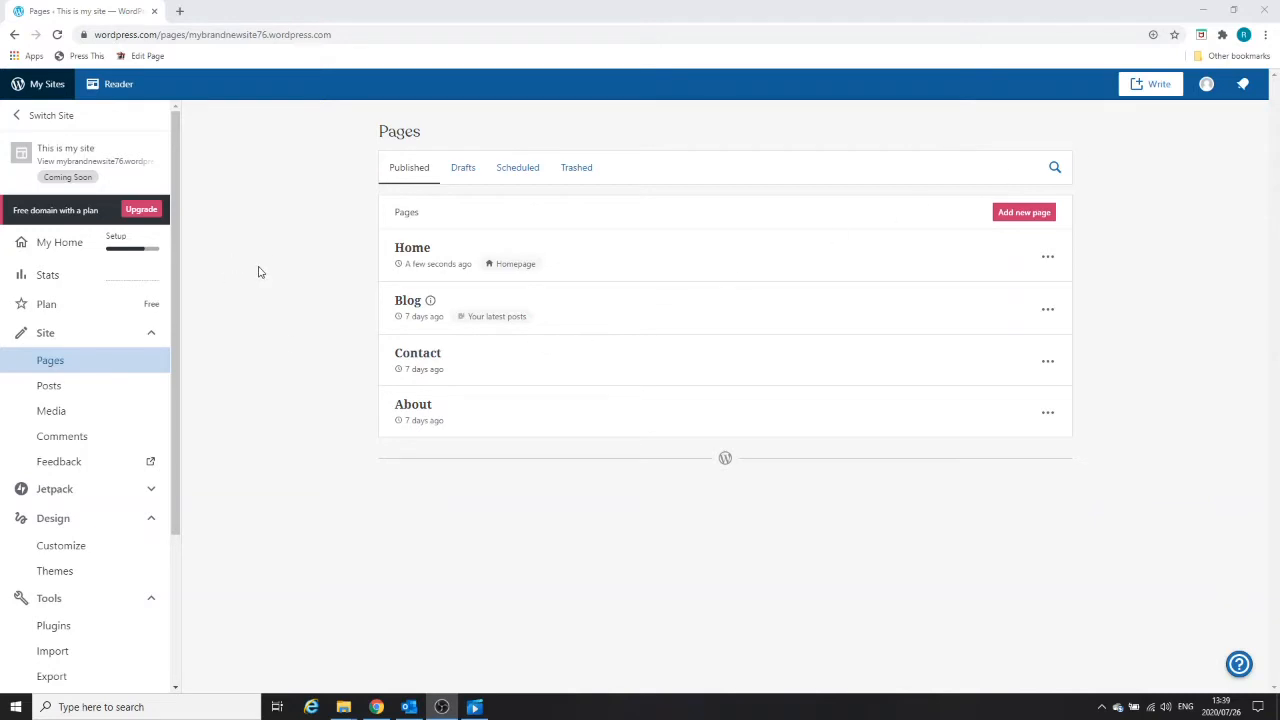
Open the site's WP Admin dashboard
{"action": "left_click_drag", "start_coordinate": [177, 417], "coordinate": [180, 590]}
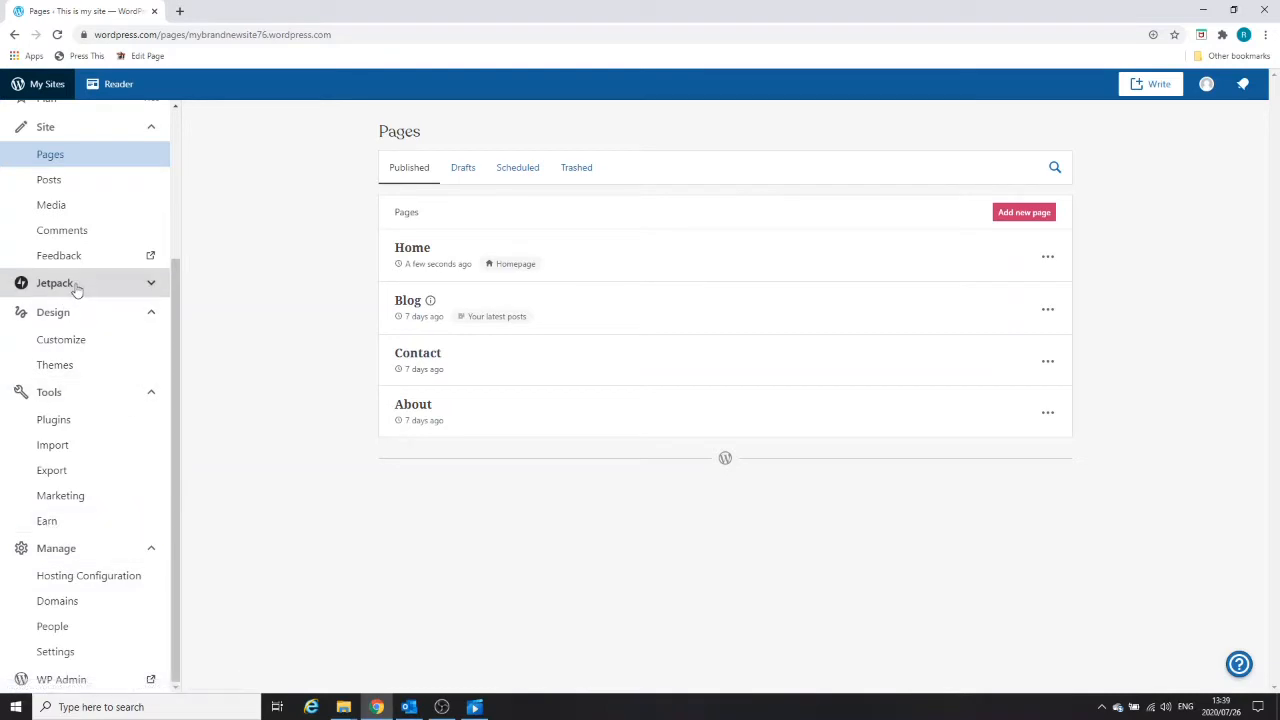
{"action": "scroll", "coordinate": [78, 320], "scroll_direction": "up", "scroll_amount": 1}
{"action": "scroll", "coordinate": [78, 345], "scroll_direction": "up", "scroll_amount": 1}
{"action": "scroll", "coordinate": [57, 460], "scroll_direction": "down", "scroll_amount": 2}
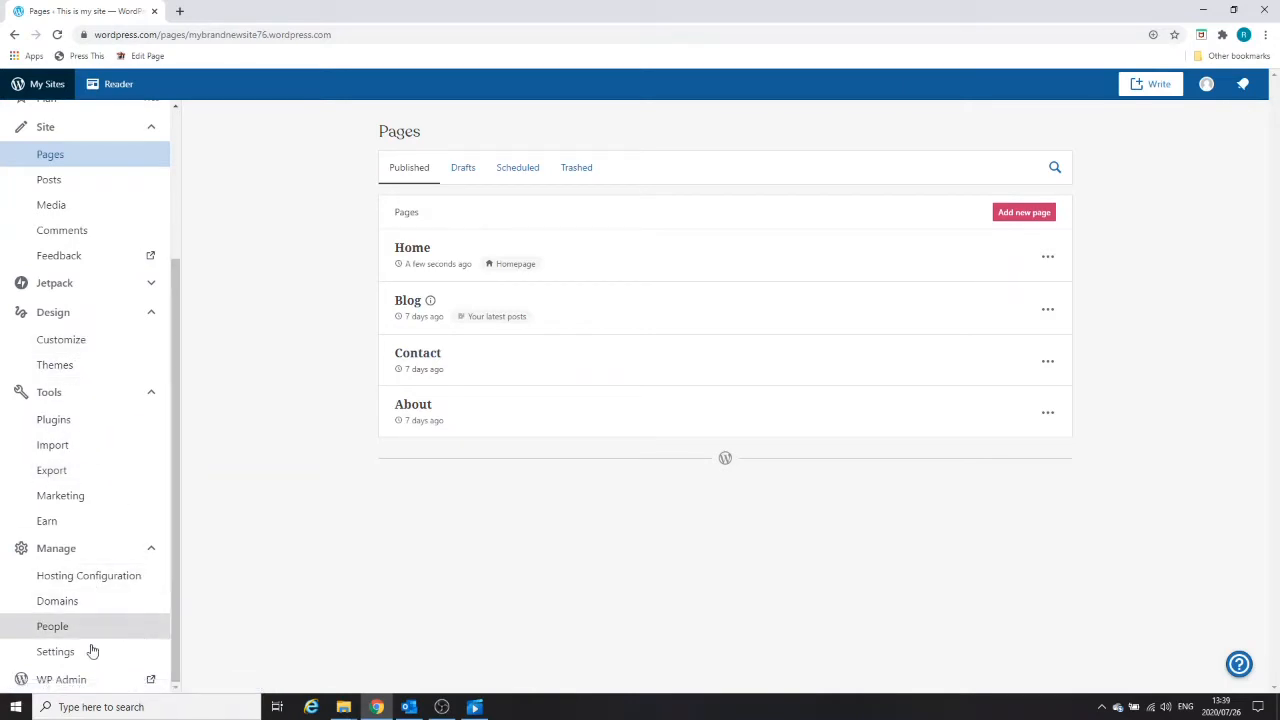
{"action": "left_click", "coordinate": [148, 676]}
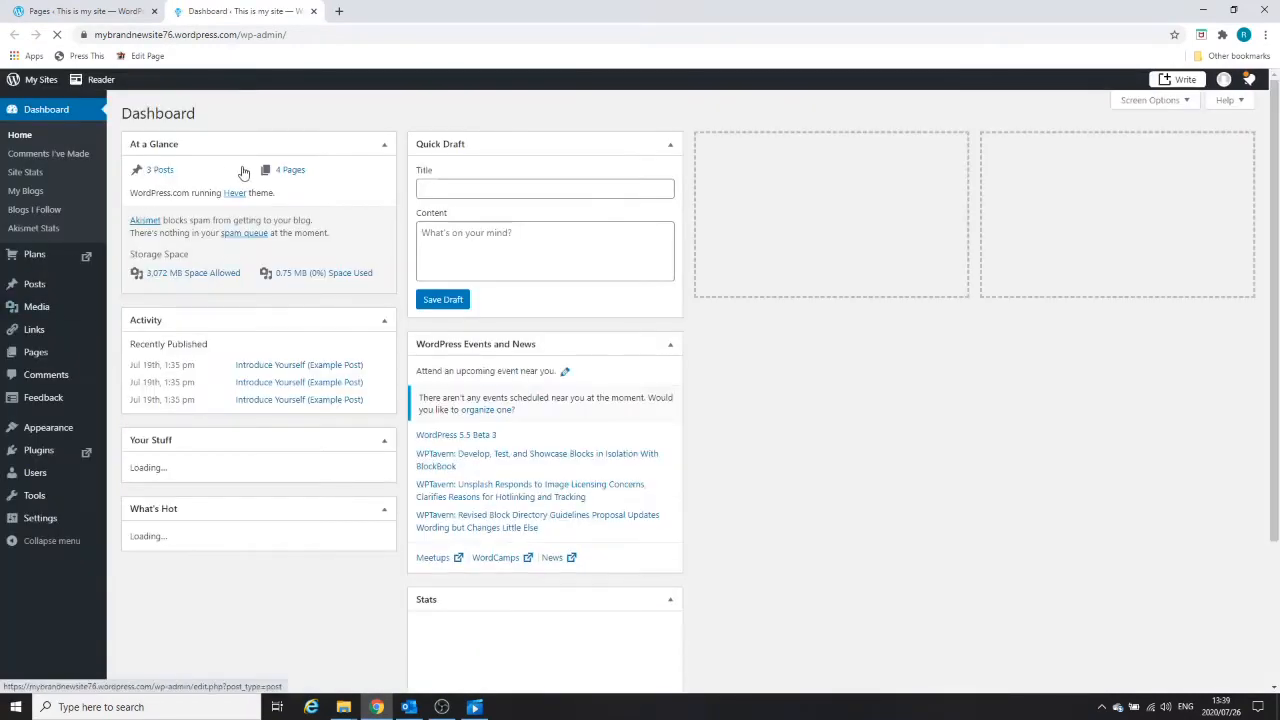
Activate the Twenty Sixteen theme for the site
{"action": "left_click", "coordinate": [34, 495]}
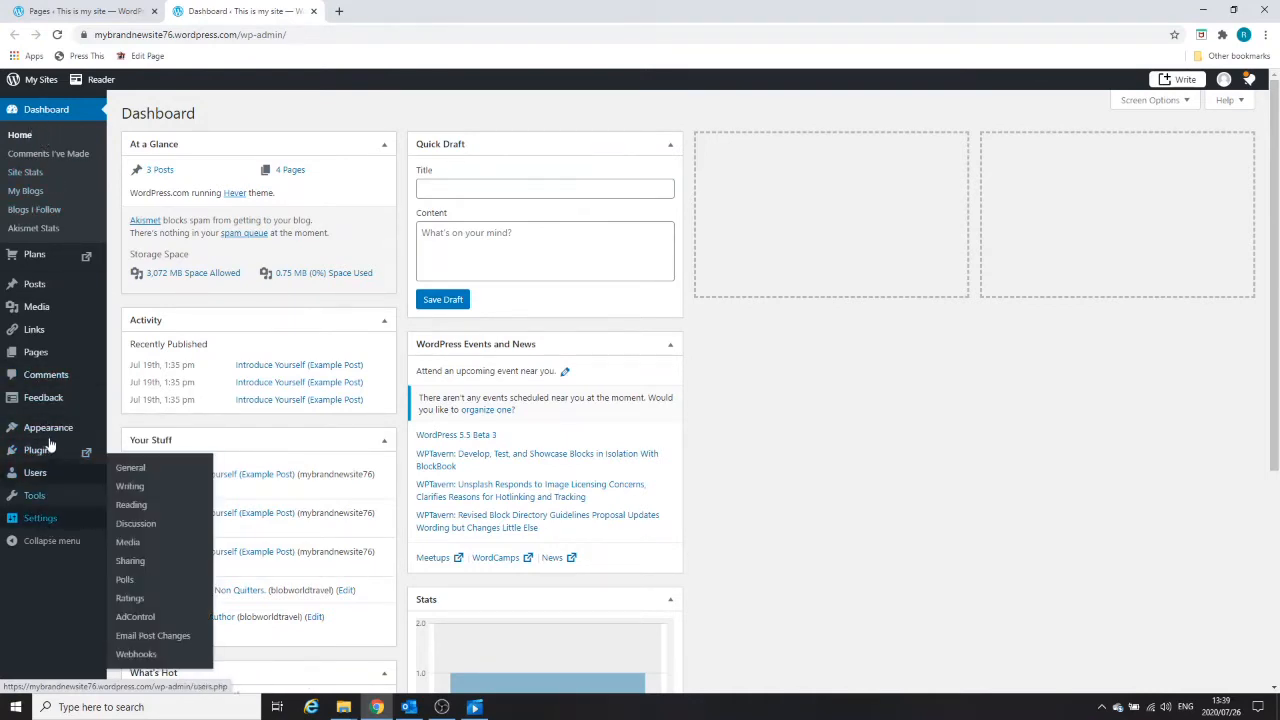
{"action": "mouse_move", "coordinate": [61, 436]}
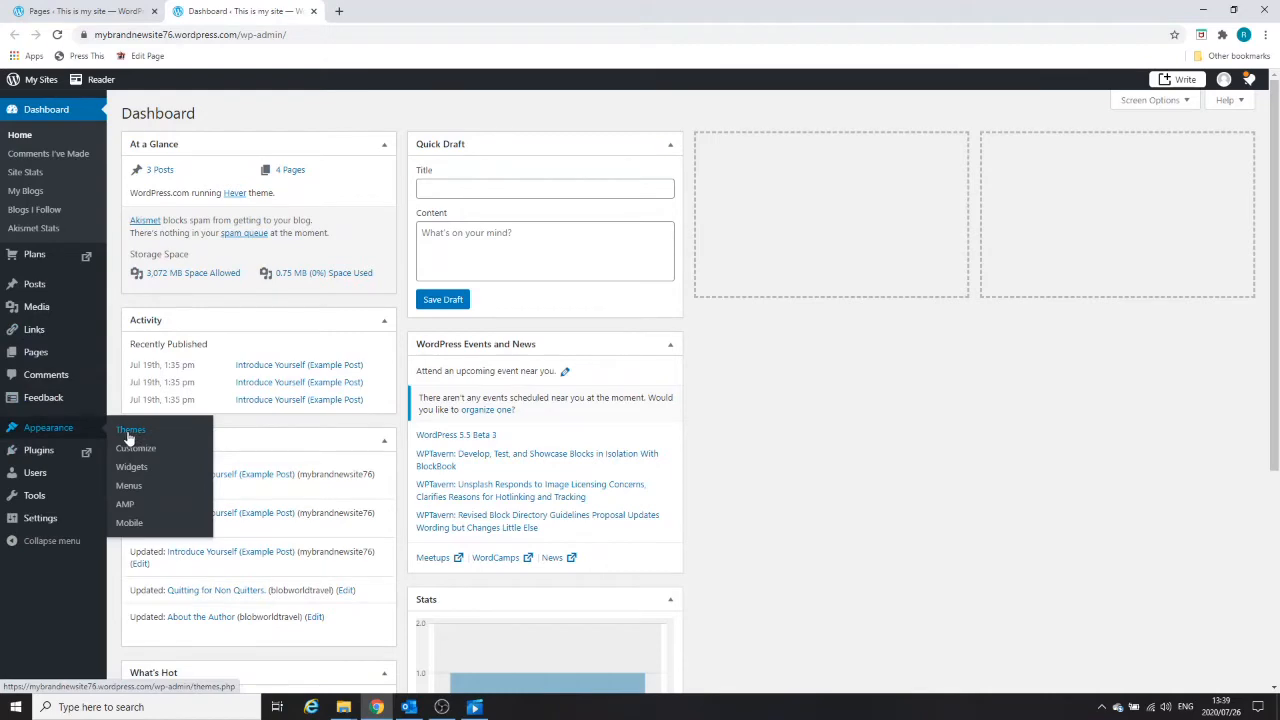
{"action": "left_click", "coordinate": [128, 438]}
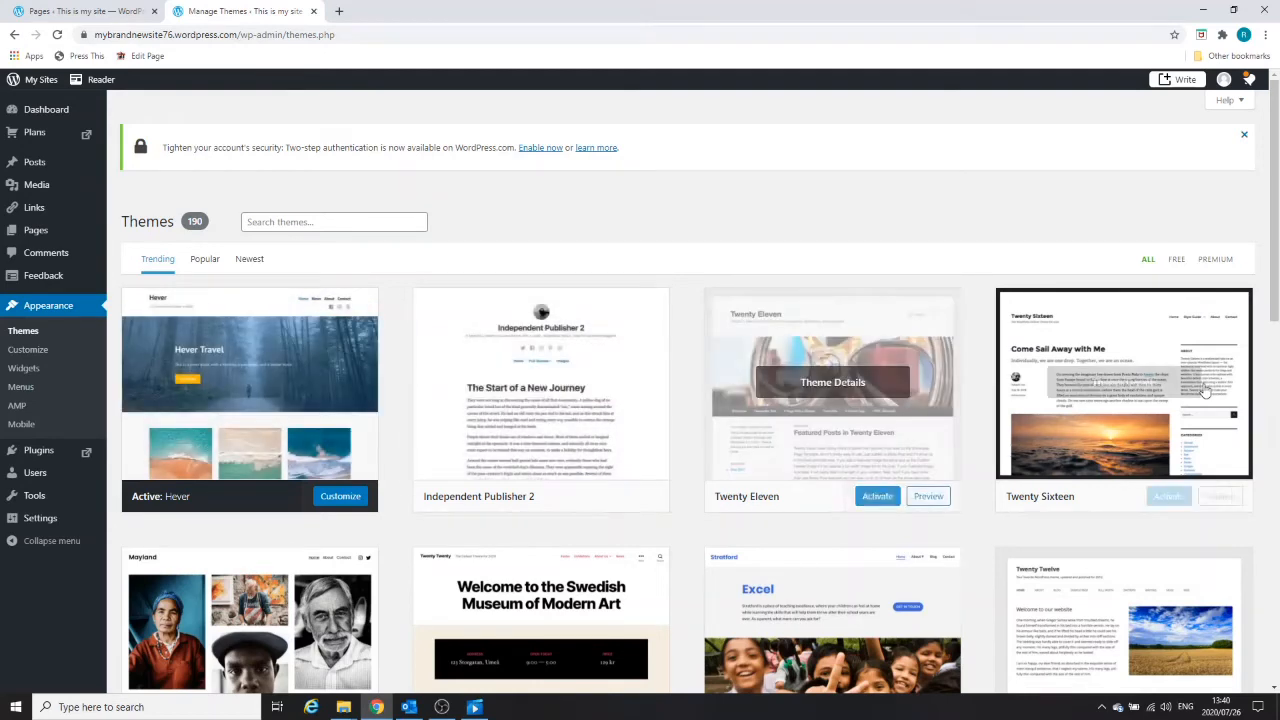
{"action": "left_click", "coordinate": [1168, 497]}
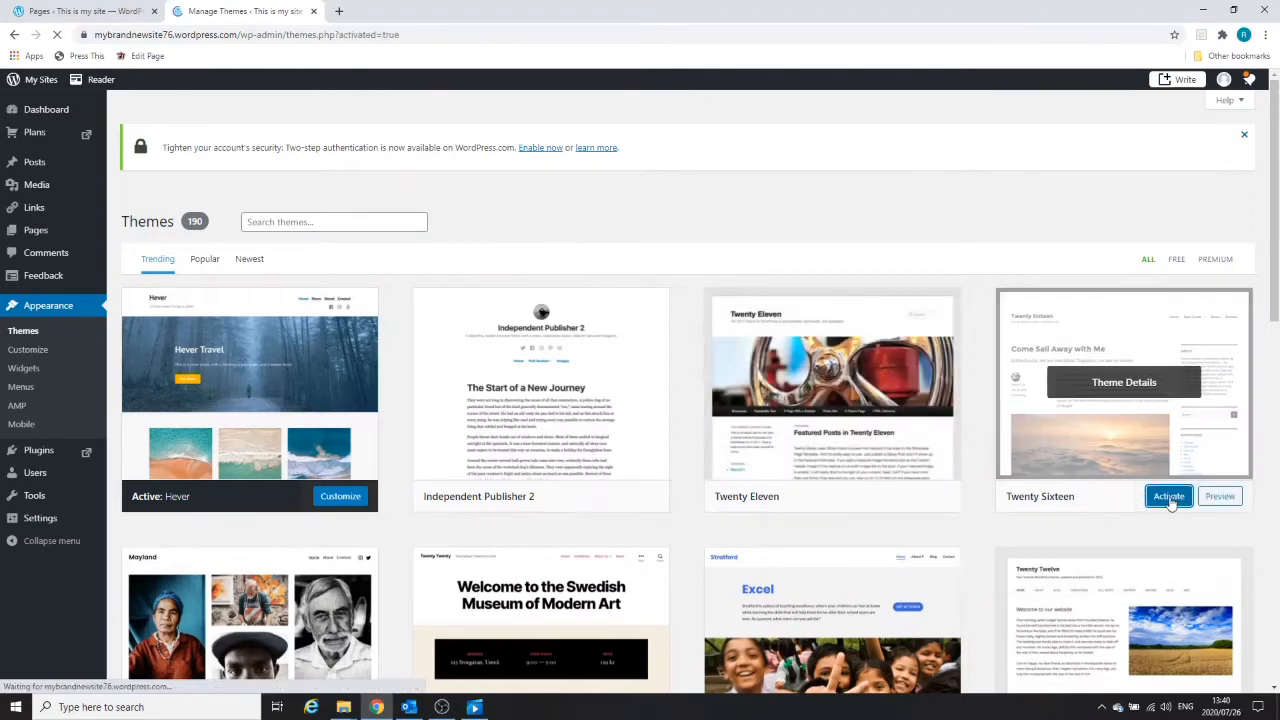
{"action": "left_click", "coordinate": [1169, 497]}
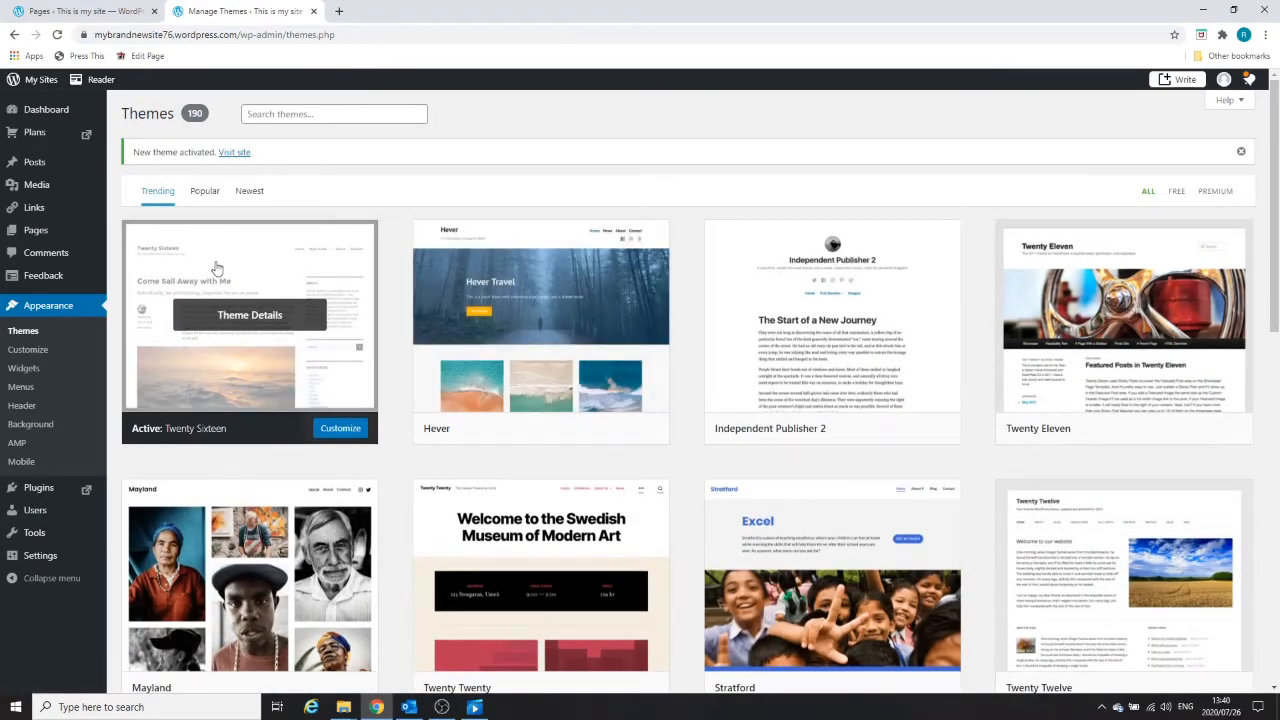
Start customizing the Twenty Sixteen theme and set wassup-logo.png from the media library as the site logo
{"action": "left_click", "coordinate": [341, 429]}
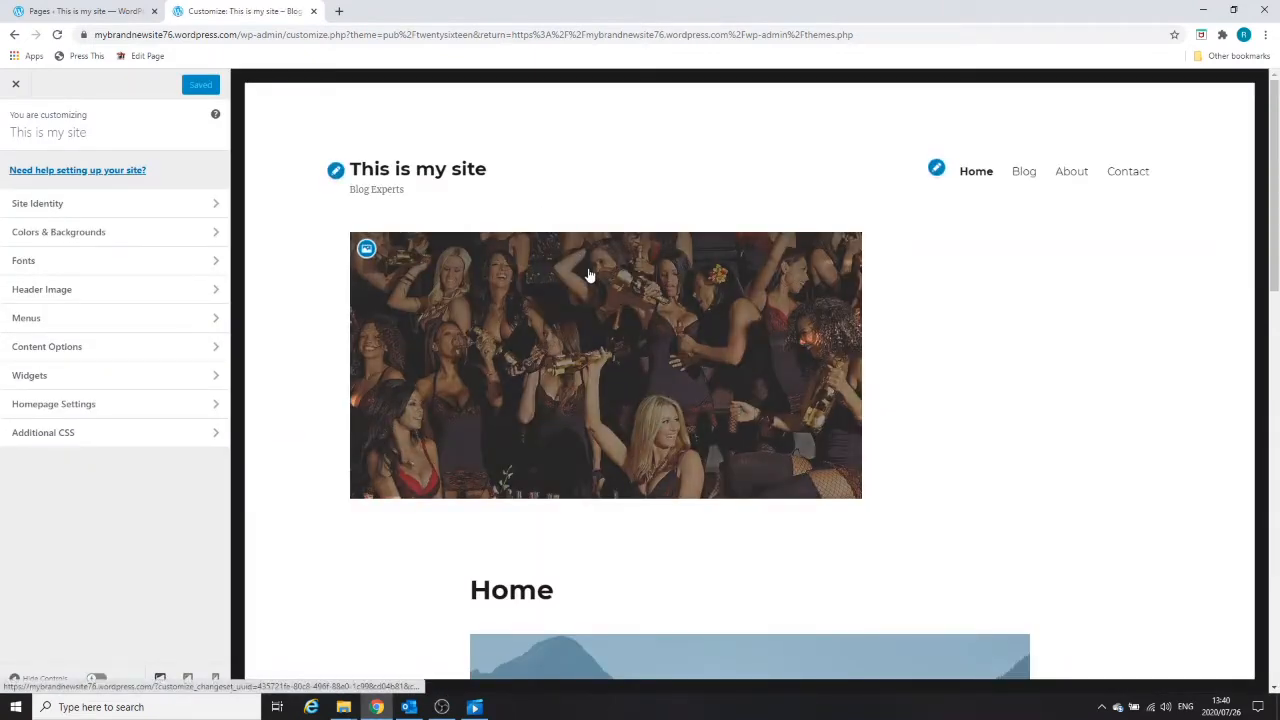
{"action": "left_click", "coordinate": [100, 206]}
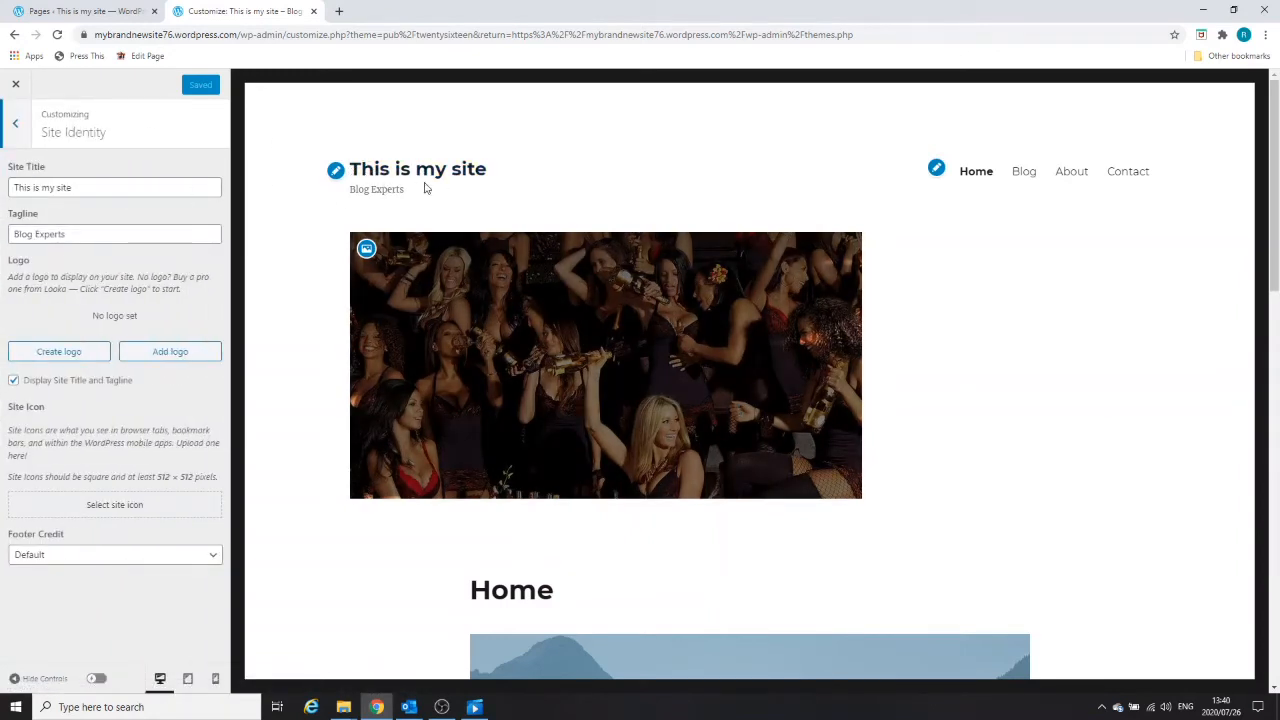
{"action": "left_click", "coordinate": [170, 351]}
{"action": "left_click", "coordinate": [165, 275]}
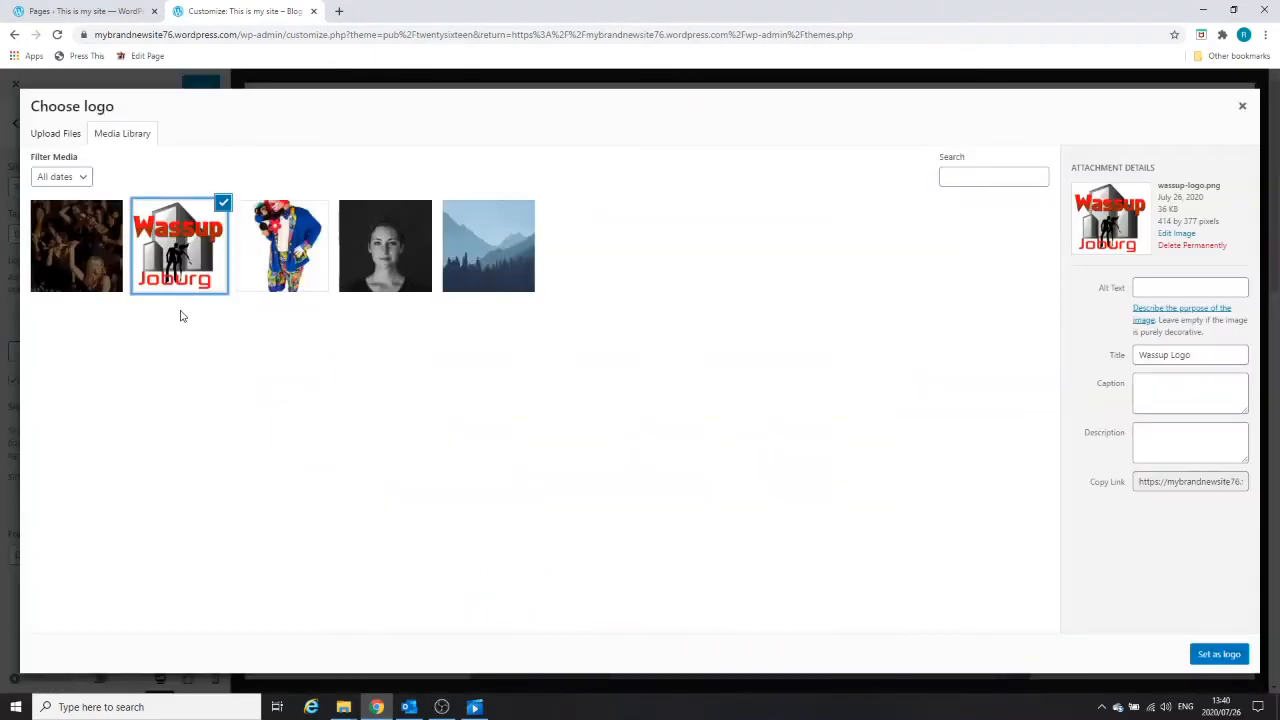
{"action": "left_click", "coordinate": [1220, 654]}
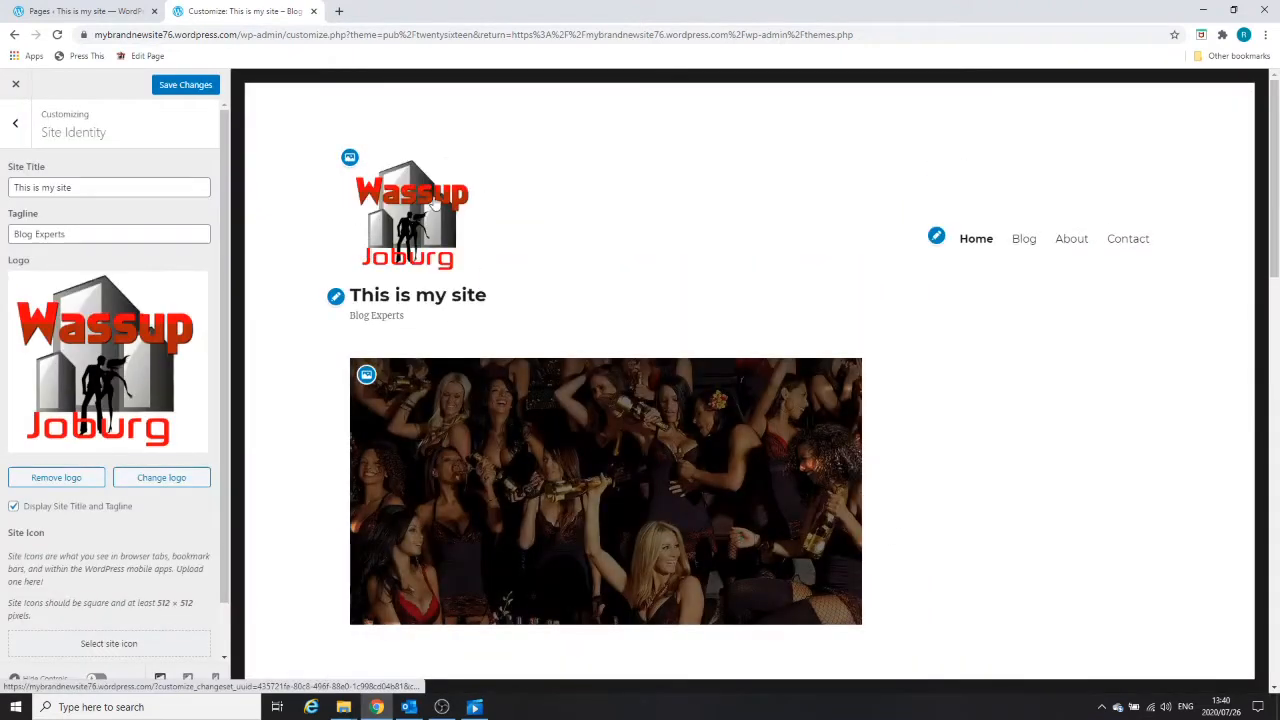
{"action": "scroll", "coordinate": [116, 372], "scroll_direction": "down", "scroll_amount": 1}
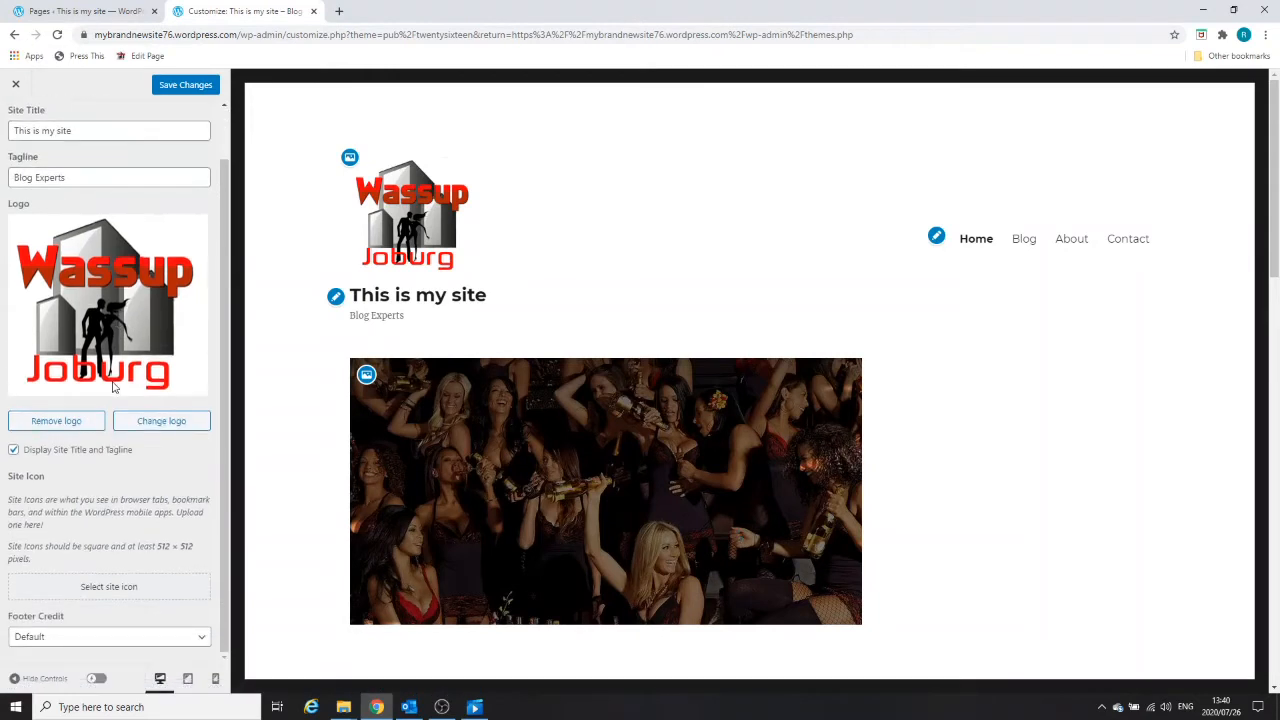
{"action": "scroll", "coordinate": [115, 388], "scroll_direction": "up", "scroll_amount": 1}
{"action": "left_click", "coordinate": [14, 124]}
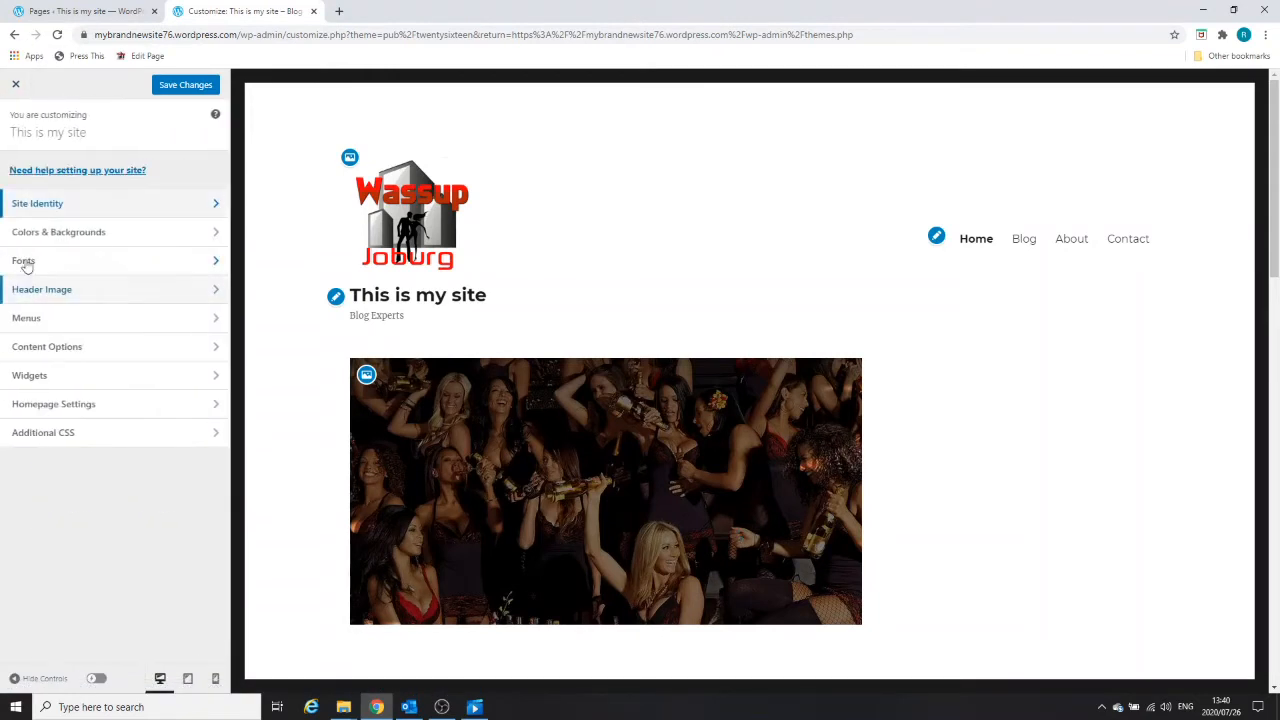
Set wassupcover_new.jpg from the media library as the header image, cropped to a thin full-width strip across its middle
{"action": "left_click", "coordinate": [77, 292]}
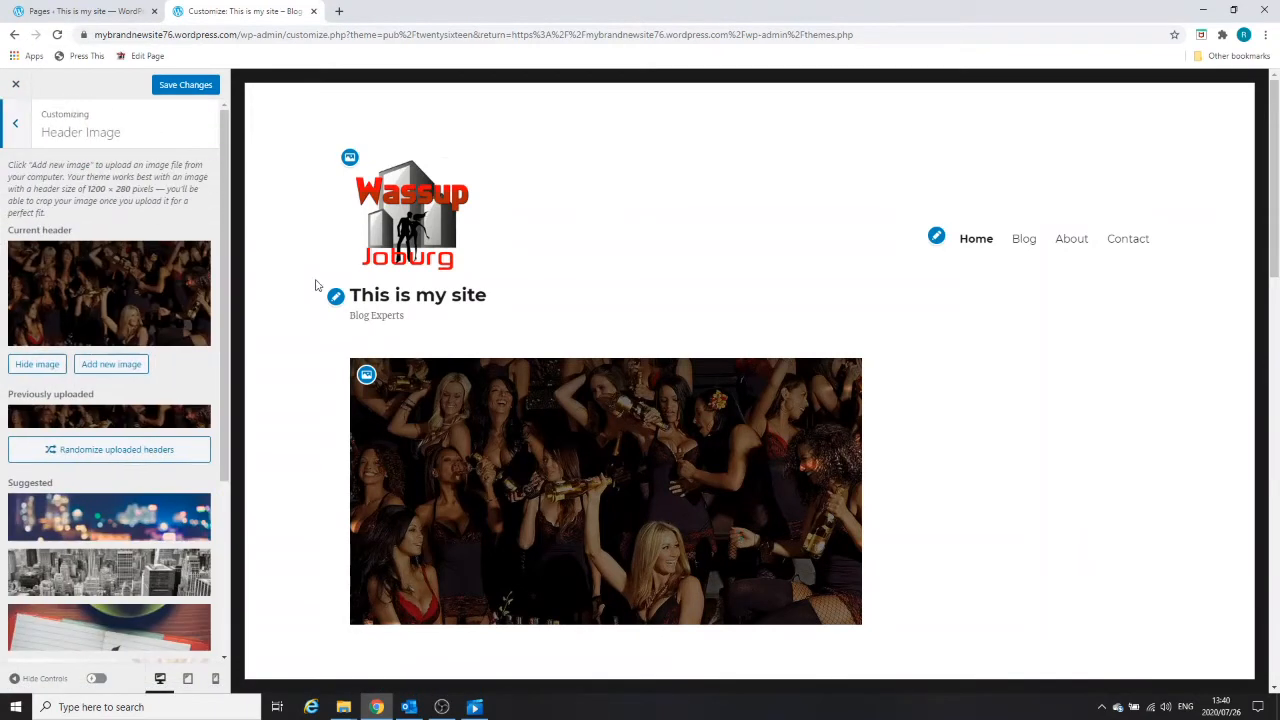
{"action": "left_click", "coordinate": [113, 368]}
{"action": "left_click", "coordinate": [73, 282]}
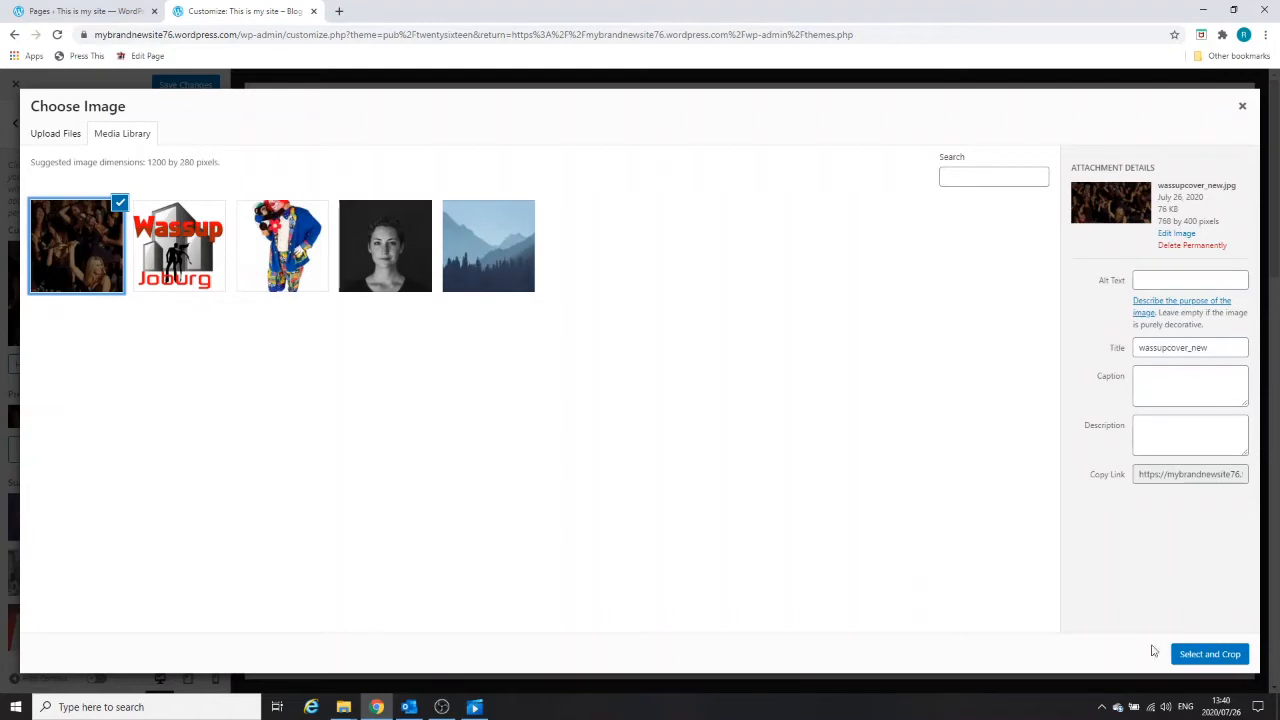
{"action": "left_click", "coordinate": [1202, 656]}
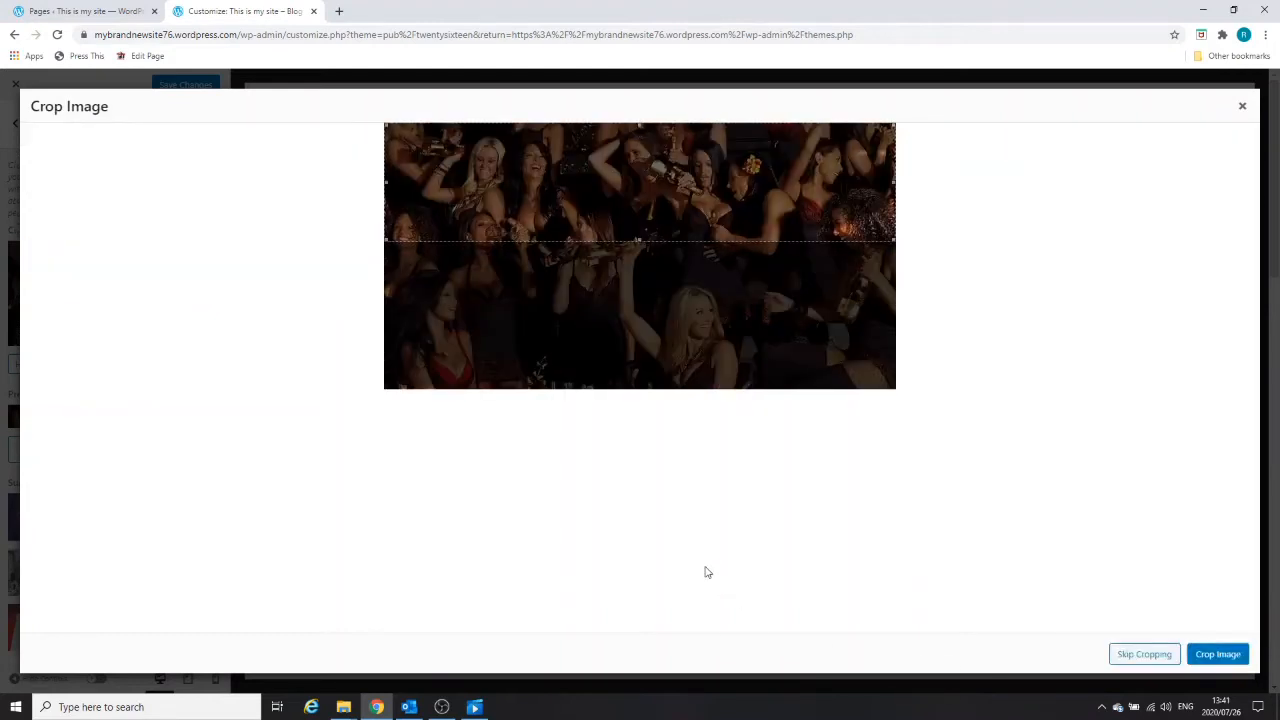
{"action": "mouse_move", "coordinate": [638, 241]}
{"action": "left_mouse_down"}
{"action": "mouse_move", "coordinate": [645, 374]}
{"action": "mouse_move", "coordinate": [657, 237]}
{"action": "left_mouse_up"}
{"action": "left_click_drag", "start_coordinate": [634, 180], "coordinate": [651, 246]}
{"action": "left_click_drag", "start_coordinate": [642, 300], "coordinate": [655, 263]}
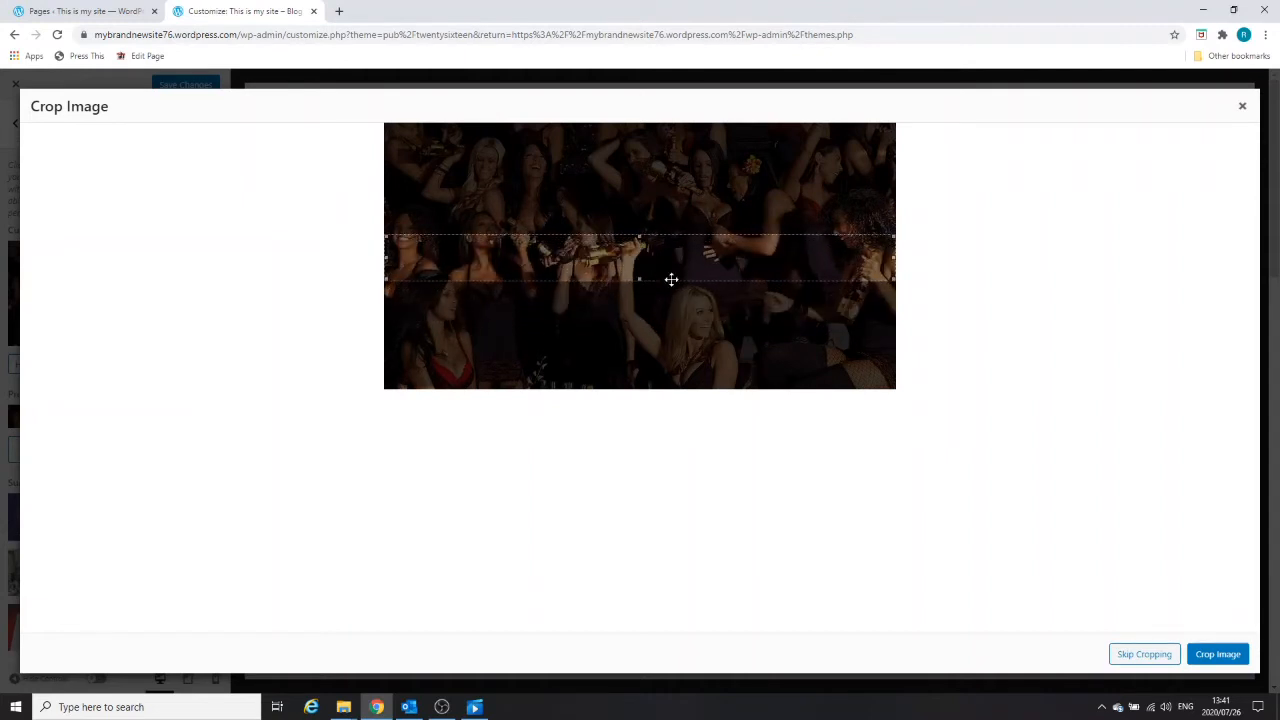
{"action": "left_click", "coordinate": [1213, 654]}
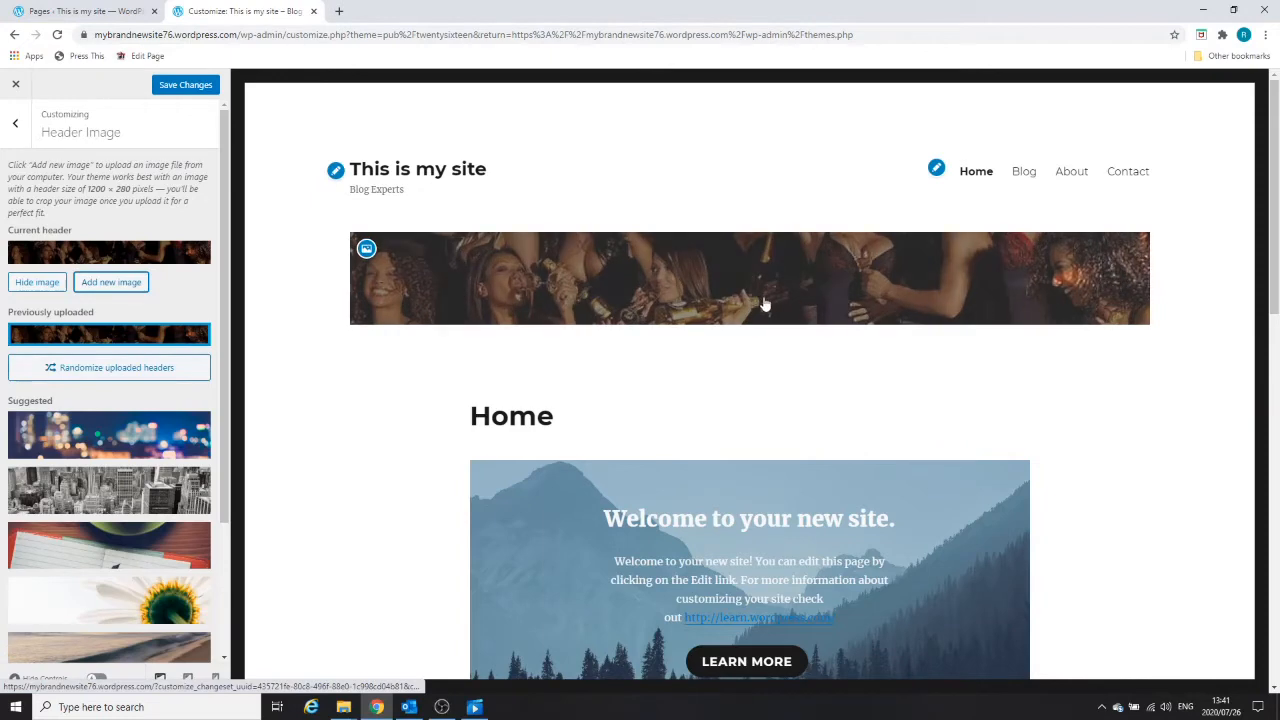
Examine the cropped header image in the home page preview and look over the suggested header images
{"action": "scroll", "coordinate": [550, 304], "scroll_direction": "down", "scroll_amount": 3}
{"action": "scroll", "coordinate": [546, 312], "scroll_direction": "up", "scroll_amount": 3}
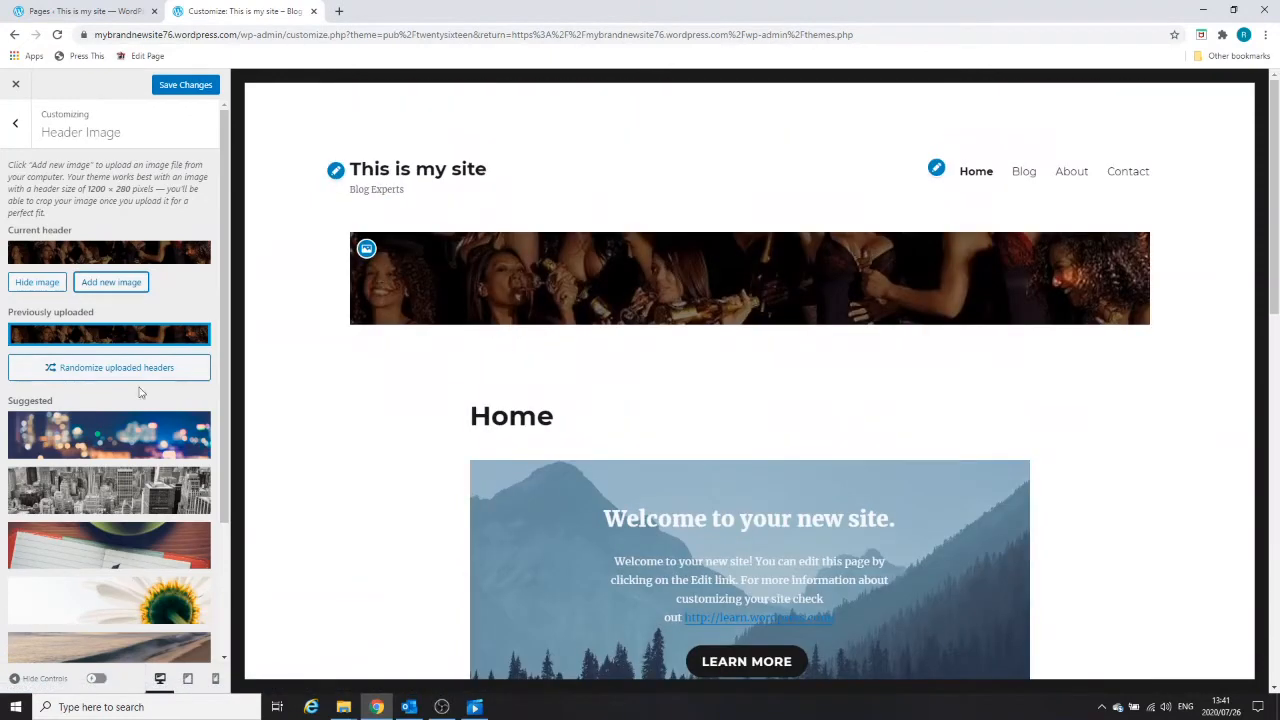
{"action": "scroll", "coordinate": [586, 134], "scroll_direction": "down", "scroll_amount": 3}
{"action": "scroll", "coordinate": [647, 238], "scroll_direction": "up", "scroll_amount": 3}
{"action": "scroll", "coordinate": [691, 229], "scroll_direction": "down", "scroll_amount": 1}
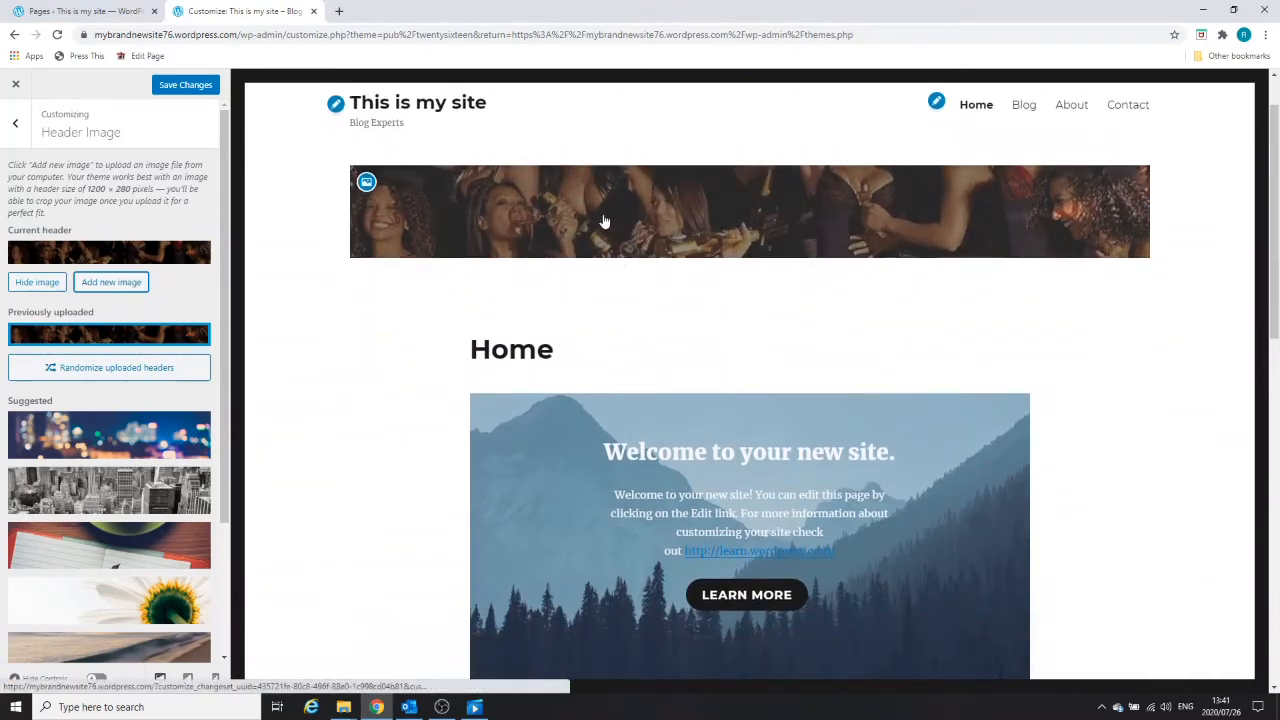
{"action": "scroll", "coordinate": [751, 329], "scroll_direction": "down", "scroll_amount": 3}
{"action": "scroll", "coordinate": [700, 326], "scroll_direction": "up", "scroll_amount": 4}
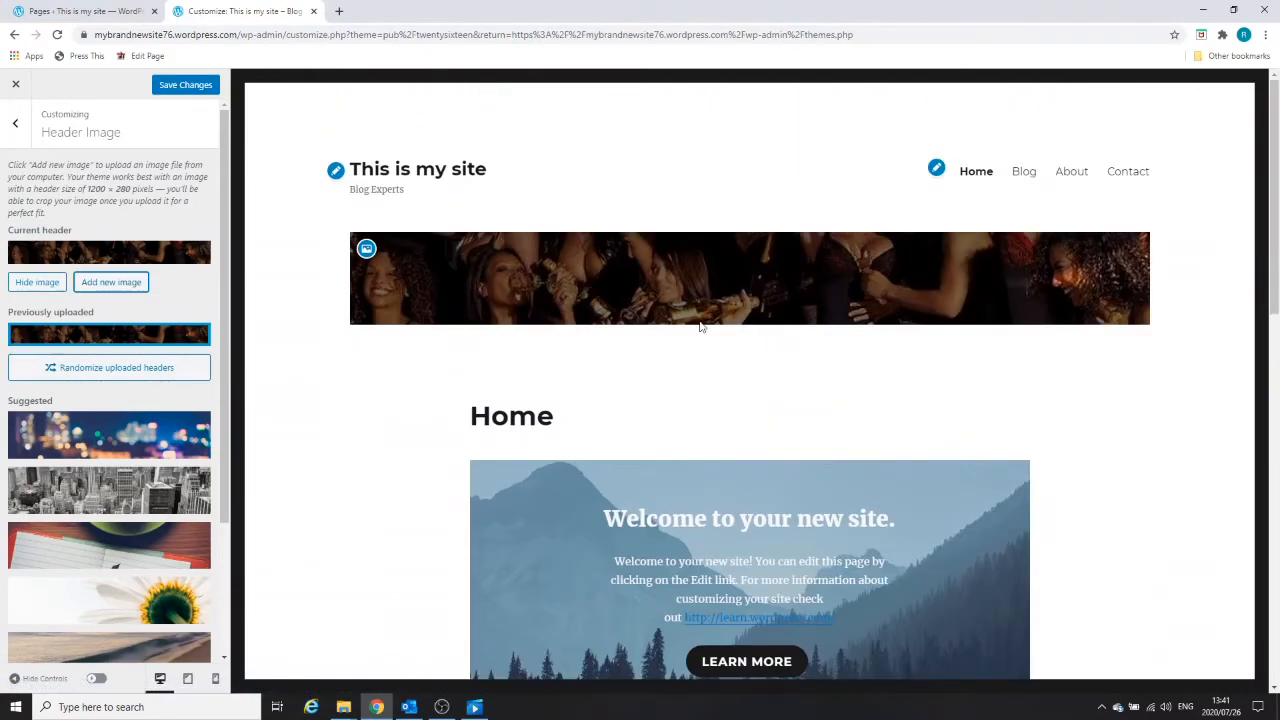
Return to the Site Identity settings and save the customization changes
{"action": "left_click", "coordinate": [12, 125]}
{"action": "left_click", "coordinate": [61, 217]}
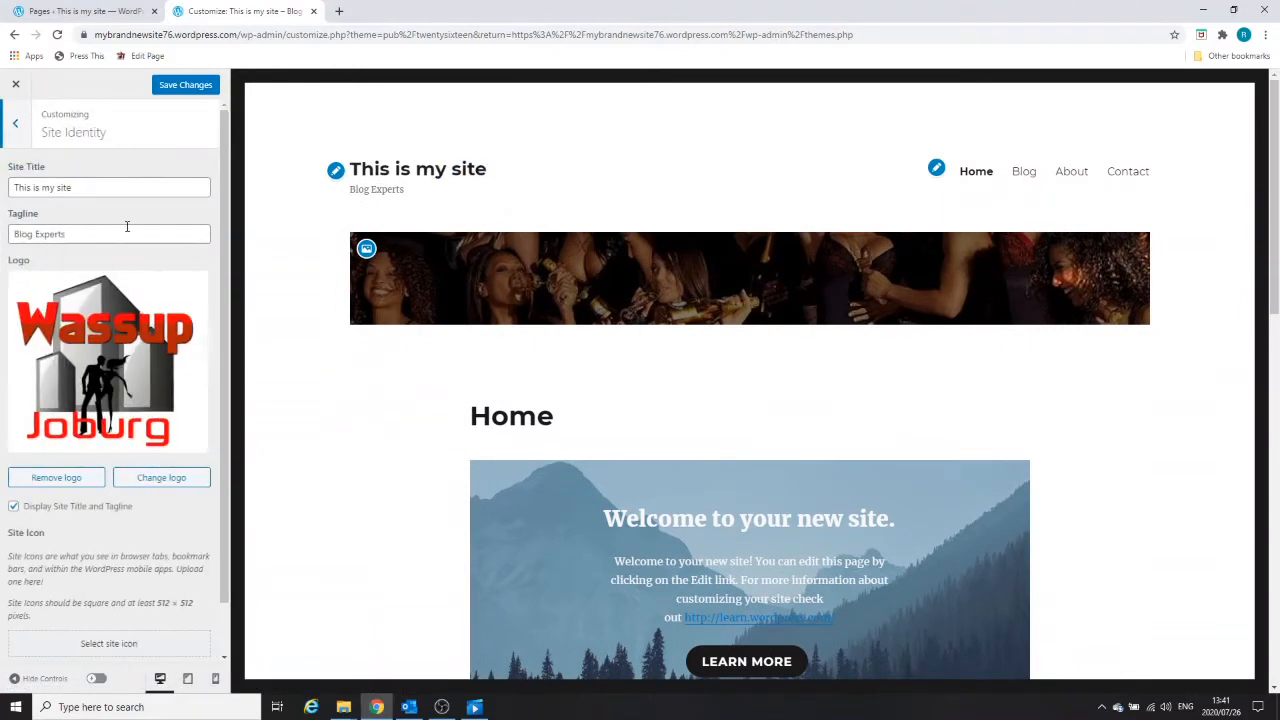
{"action": "left_click", "coordinate": [186, 85]}
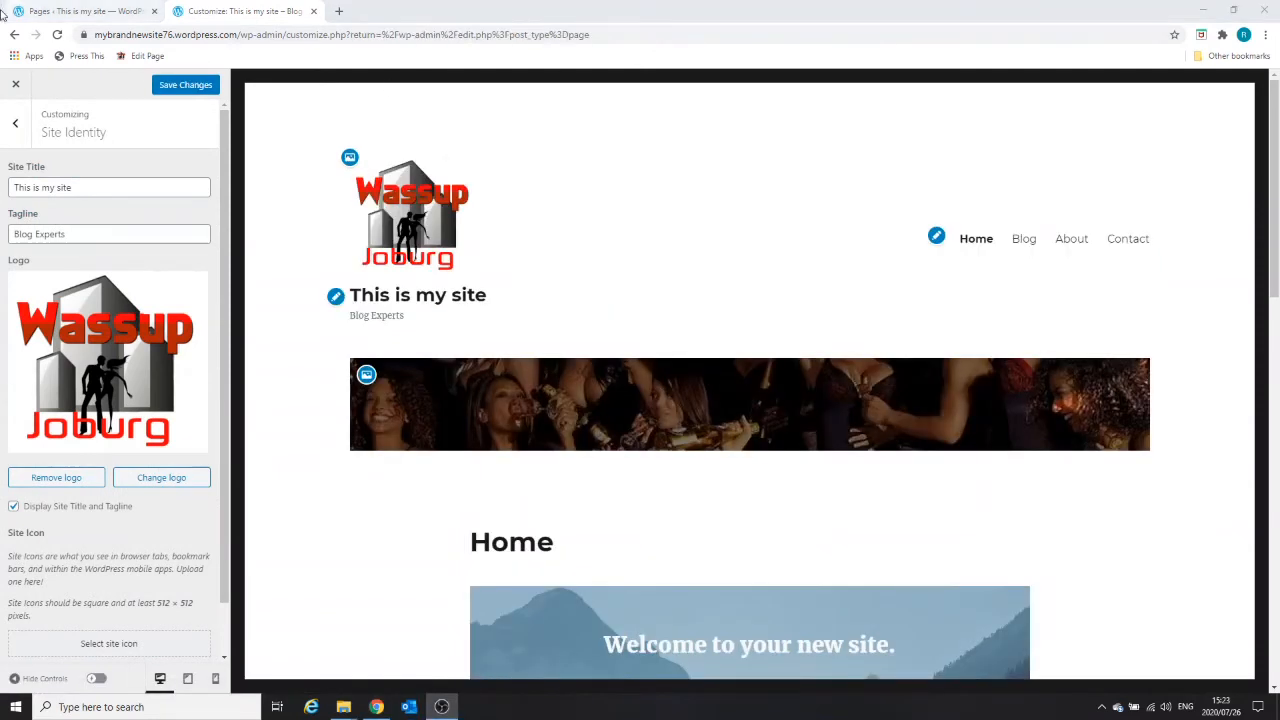
Review the Primary menu's items and the pages and posts that can be added to it
{"action": "left_click", "coordinate": [16, 128]}
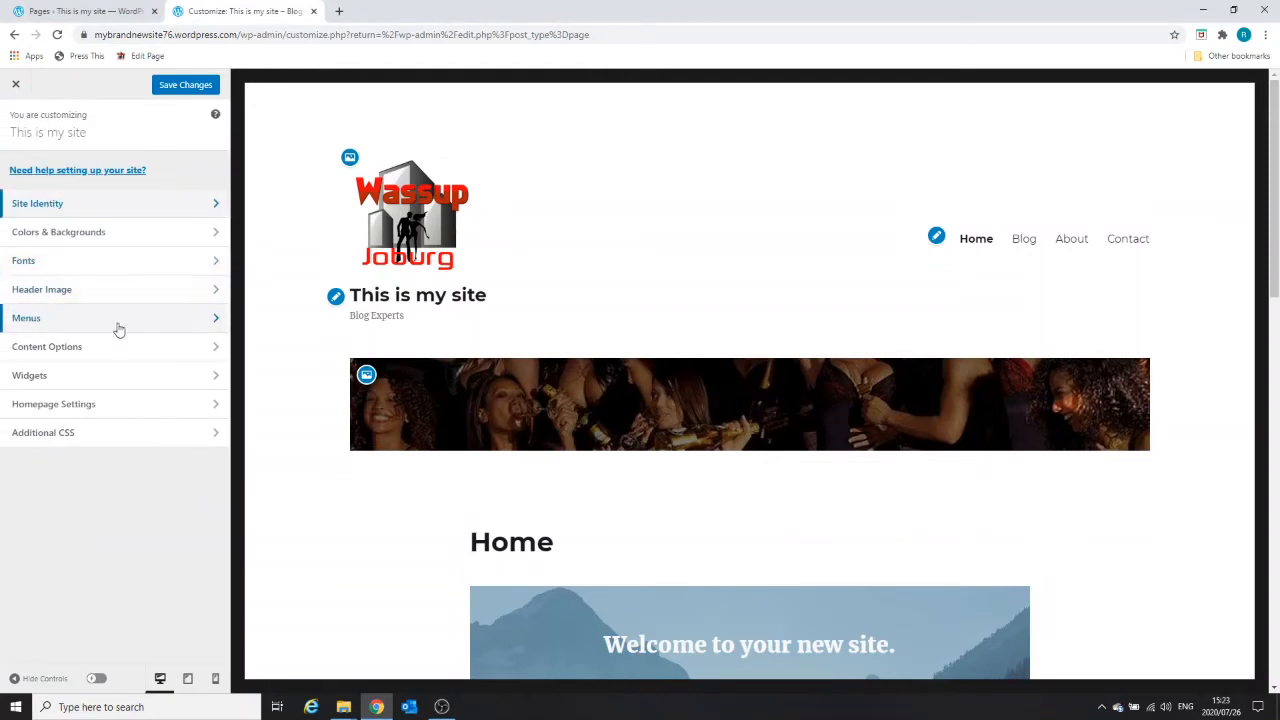
{"action": "left_click", "coordinate": [216, 322]}
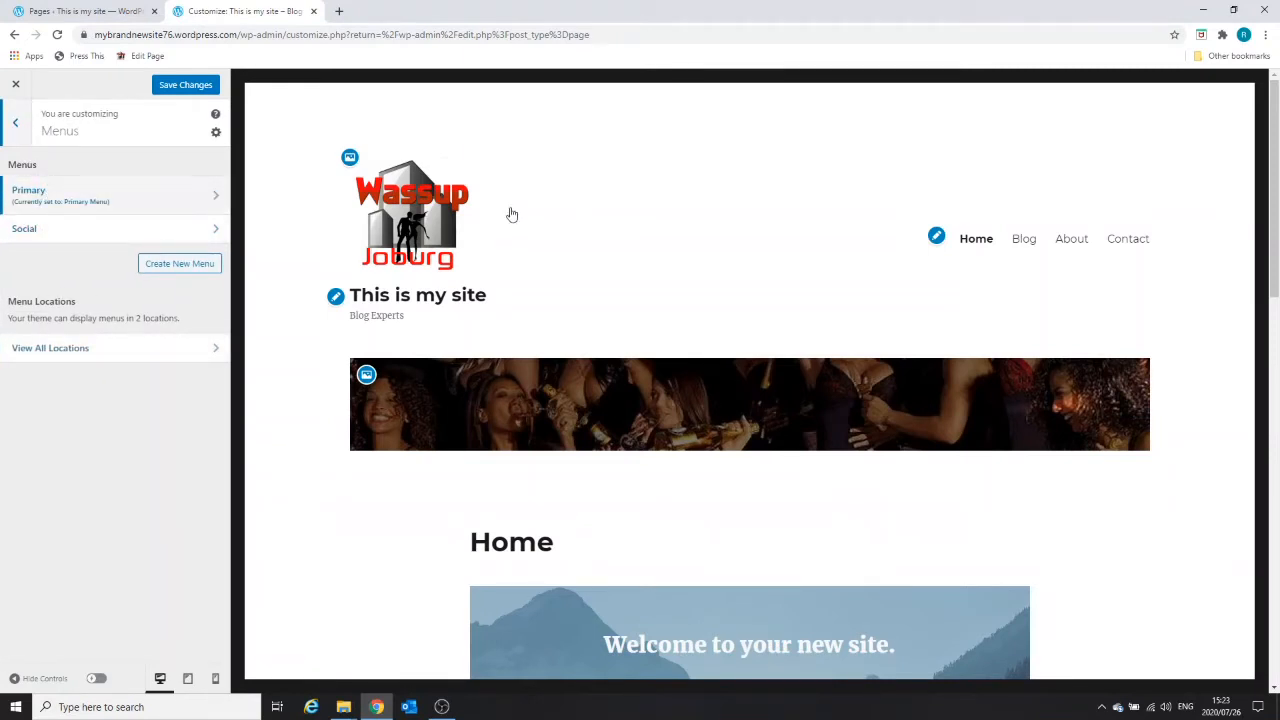
{"action": "left_click", "coordinate": [218, 196]}
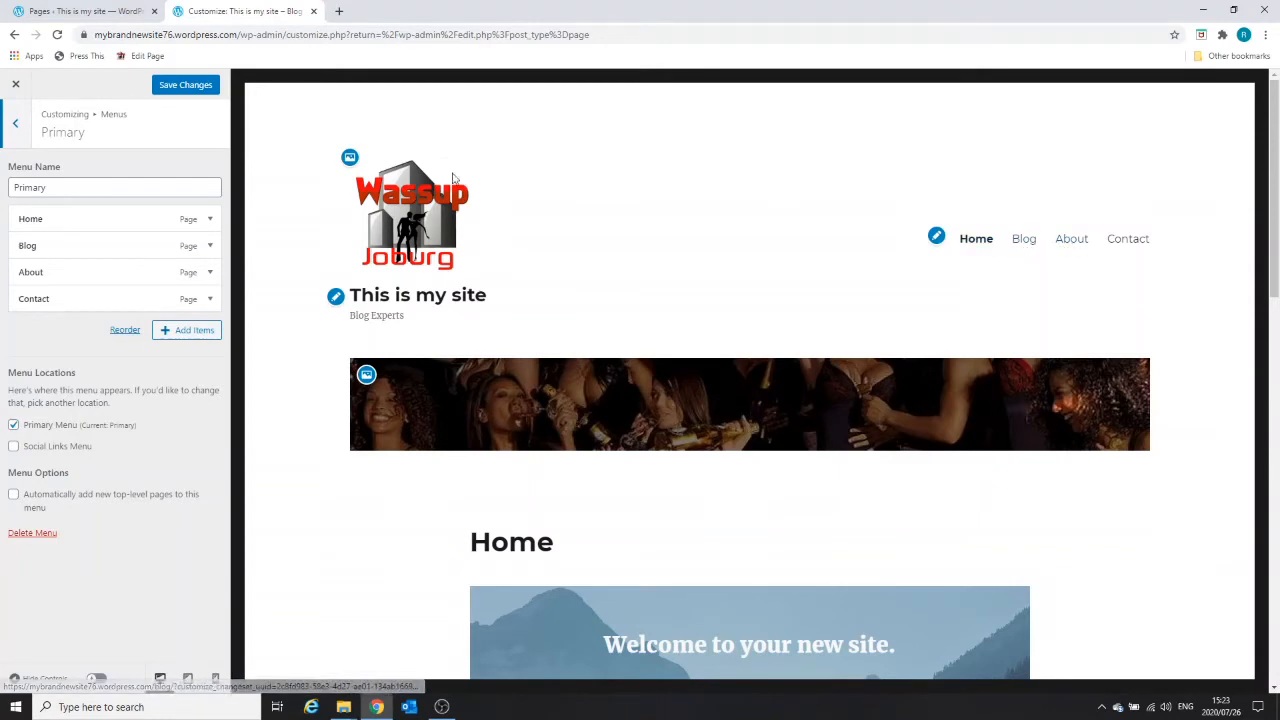
{"action": "left_click", "coordinate": [168, 332]}
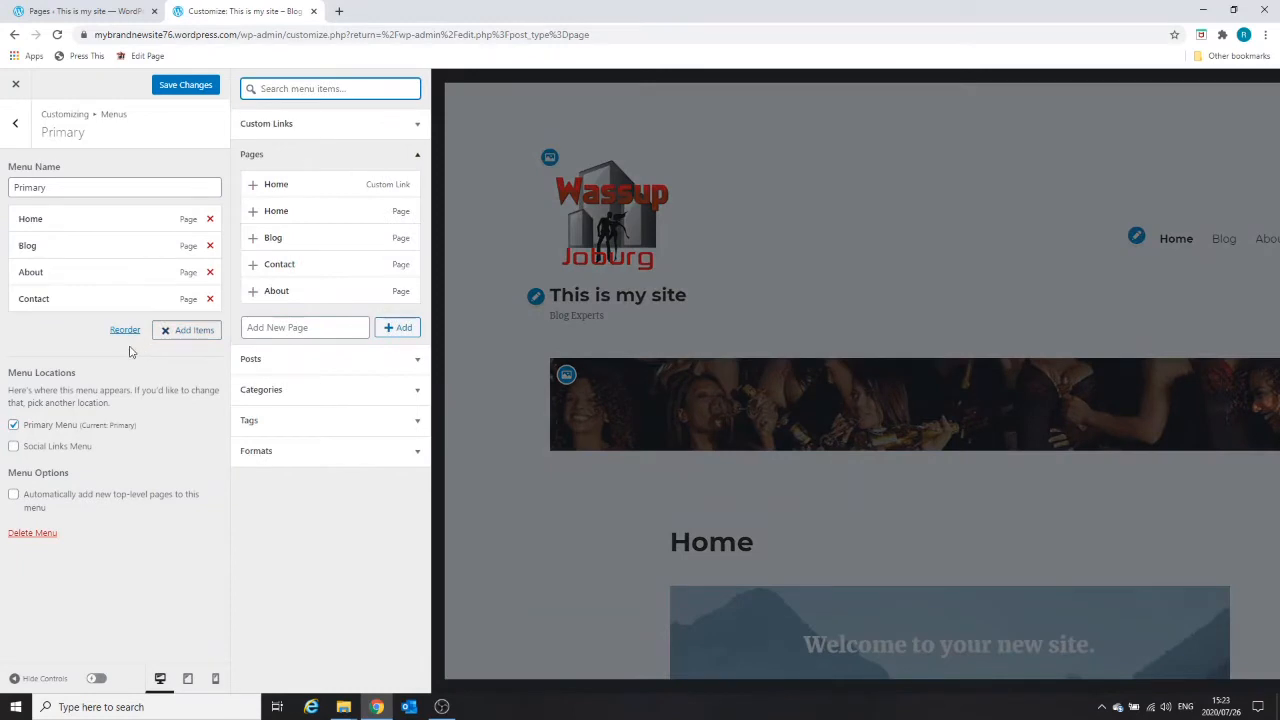
{"action": "left_click", "coordinate": [416, 359]}
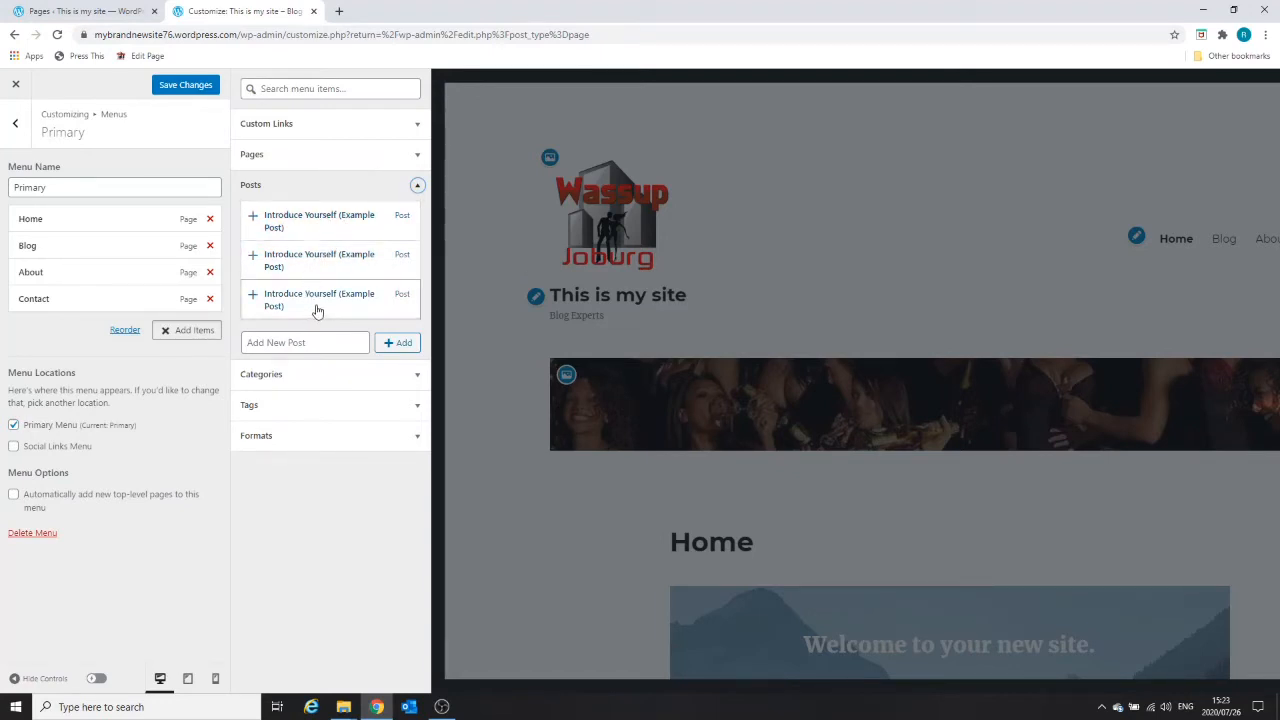
{"action": "left_click", "coordinate": [417, 188]}
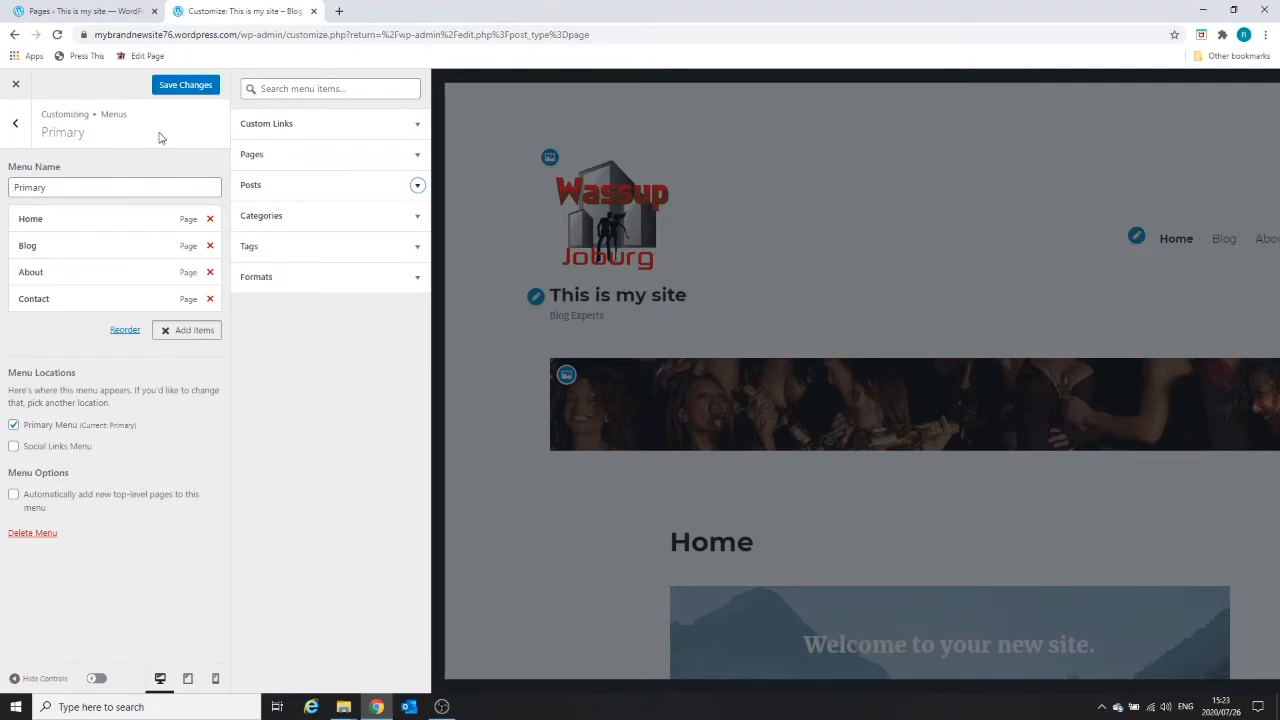
{"action": "left_click", "coordinate": [18, 133]}
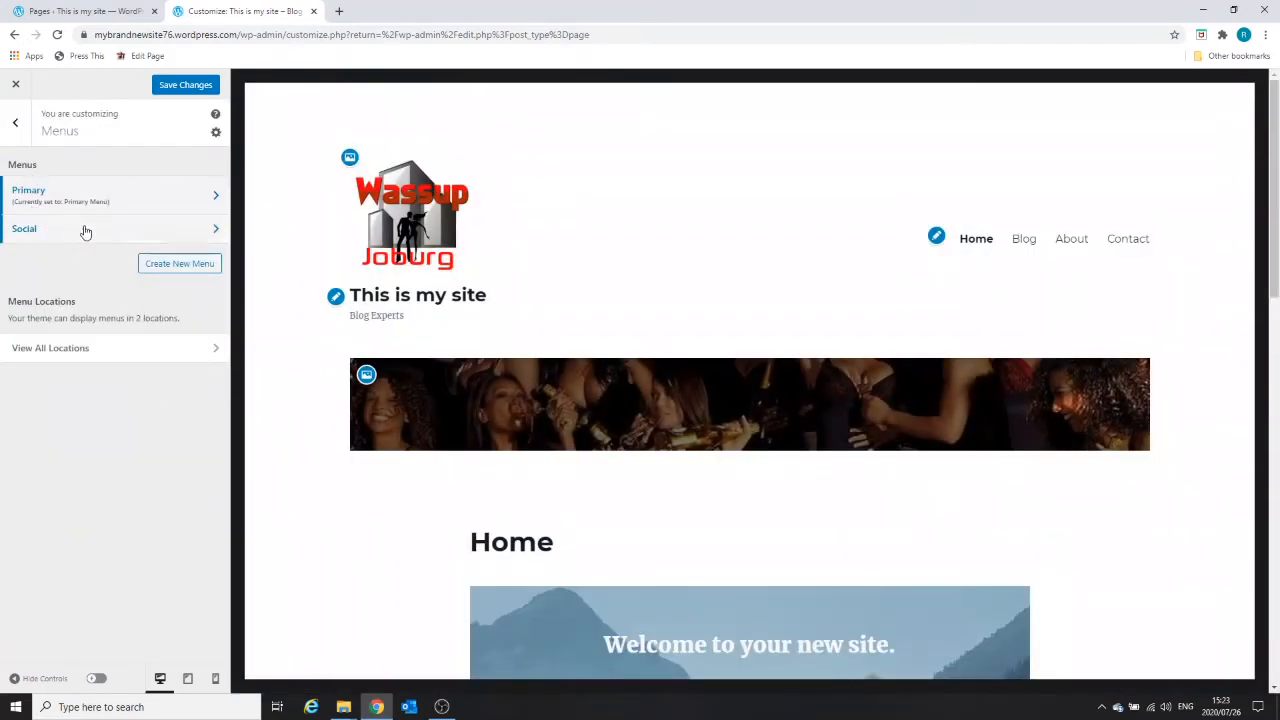
Check the Facebook link's settings in the Social menu and remove the Pinterest link from that menu
{"action": "left_click", "coordinate": [200, 236]}
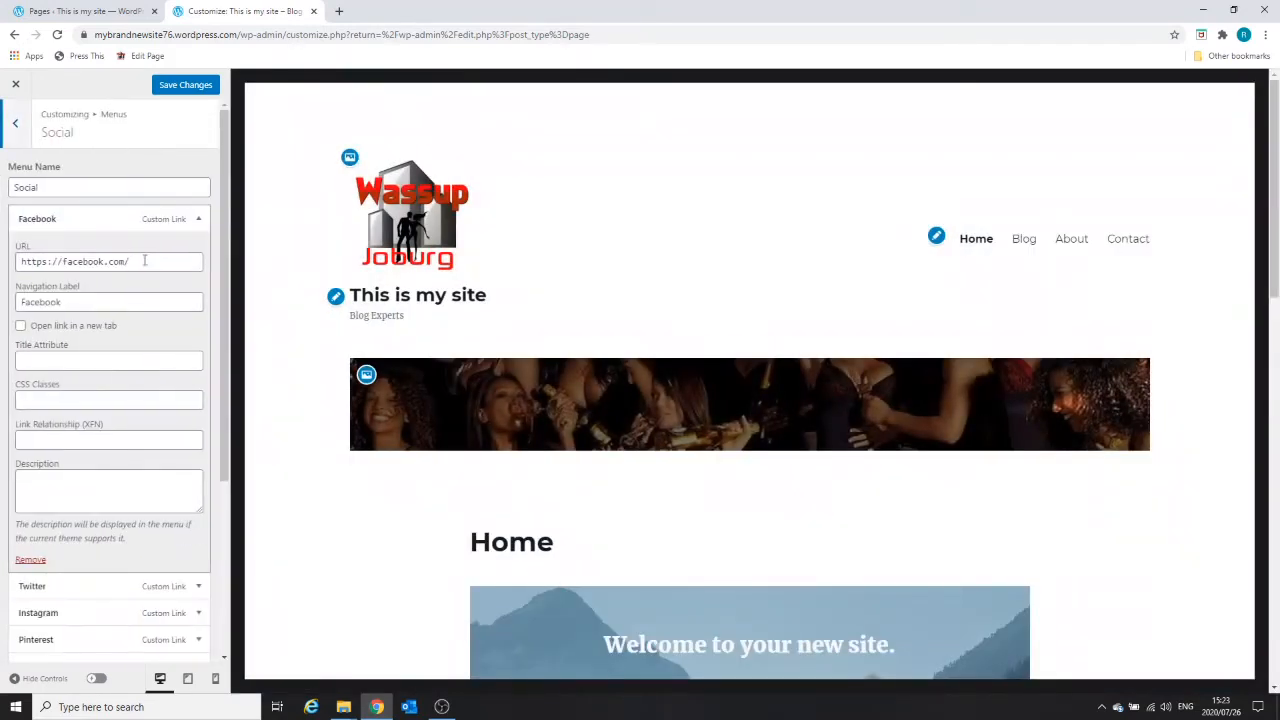
{"action": "left_click", "coordinate": [196, 220]}
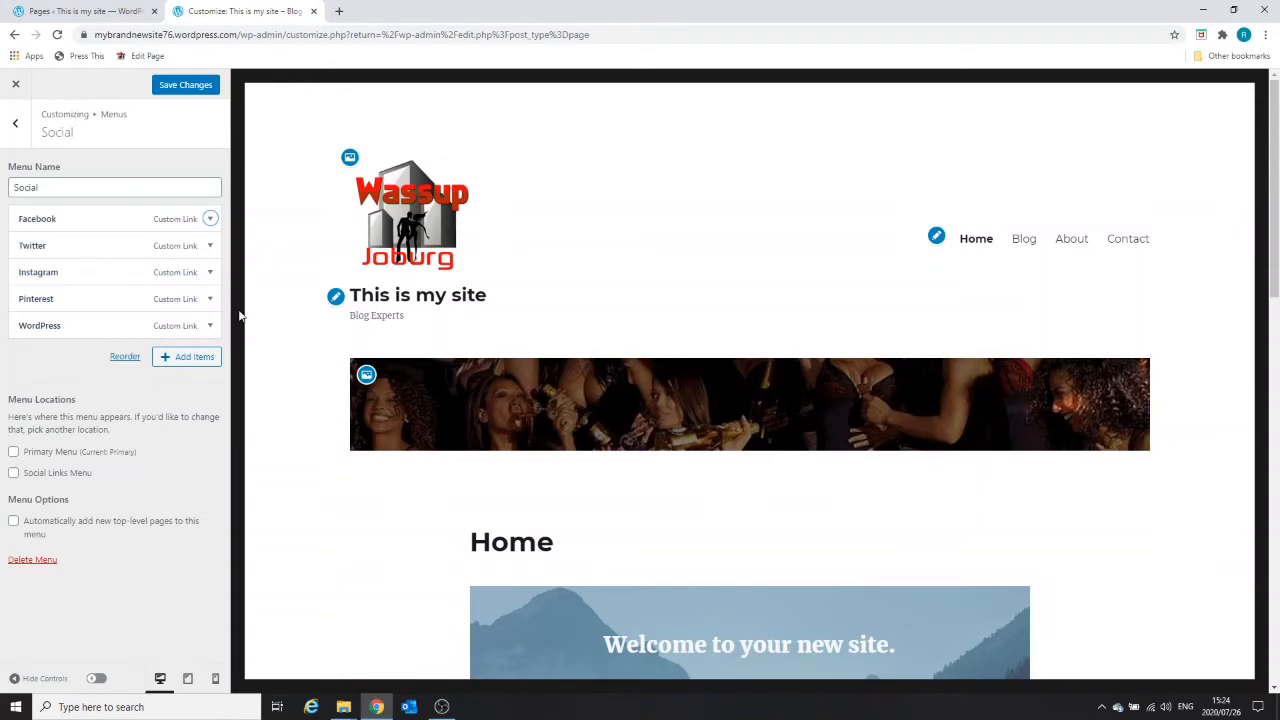
{"action": "left_click", "coordinate": [209, 300]}
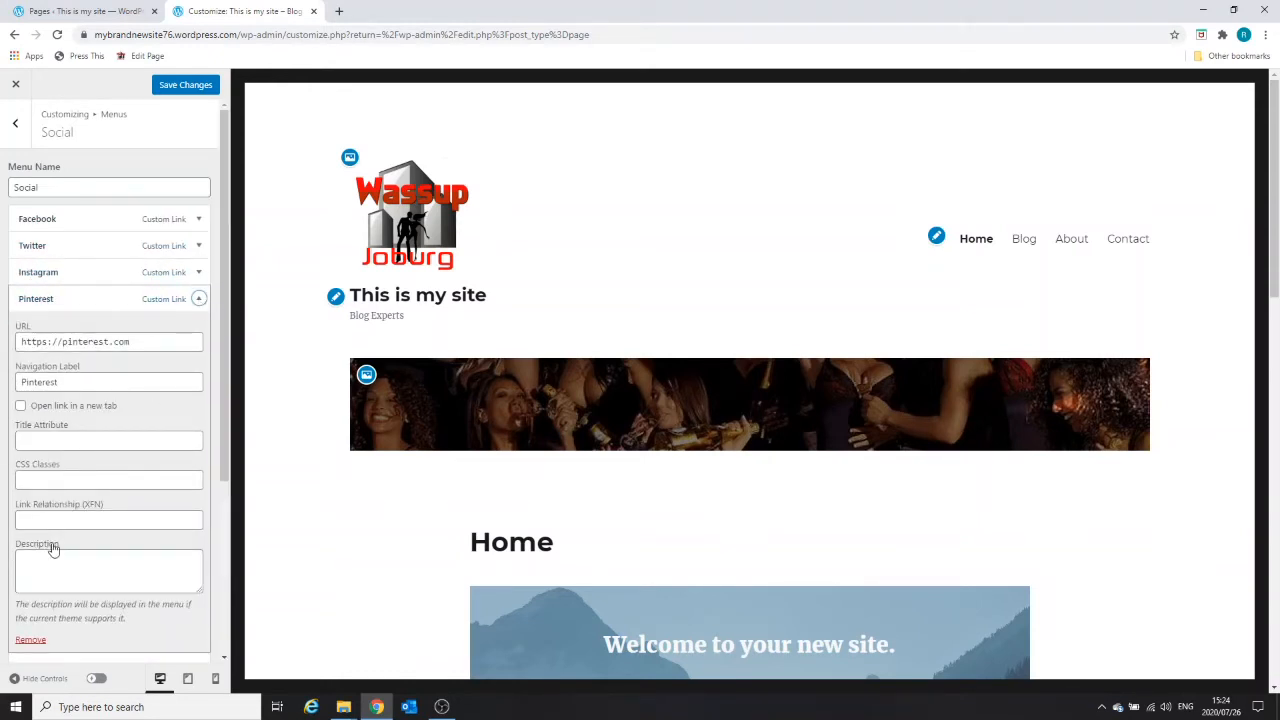
{"action": "left_click", "coordinate": [30, 640]}
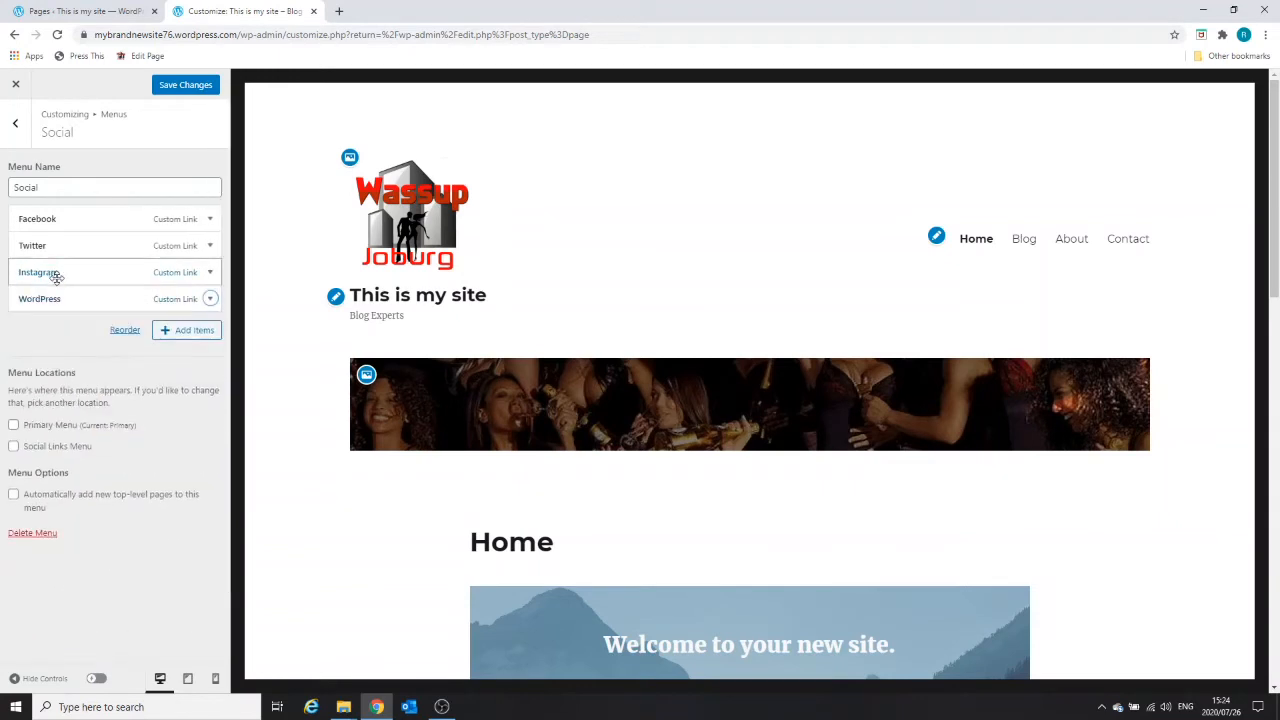
{"action": "left_click", "coordinate": [210, 299]}
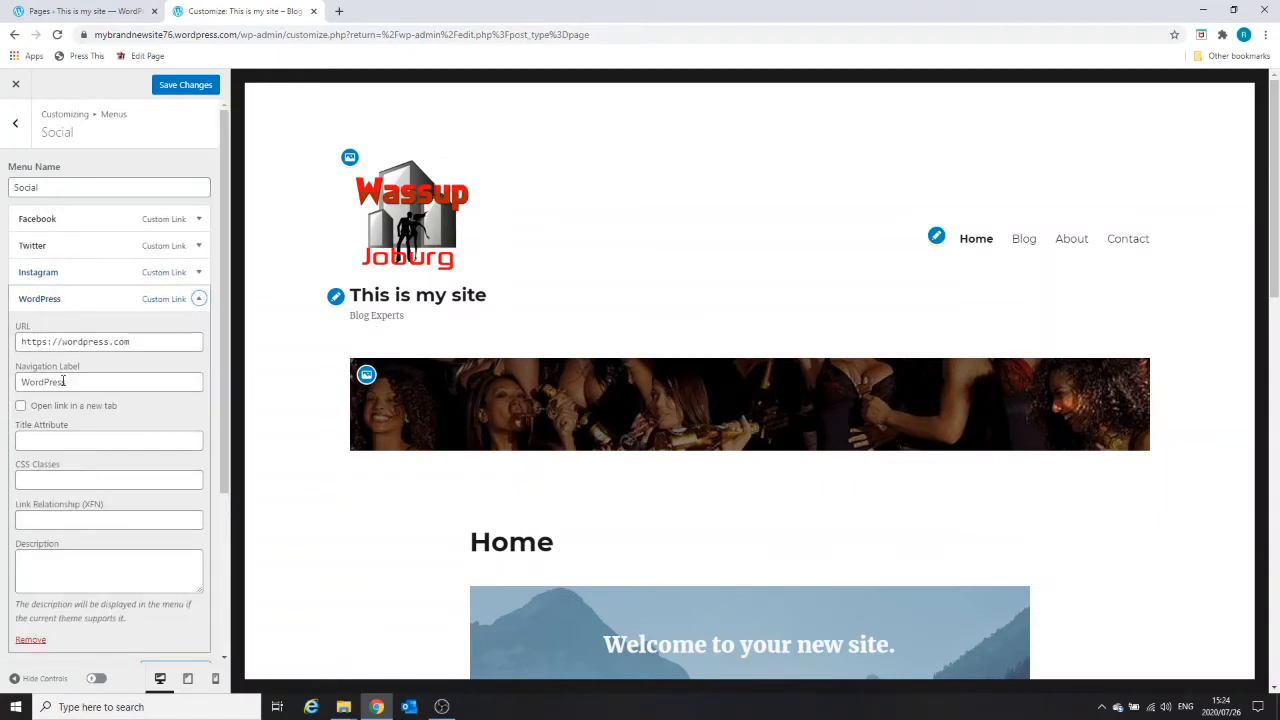
{"action": "left_click", "coordinate": [30, 640]}
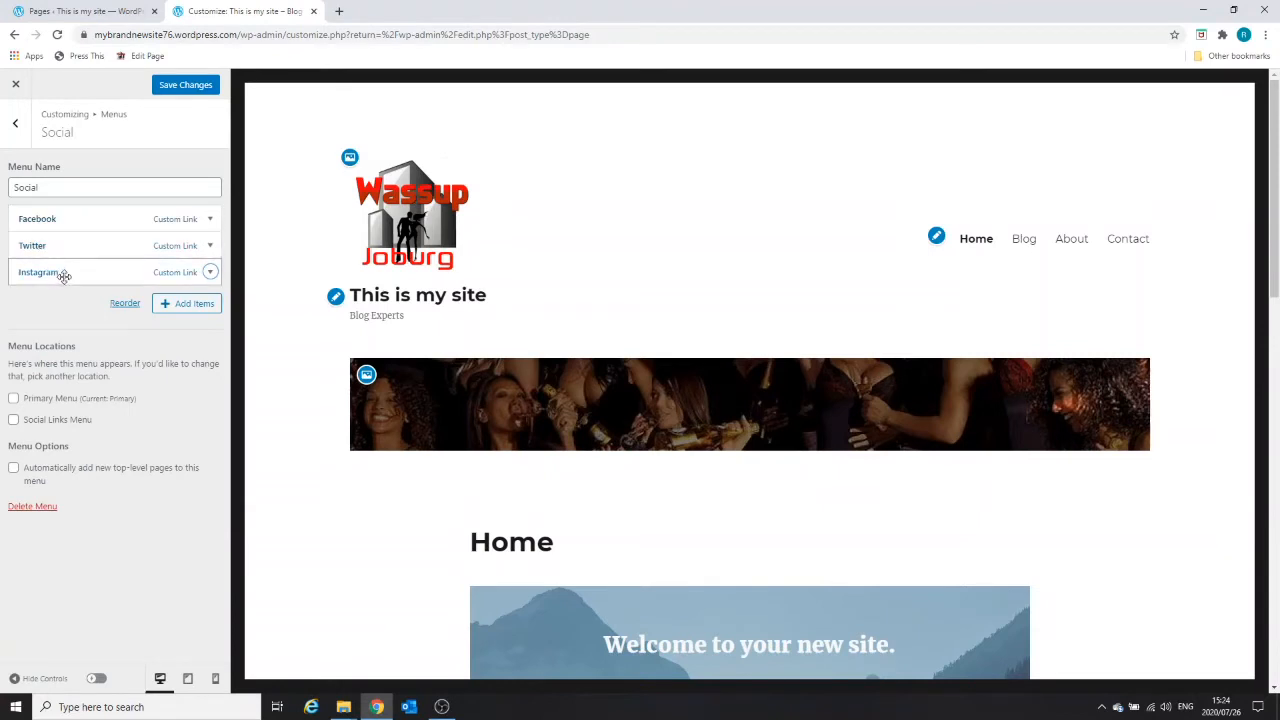
{"action": "left_click", "coordinate": [210, 220]}
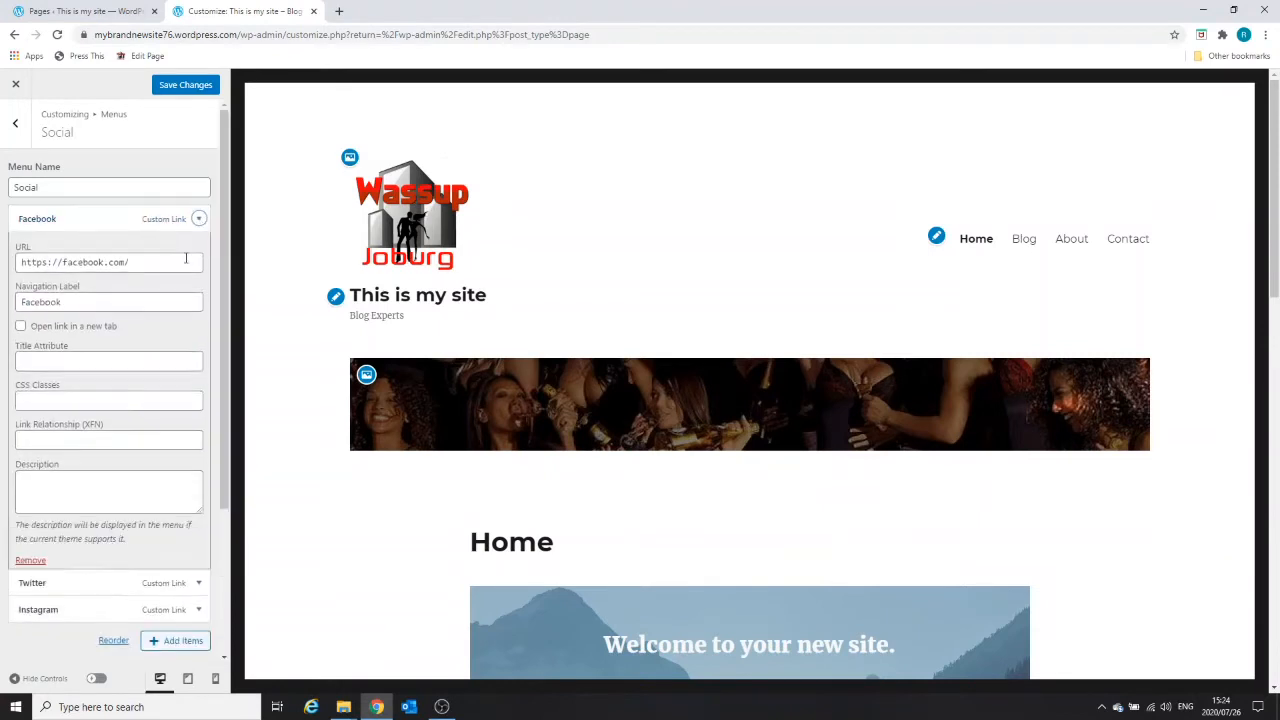
{"action": "left_click", "coordinate": [148, 260]}
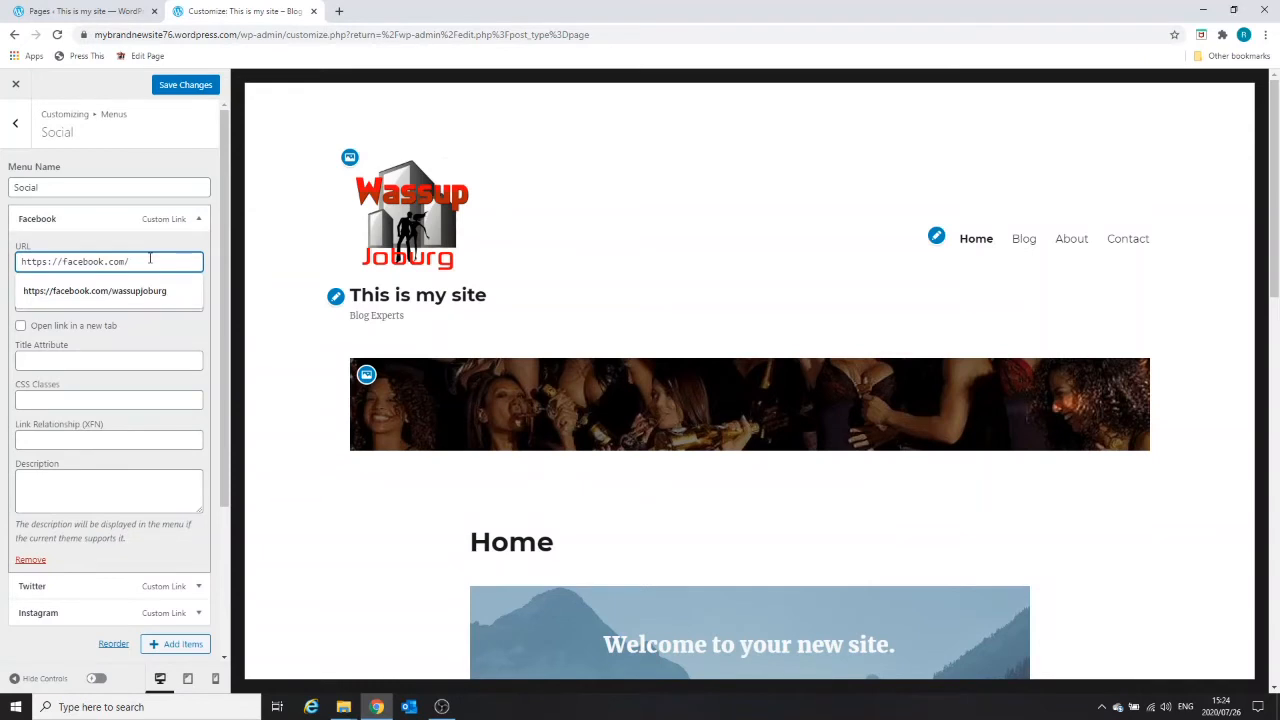
{"action": "type", "text": "o"}
{"action": "key", "text": "BackSpace"}
{"action": "type", "text": "wassupjoburg"}
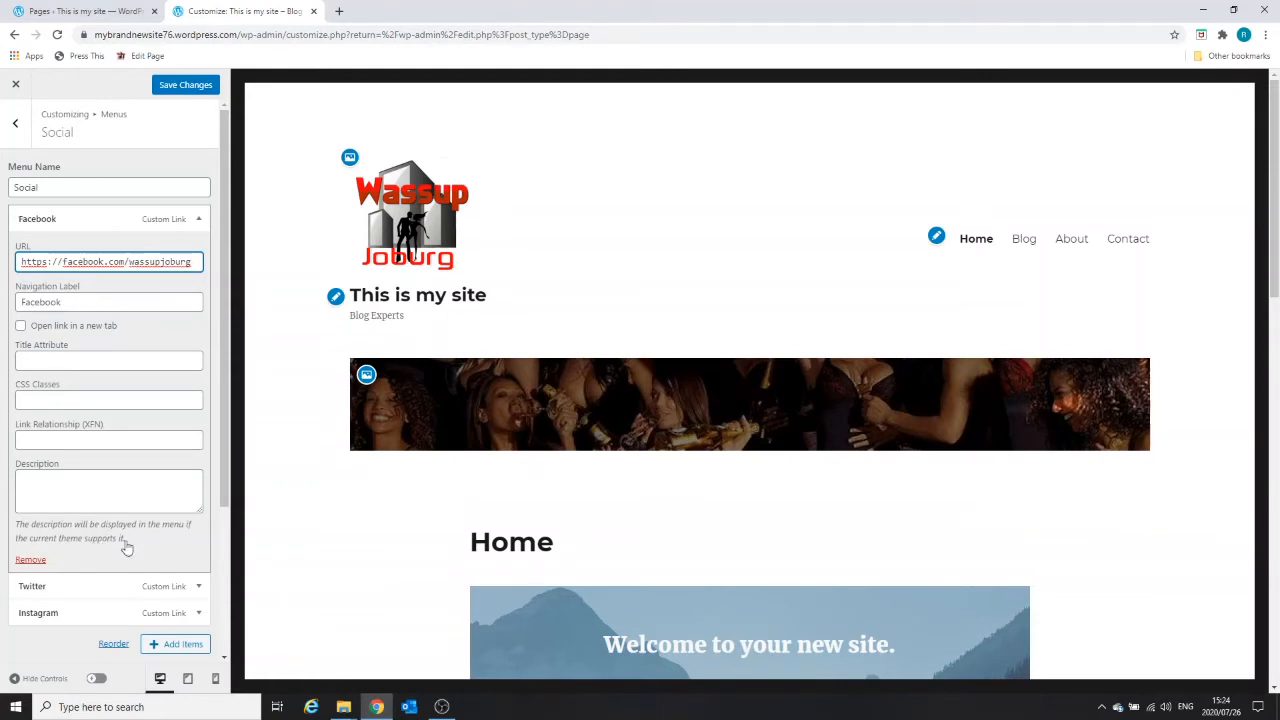
{"action": "left_click", "coordinate": [198, 219]}
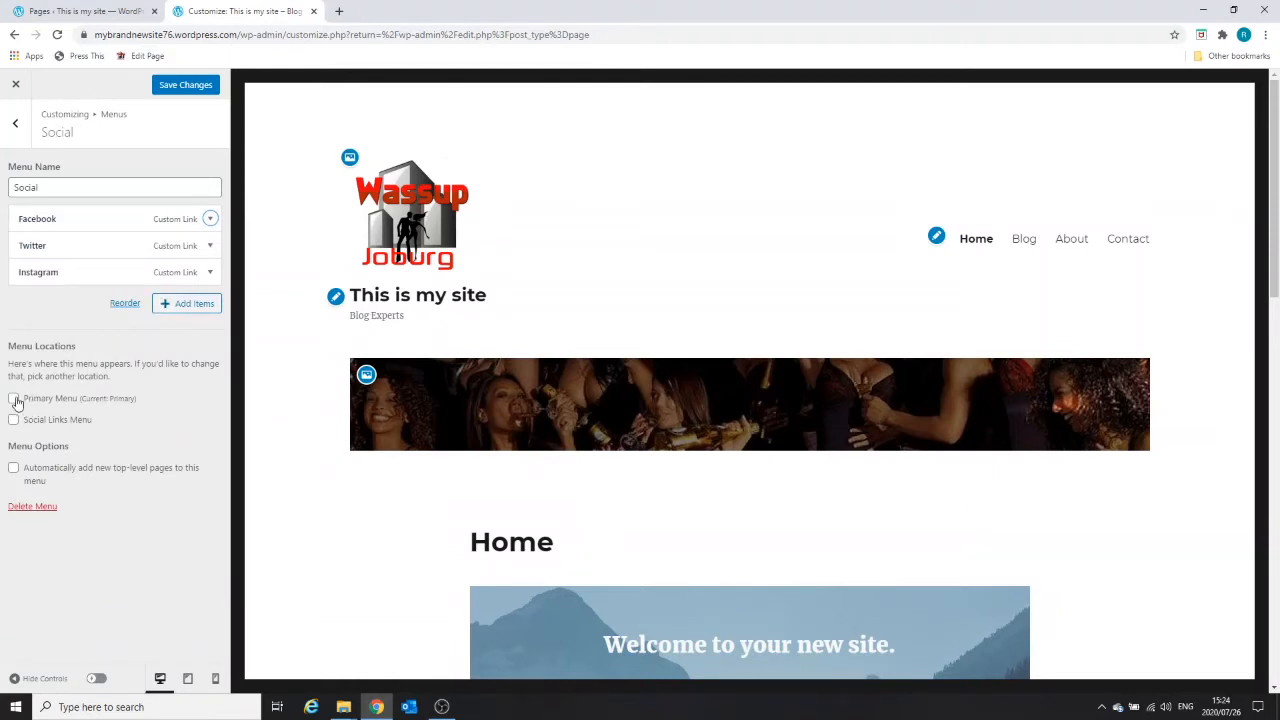
Try the Social menu in the Primary Menu location, assign it to Social Links Menu instead, and check the preview's footer
{"action": "left_click", "coordinate": [14, 399]}
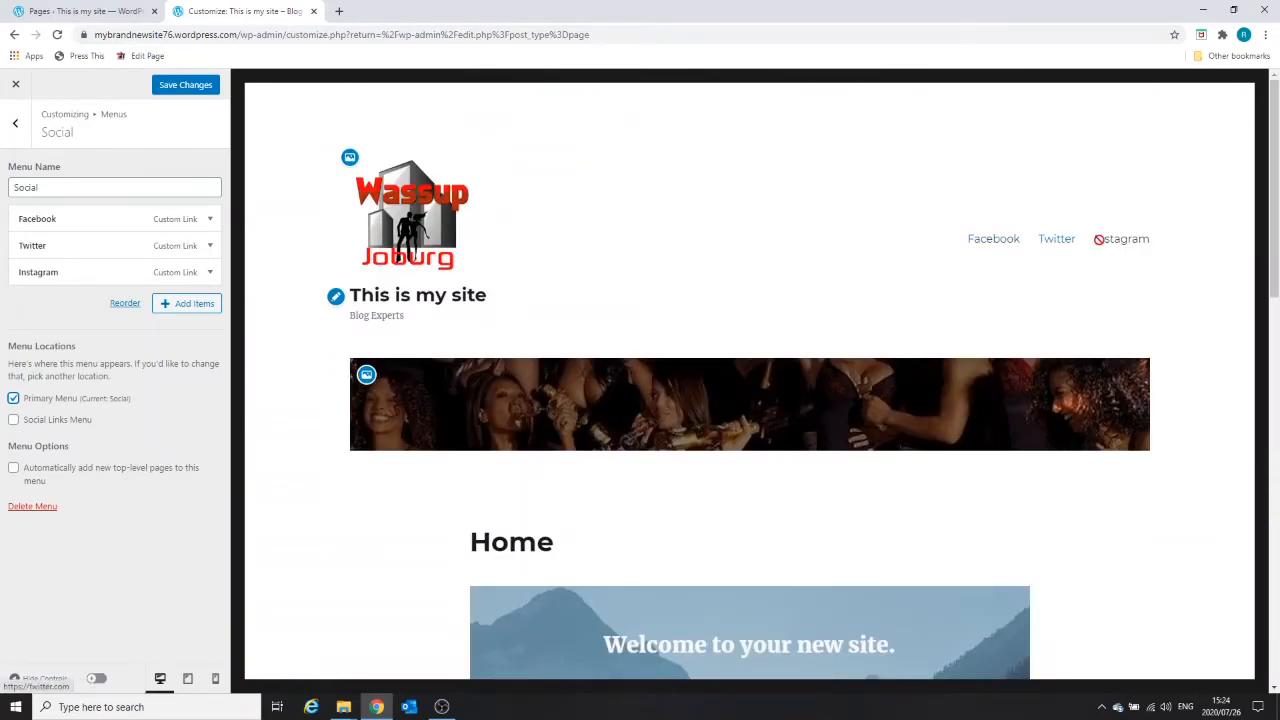
{"action": "left_click", "coordinate": [14, 399]}
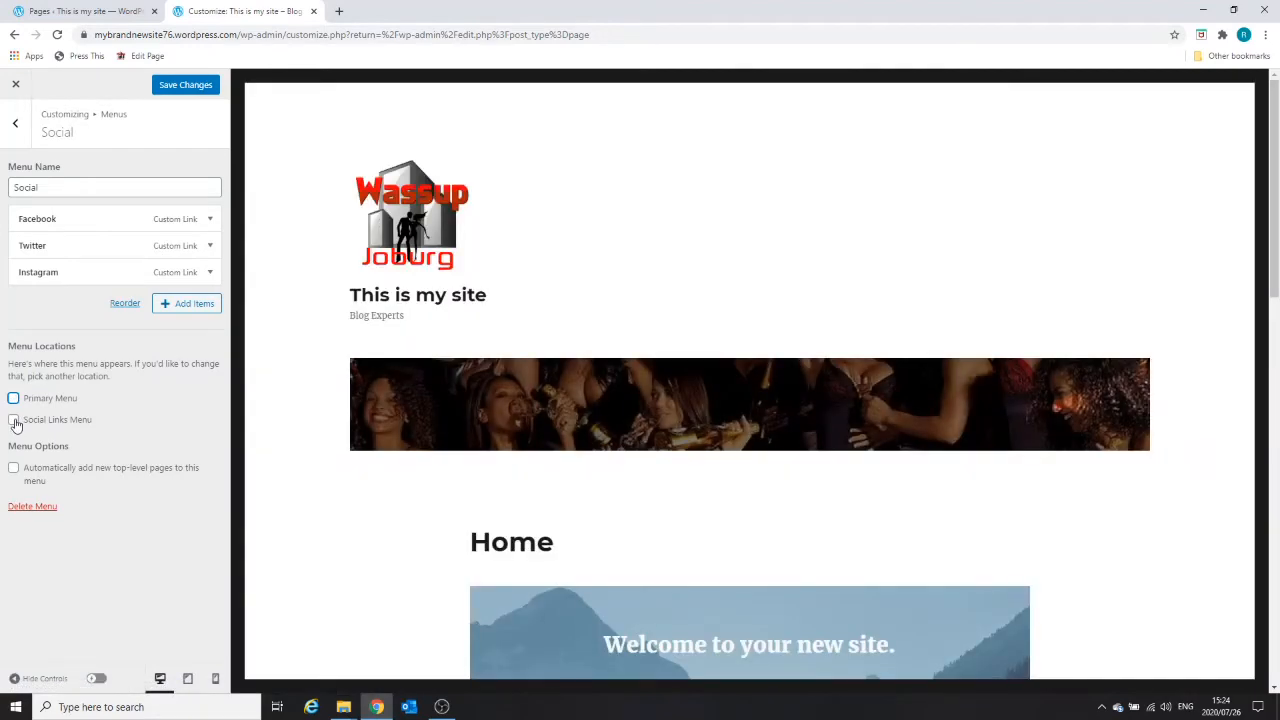
{"action": "left_click", "coordinate": [13, 420]}
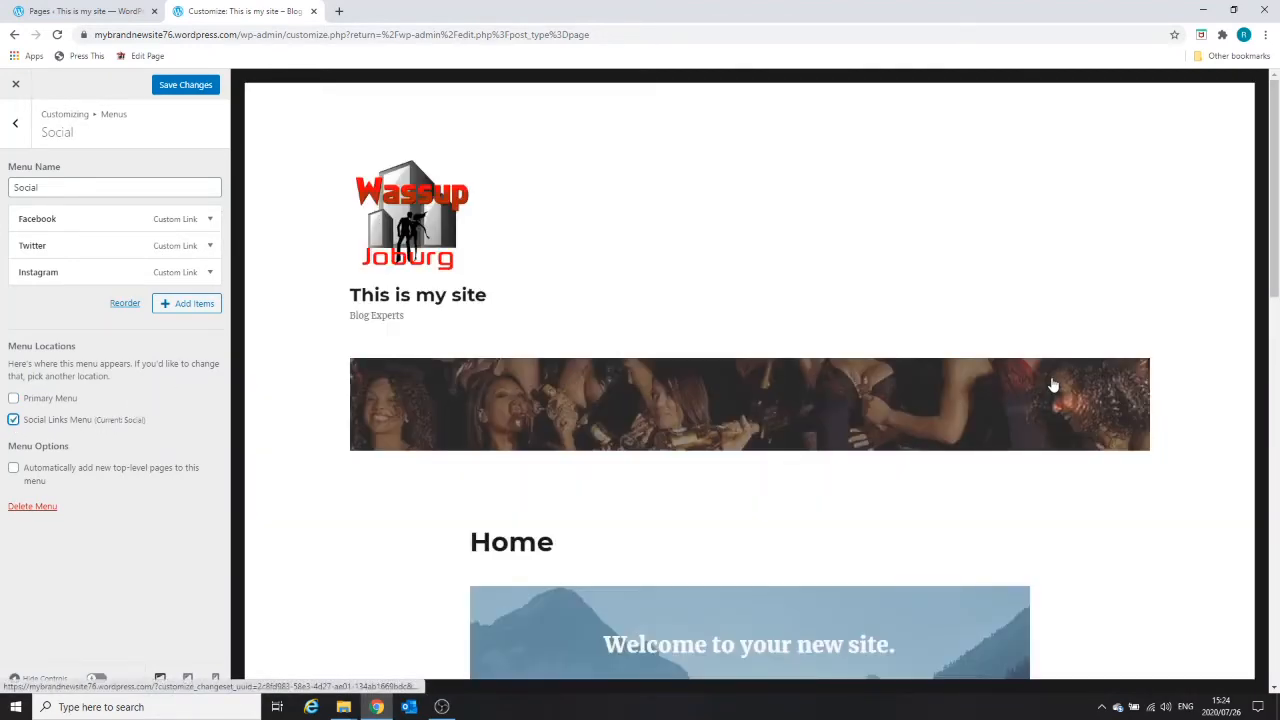
{"action": "scroll", "coordinate": [1052, 387], "scroll_direction": "down", "scroll_amount": 7}
{"action": "scroll", "coordinate": [1061, 394], "scroll_direction": "down", "scroll_amount": 4}
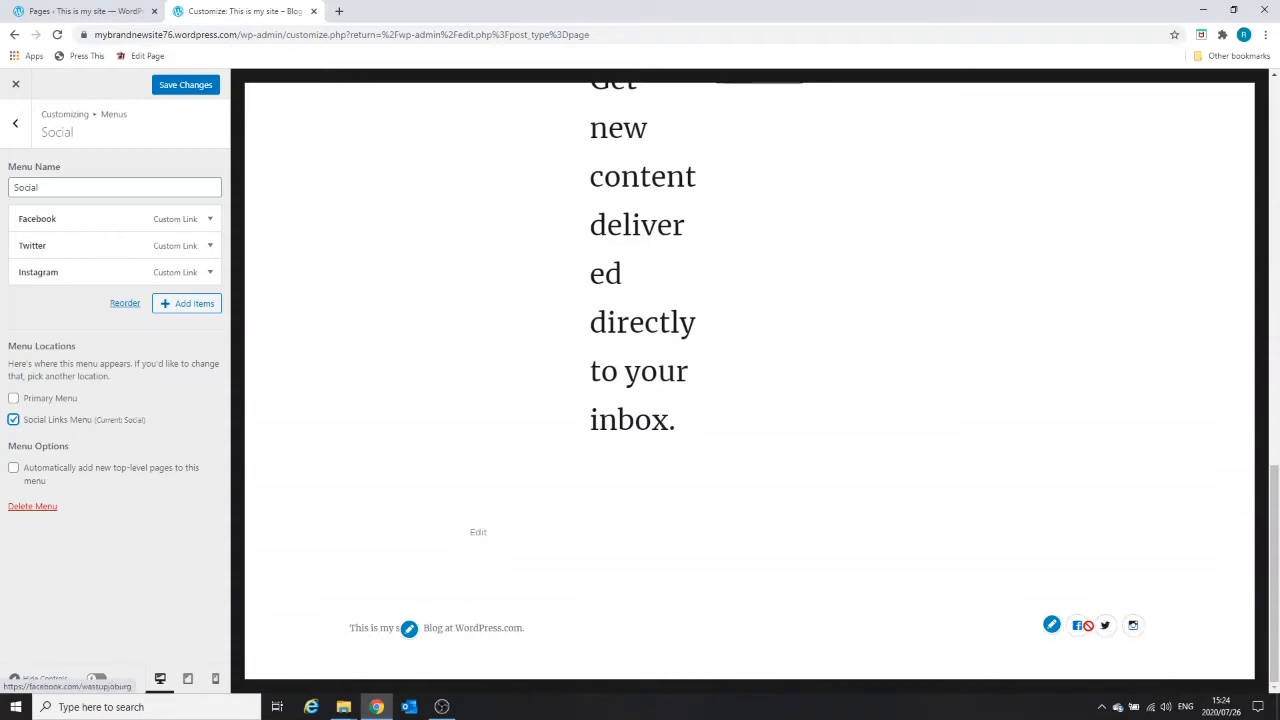
Assign the Primary menu to the Primary Menu location, check the preview, and save the changes
{"action": "left_click", "coordinate": [15, 125]}
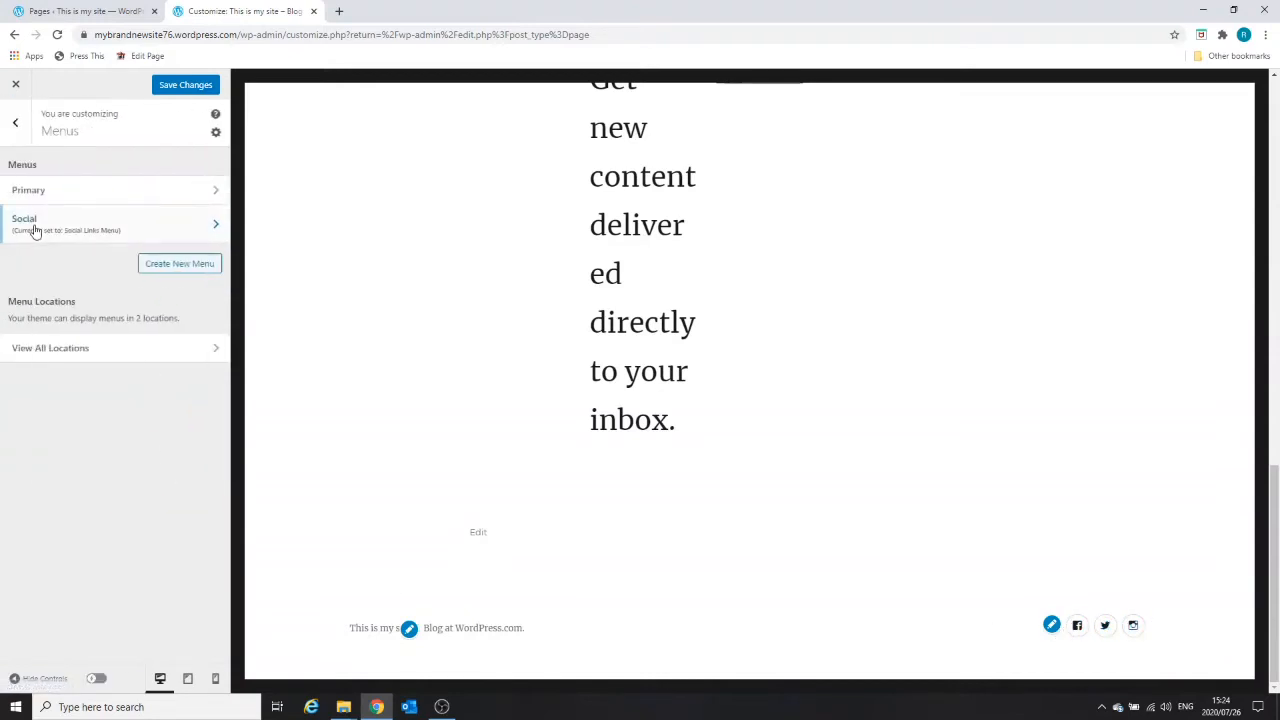
{"action": "left_click", "coordinate": [100, 204]}
{"action": "left_click", "coordinate": [13, 424]}
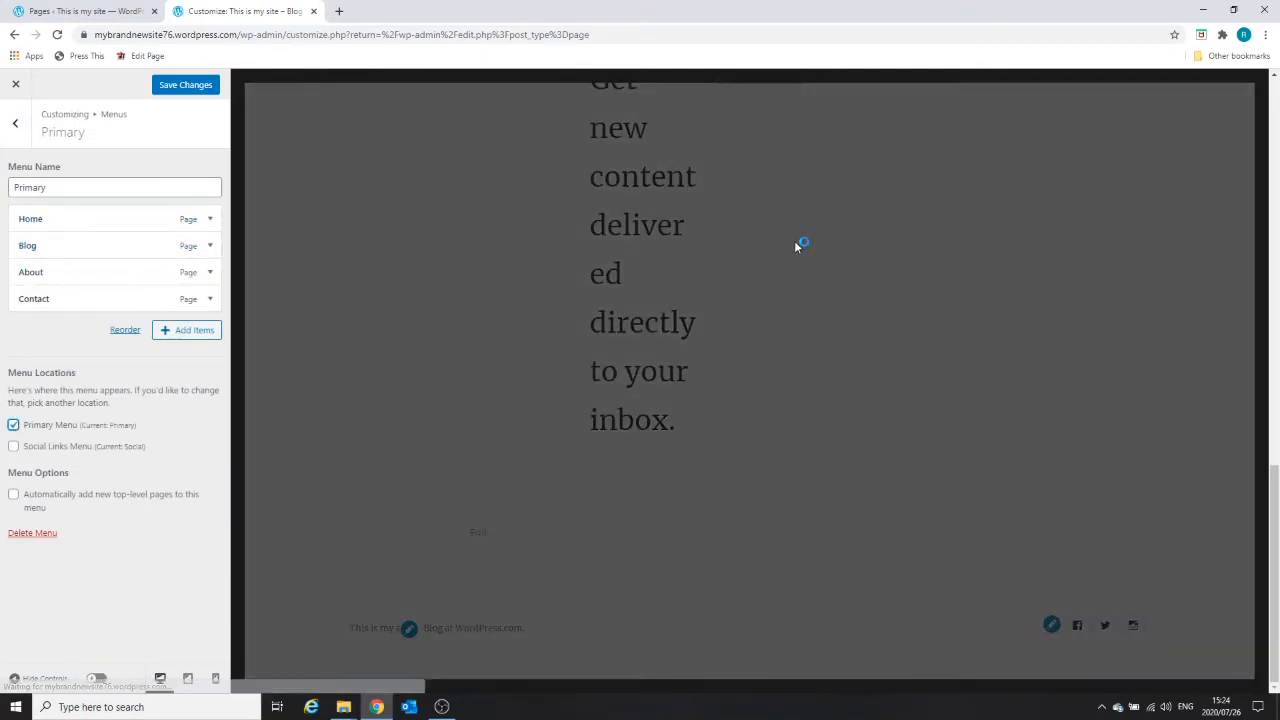
{"action": "scroll", "coordinate": [920, 292], "scroll_direction": "up", "scroll_amount": 3}
{"action": "scroll", "coordinate": [930, 290], "scroll_direction": "up", "scroll_amount": 8}
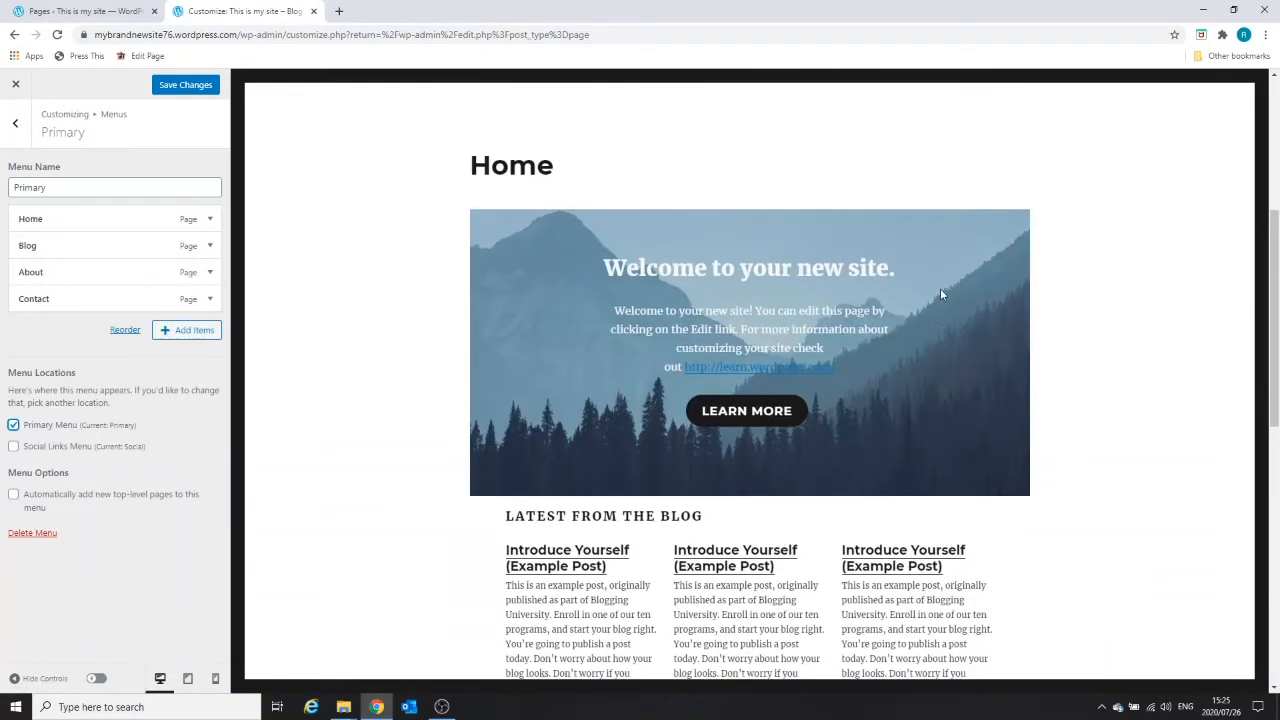
{"action": "scroll", "coordinate": [1004, 342], "scroll_direction": "down", "scroll_amount": 10}
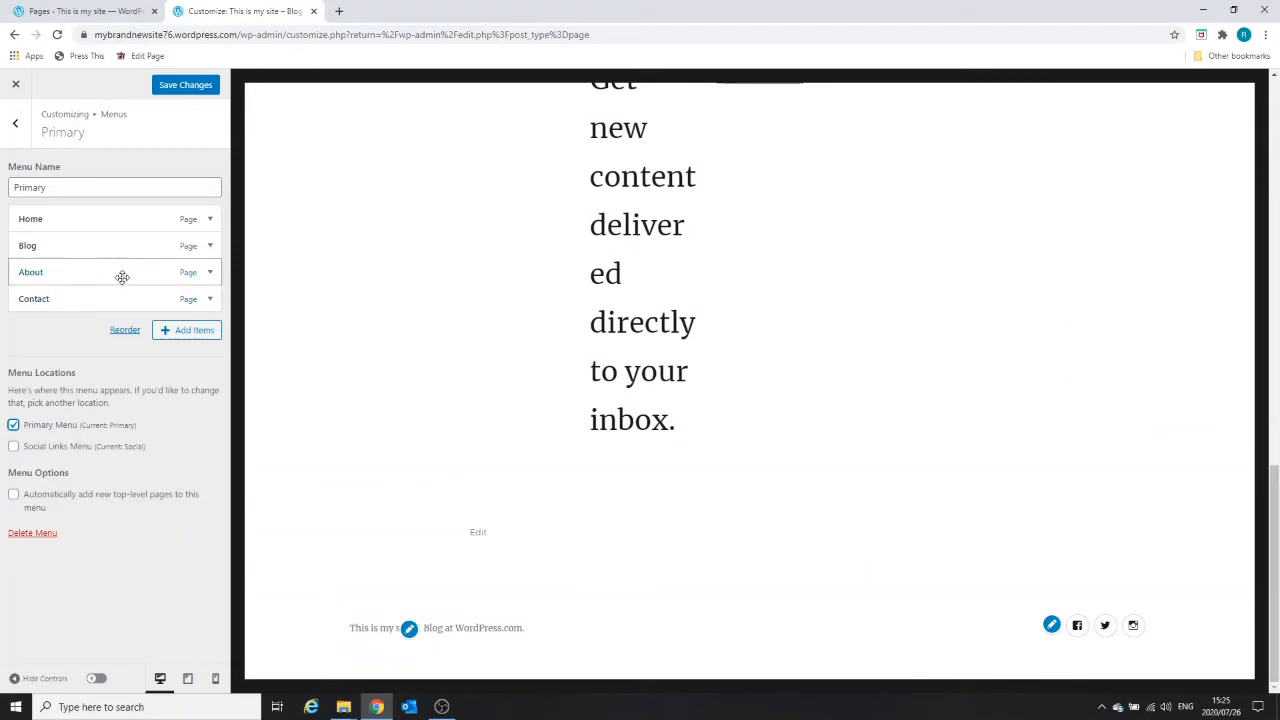
{"action": "left_click", "coordinate": [165, 92]}
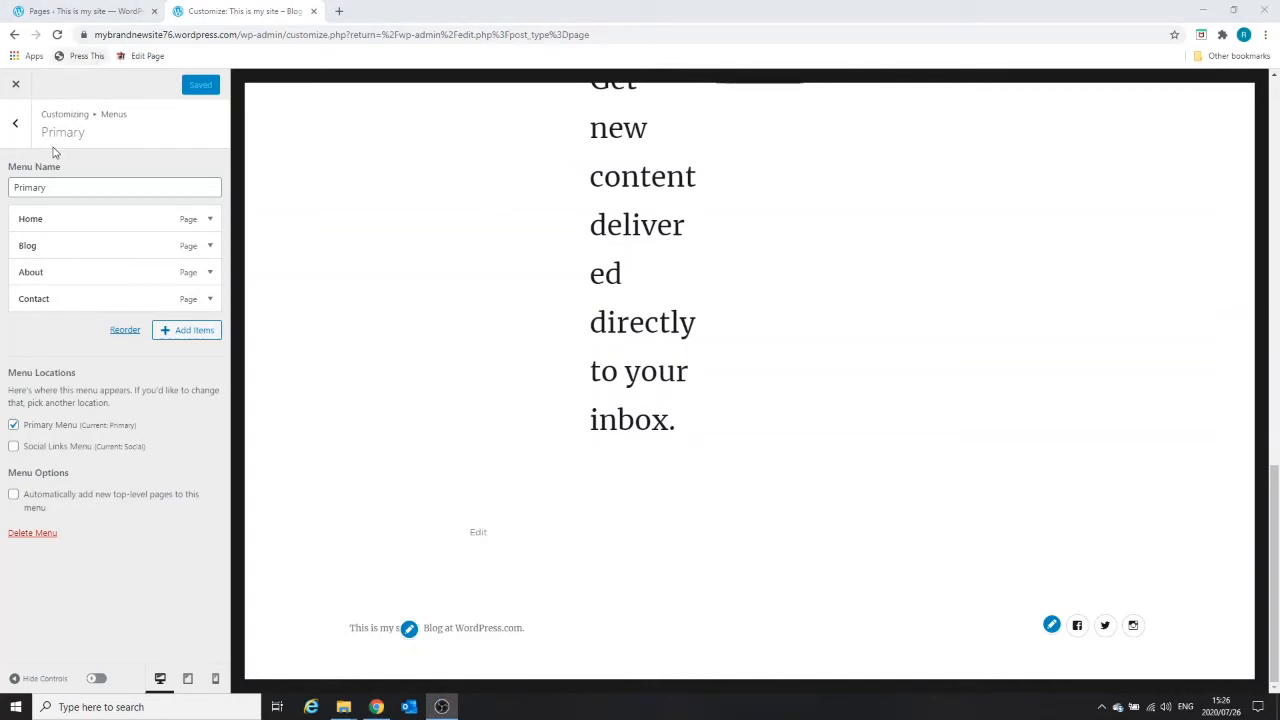
Return to the main customizer settings and look over the home page preview, from the header navigation to the subscribe section
{"action": "left_click", "coordinate": [17, 130]}
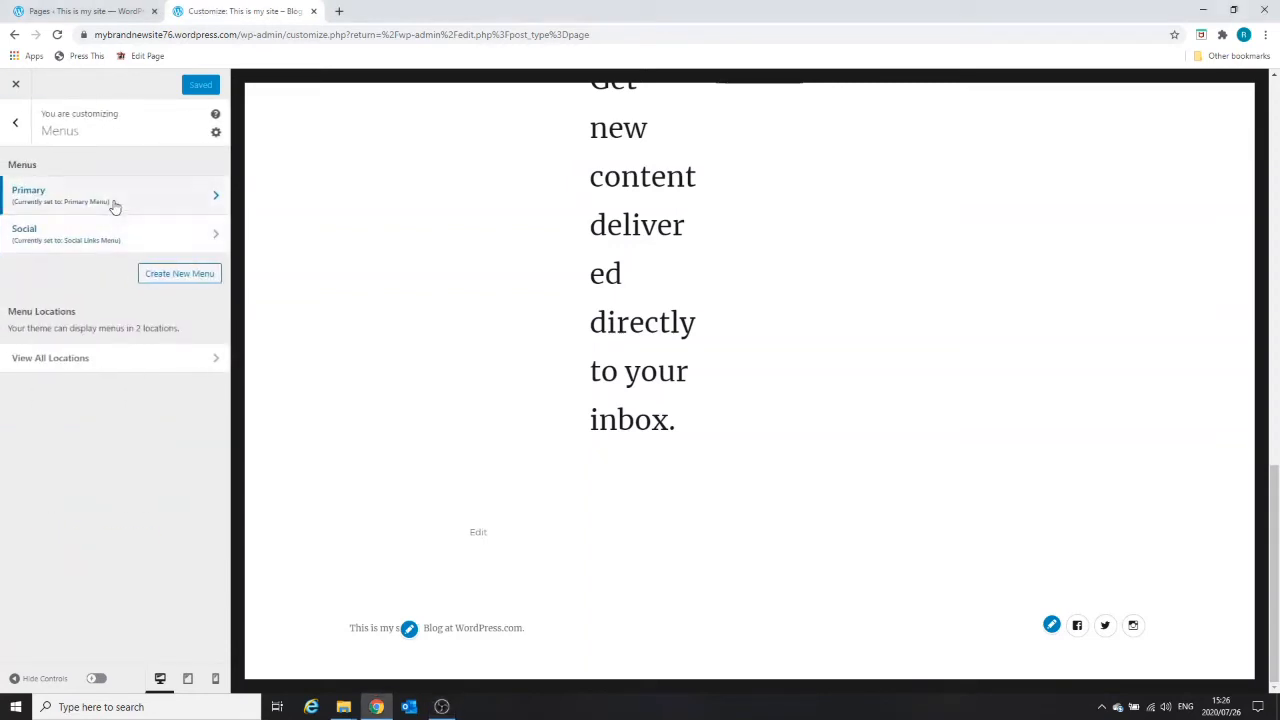
{"action": "scroll", "coordinate": [837, 289], "scroll_direction": "up", "scroll_amount": 15}
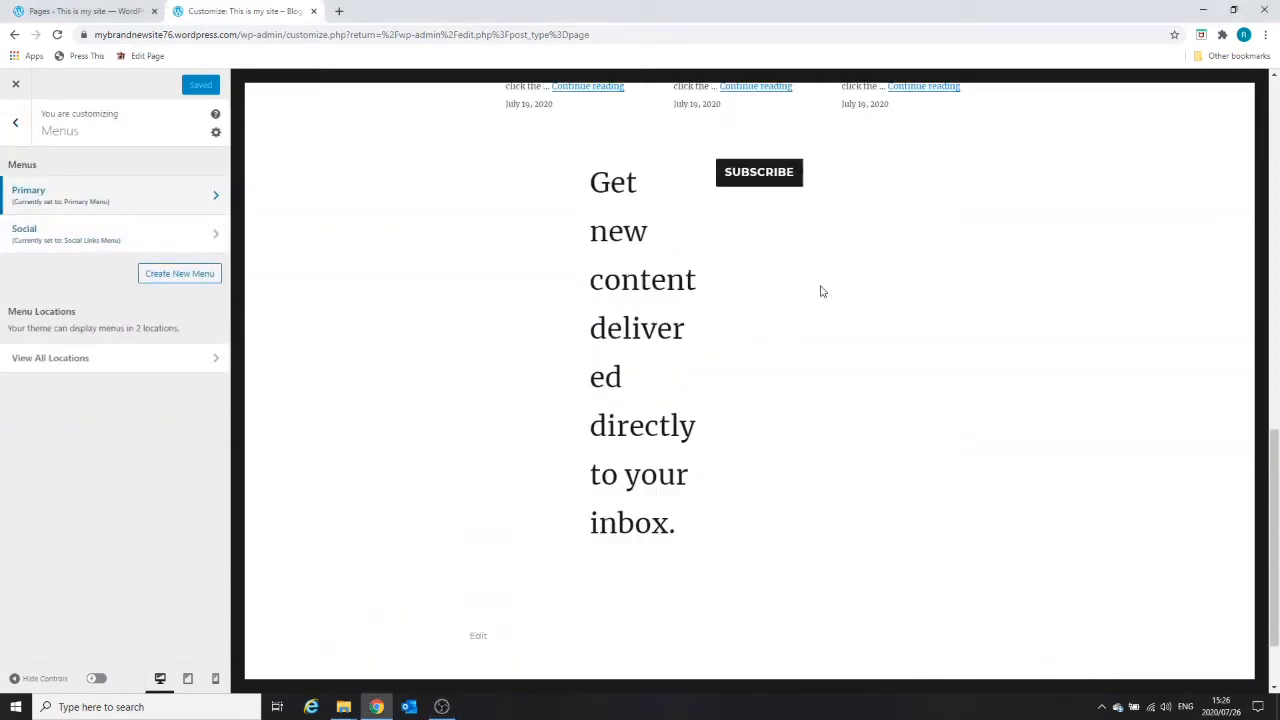
{"action": "scroll", "coordinate": [758, 285], "scroll_direction": "up", "scroll_amount": 2}
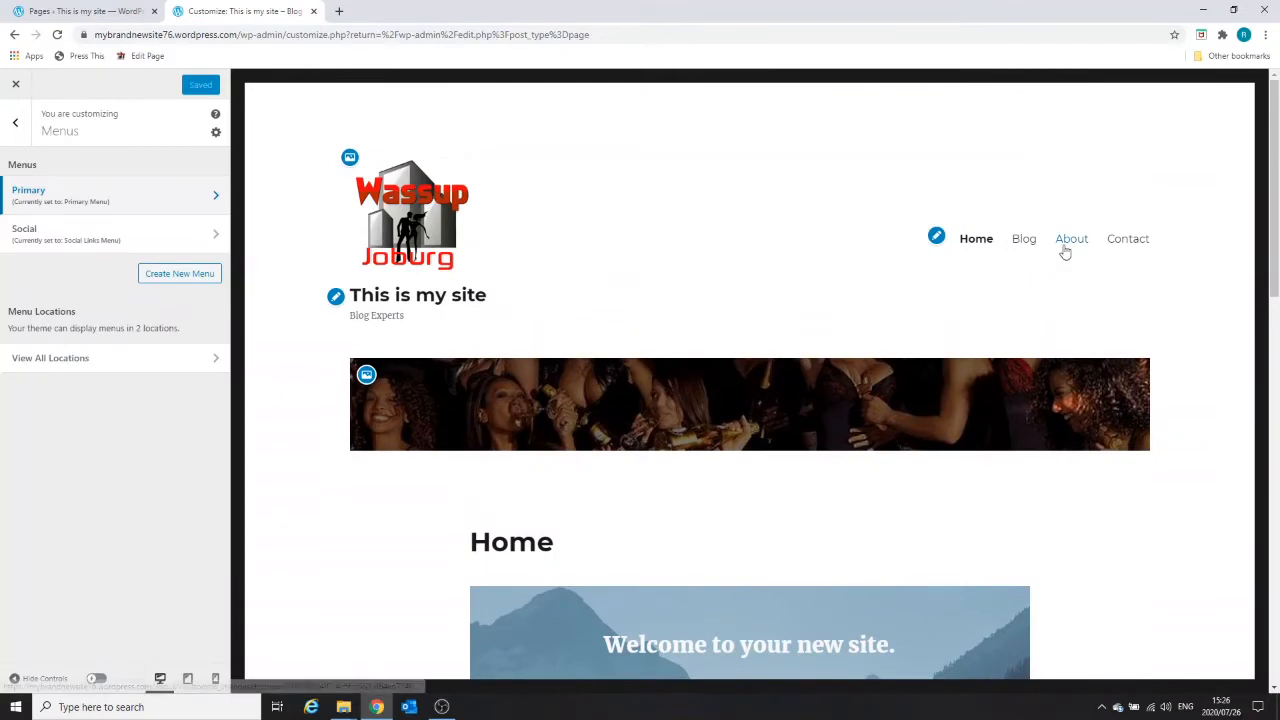
{"action": "scroll", "coordinate": [439, 296], "scroll_direction": "down", "scroll_amount": 1}
{"action": "scroll", "coordinate": [440, 294], "scroll_direction": "down", "scroll_amount": 2}
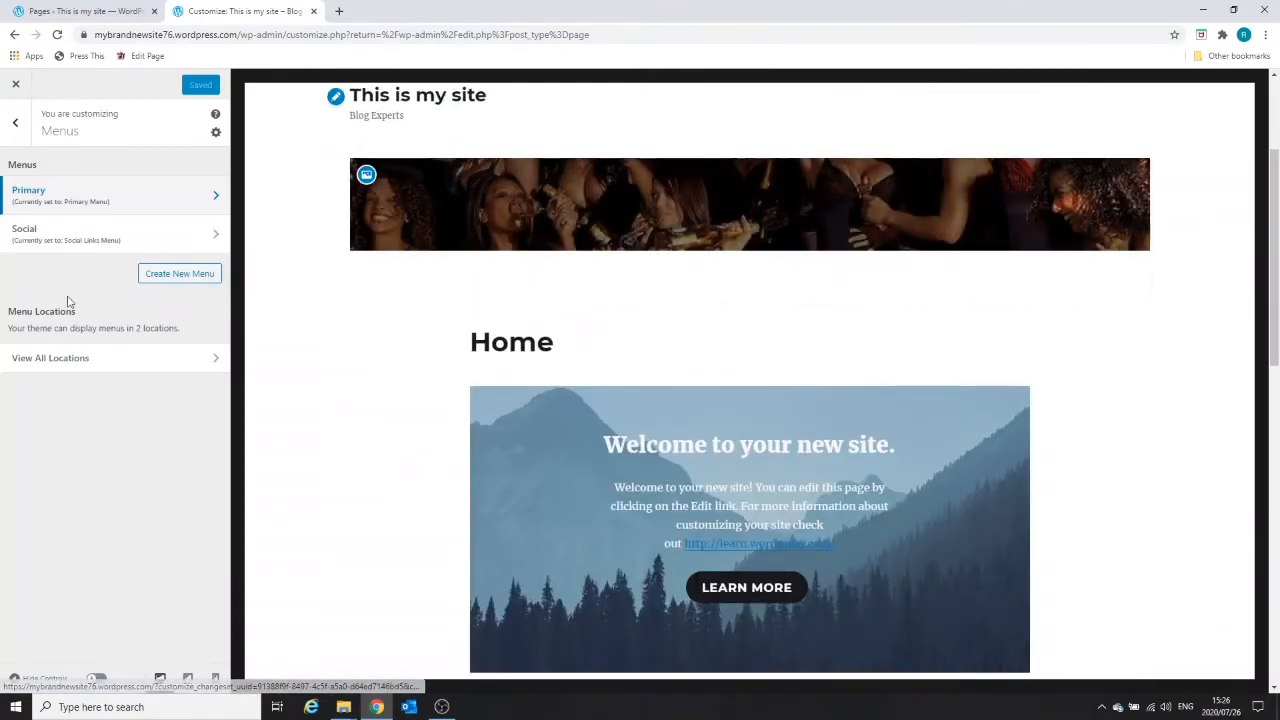
{"action": "left_click", "coordinate": [15, 123]}
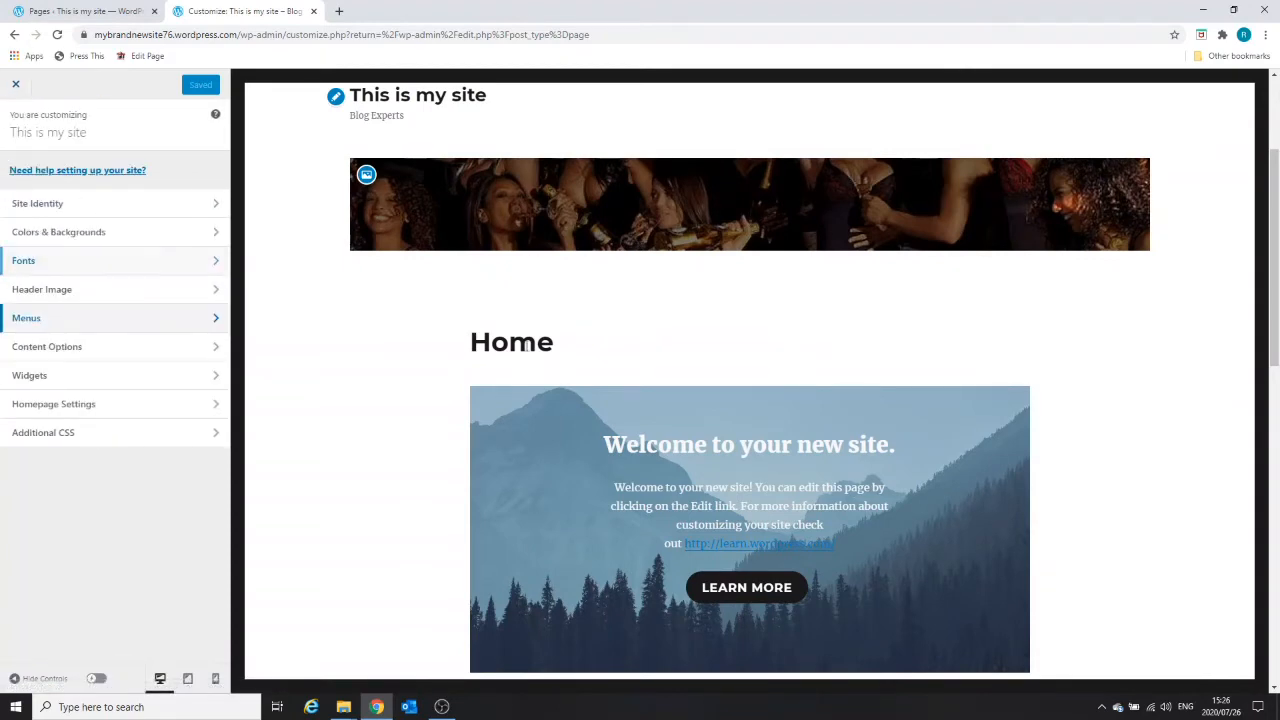
{"action": "scroll", "coordinate": [586, 400], "scroll_direction": "down", "scroll_amount": 2}
{"action": "scroll", "coordinate": [558, 209], "scroll_direction": "down", "scroll_amount": 1}
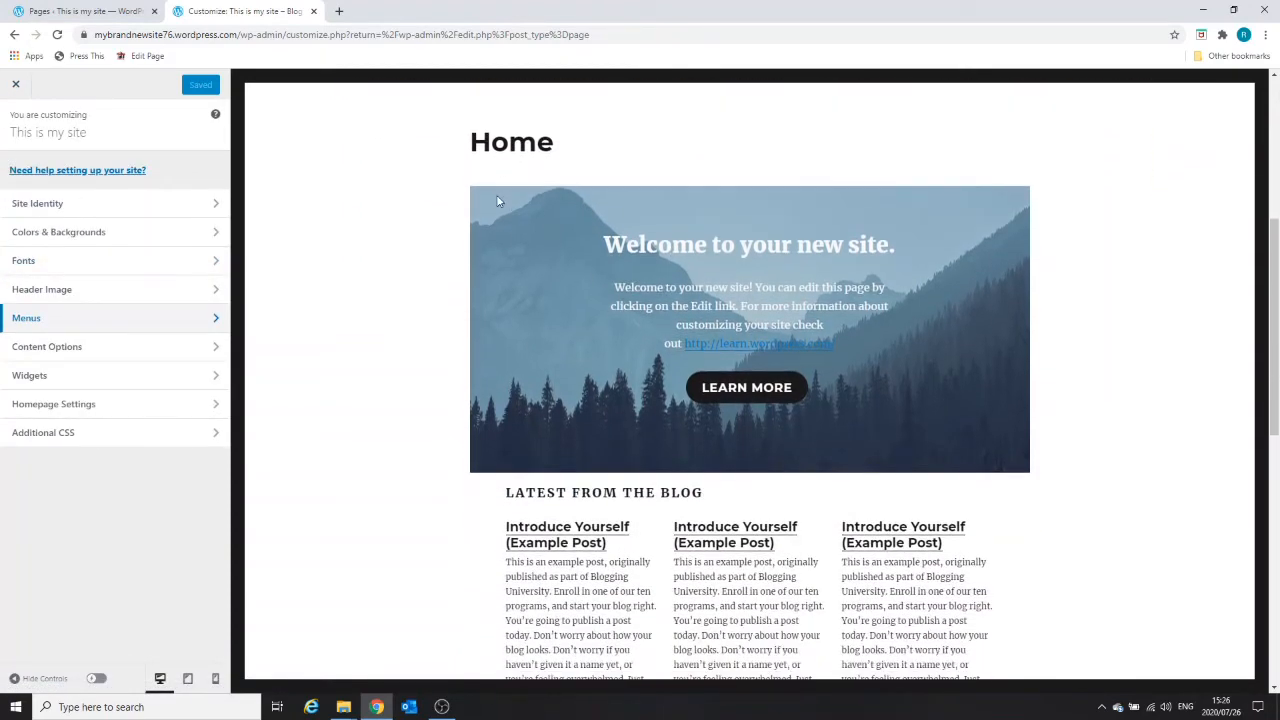
{"action": "scroll", "coordinate": [745, 247], "scroll_direction": "down", "scroll_amount": 2}
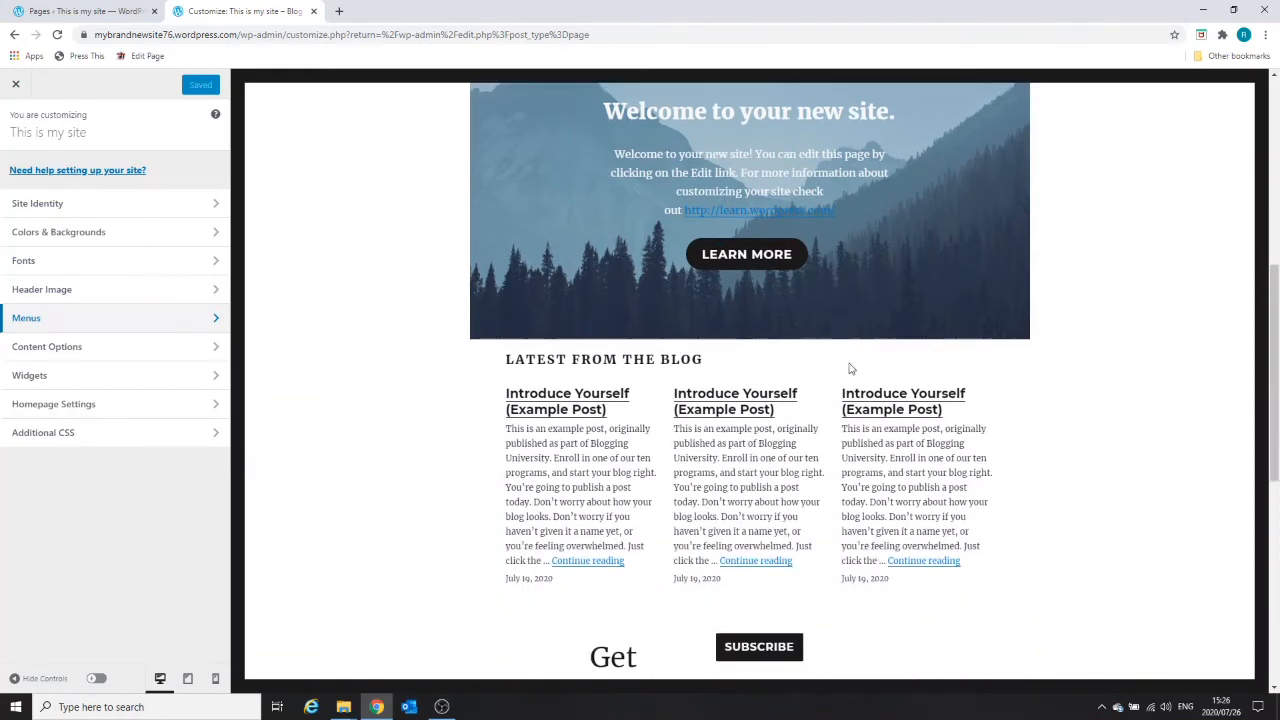
{"action": "scroll", "coordinate": [700, 526], "scroll_direction": "down", "scroll_amount": 8}
{"action": "scroll", "coordinate": [857, 449], "scroll_direction": "up", "scroll_amount": 3}
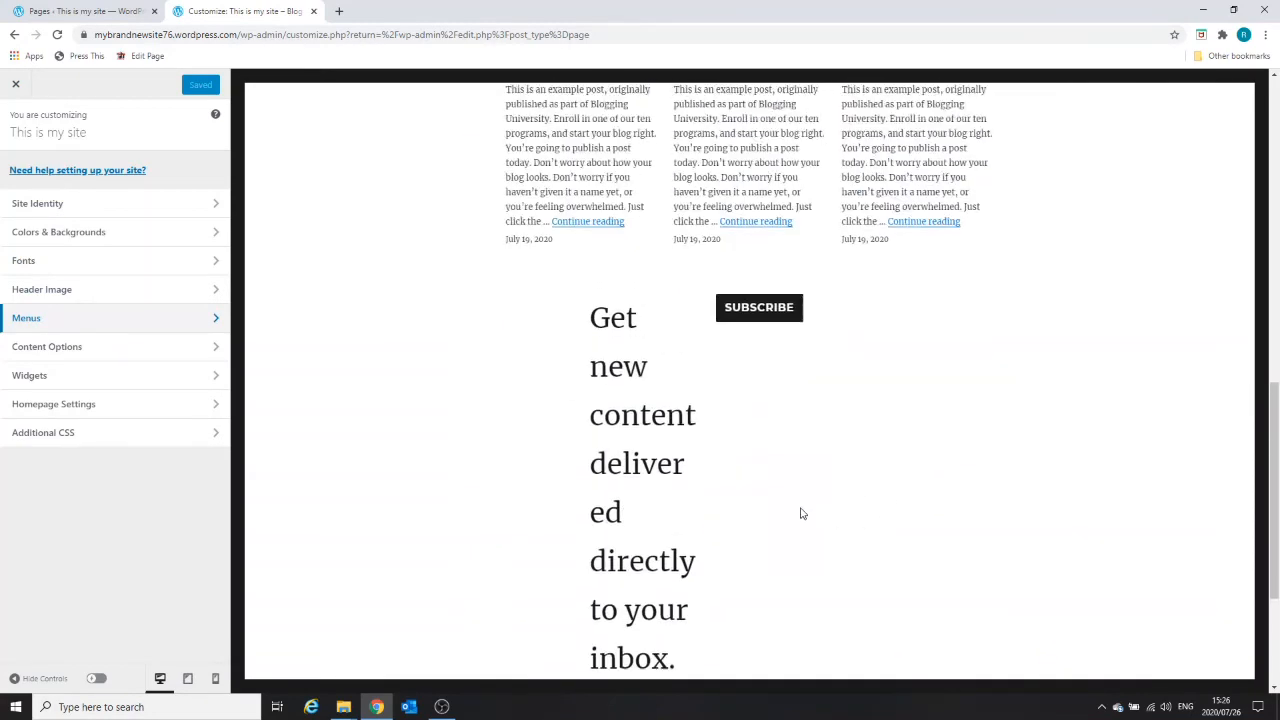
{"action": "scroll", "coordinate": [800, 513], "scroll_direction": "up", "scroll_amount": 8}
Leave the customizer, open the Home page for editing, and look through its content blocks
{"action": "left_click", "coordinate": [16, 85]}
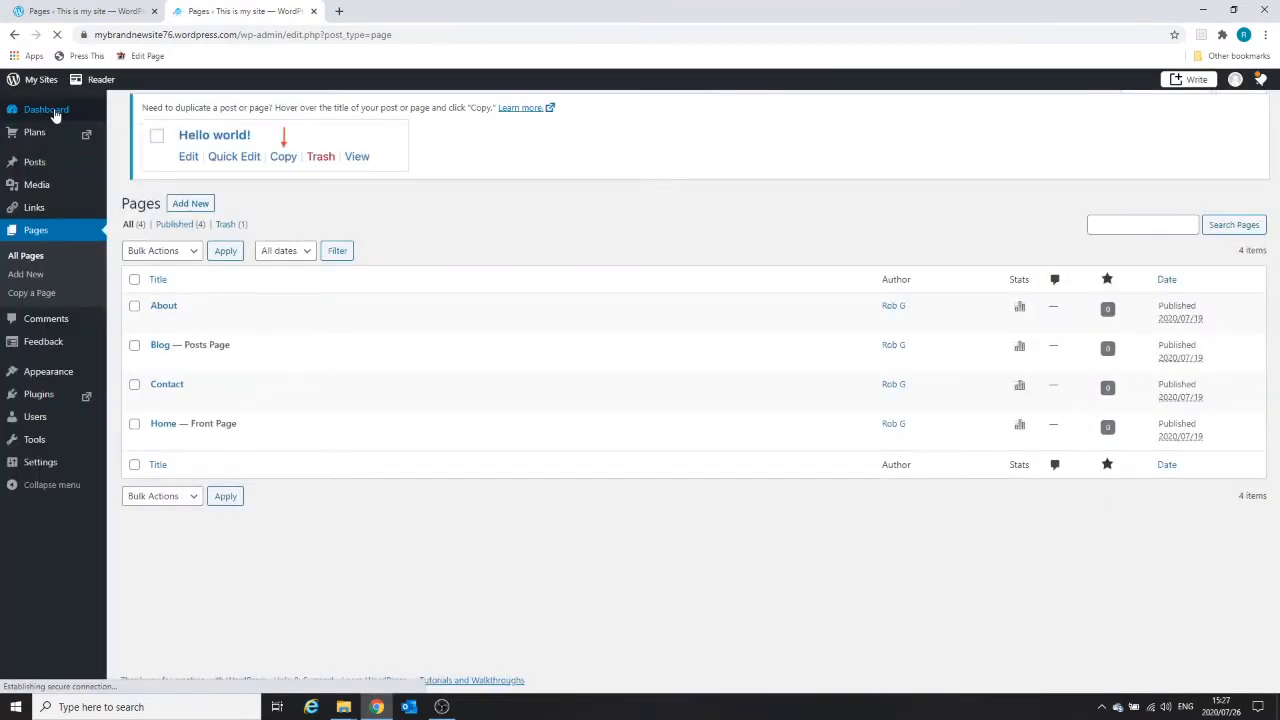
{"action": "mouse_move", "coordinate": [157, 458]}
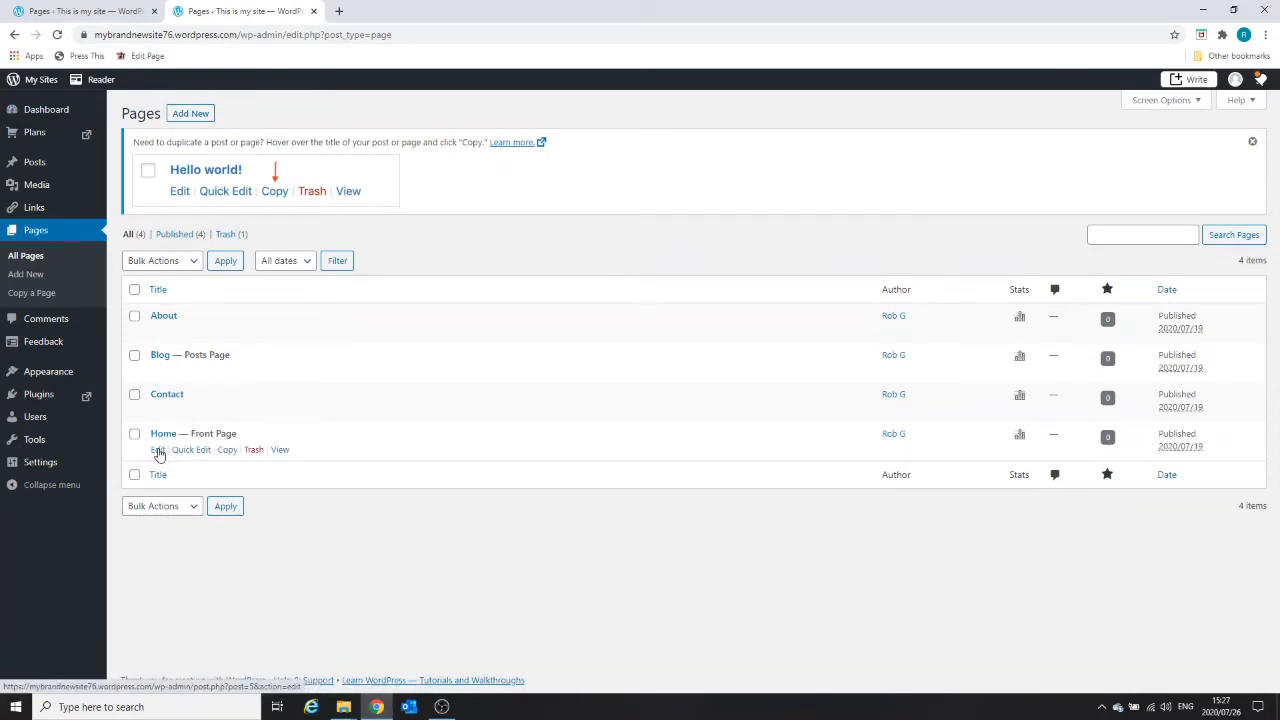
{"action": "left_click", "coordinate": [157, 450]}
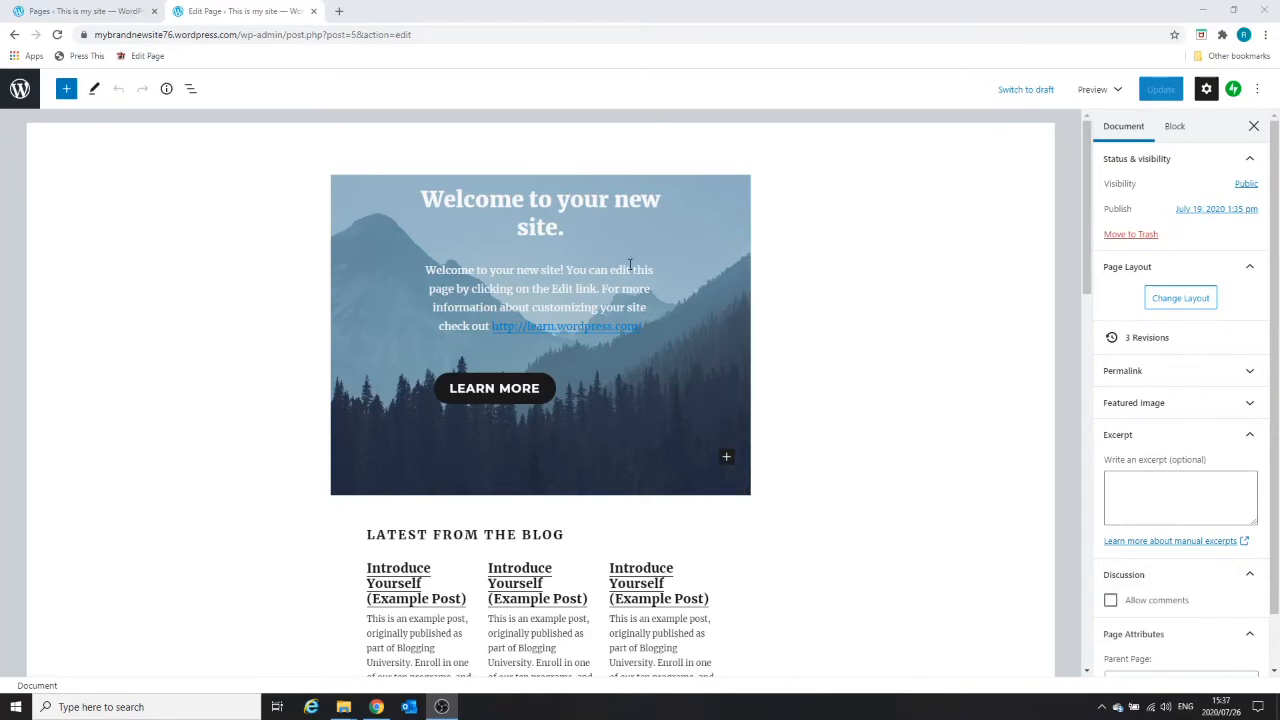
{"action": "scroll", "coordinate": [576, 272], "scroll_direction": "down", "scroll_amount": 15}
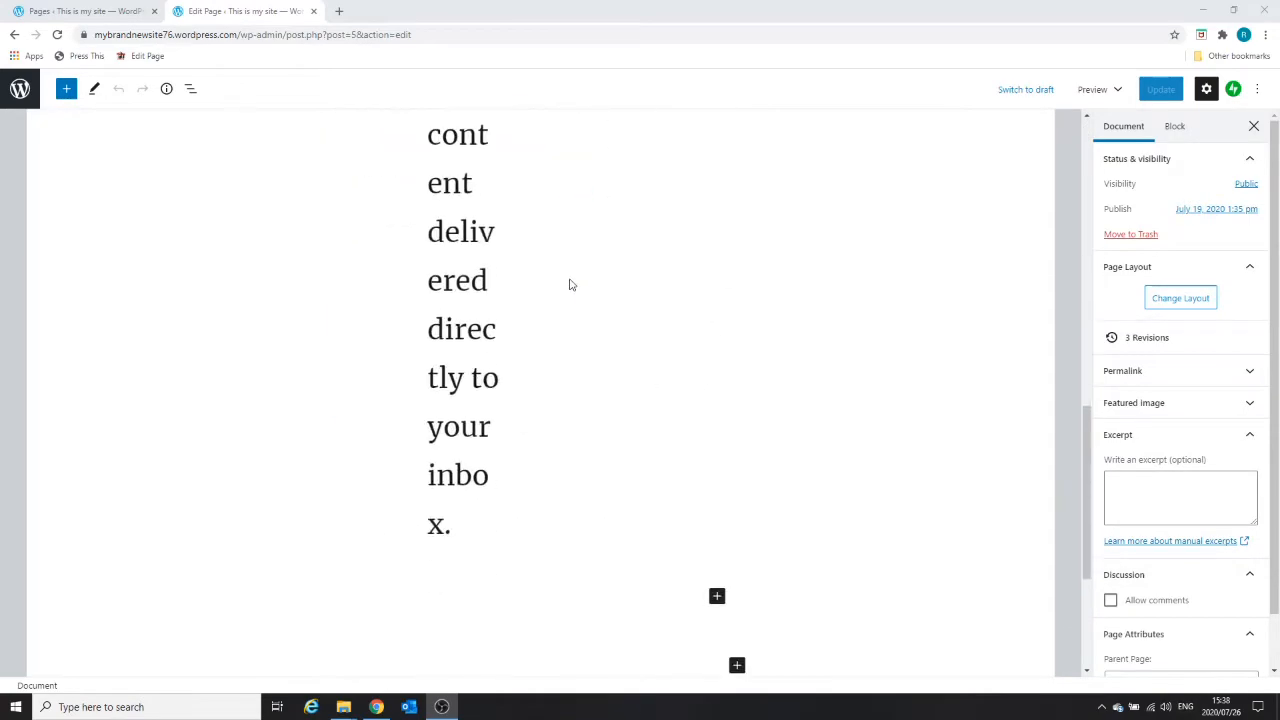
{"action": "scroll", "coordinate": [567, 296], "scroll_direction": "up", "scroll_amount": 15}
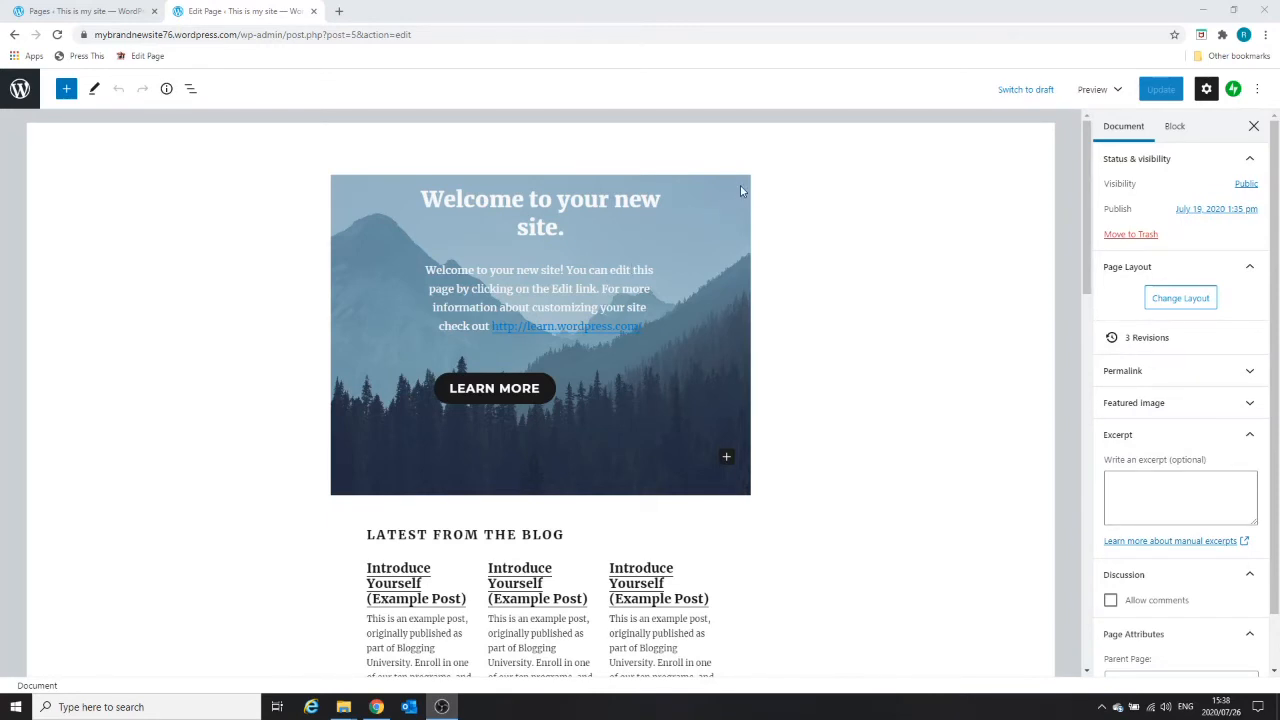
Replace the cover block's mountain background with the black-and-white portrait photo from the media library
{"action": "left_click", "coordinate": [750, 230]}
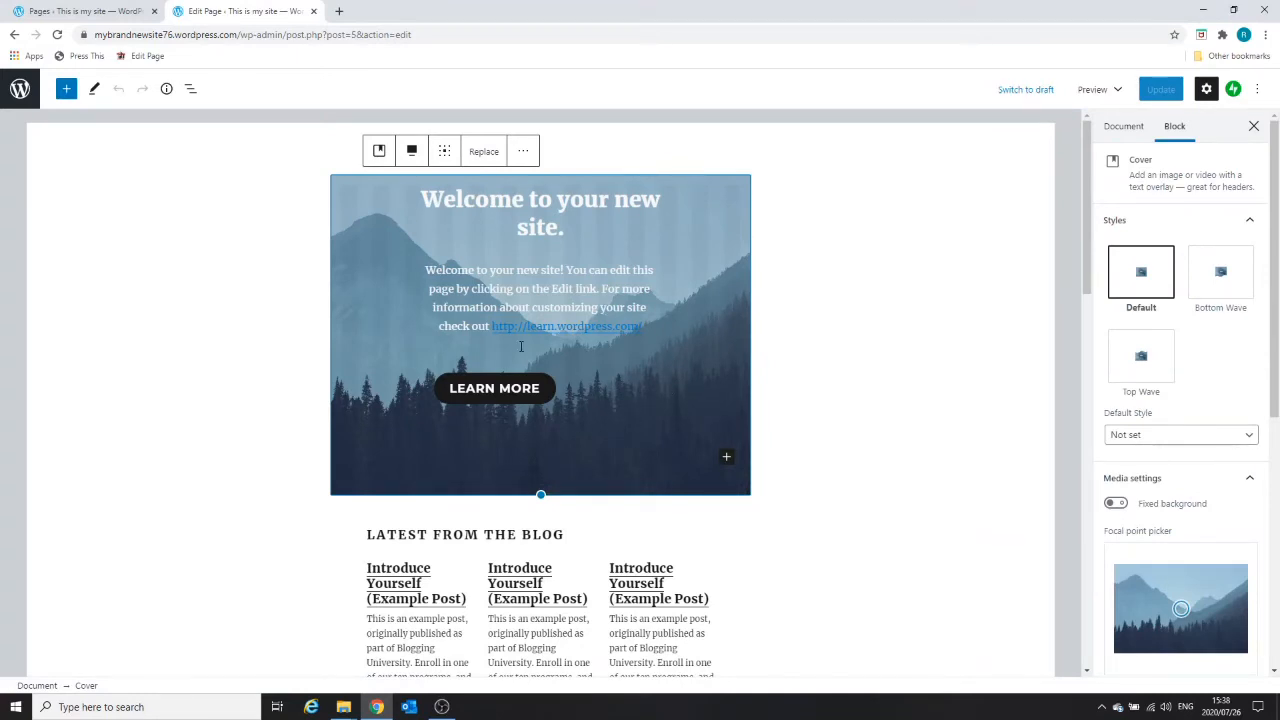
{"action": "left_click", "coordinate": [486, 153]}
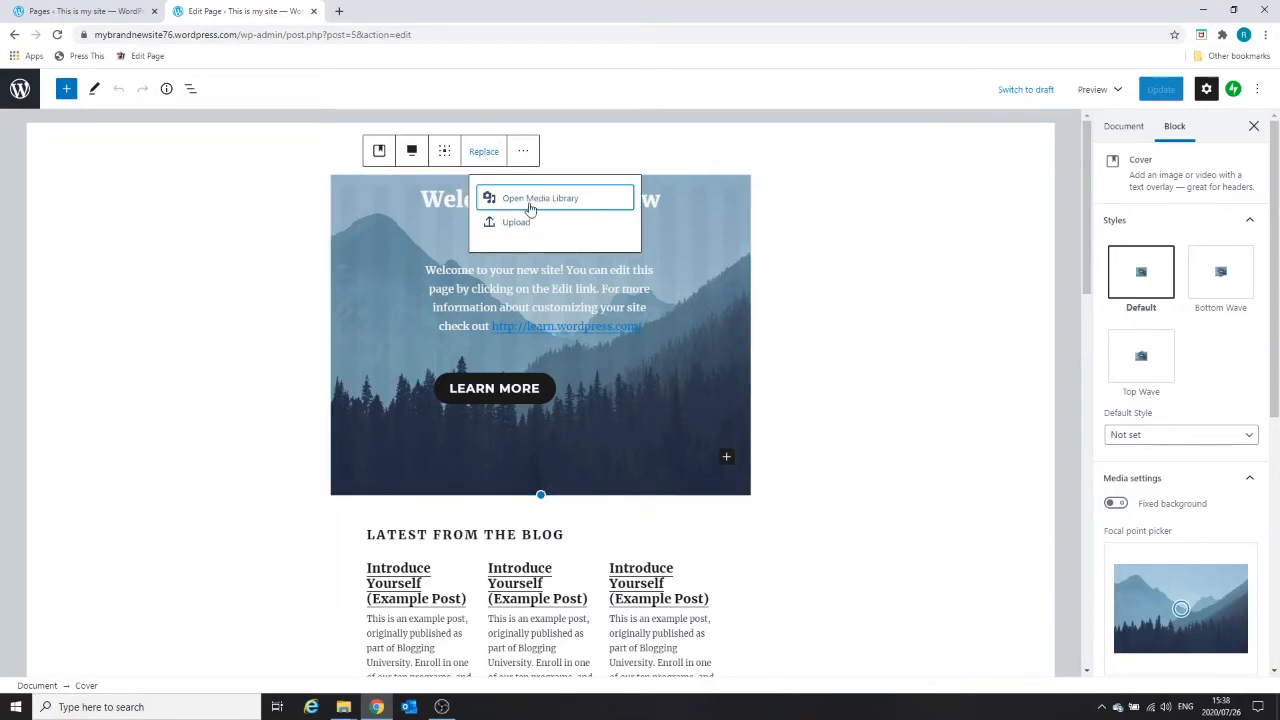
{"action": "left_click", "coordinate": [531, 199]}
{"action": "left_click", "coordinate": [374, 243]}
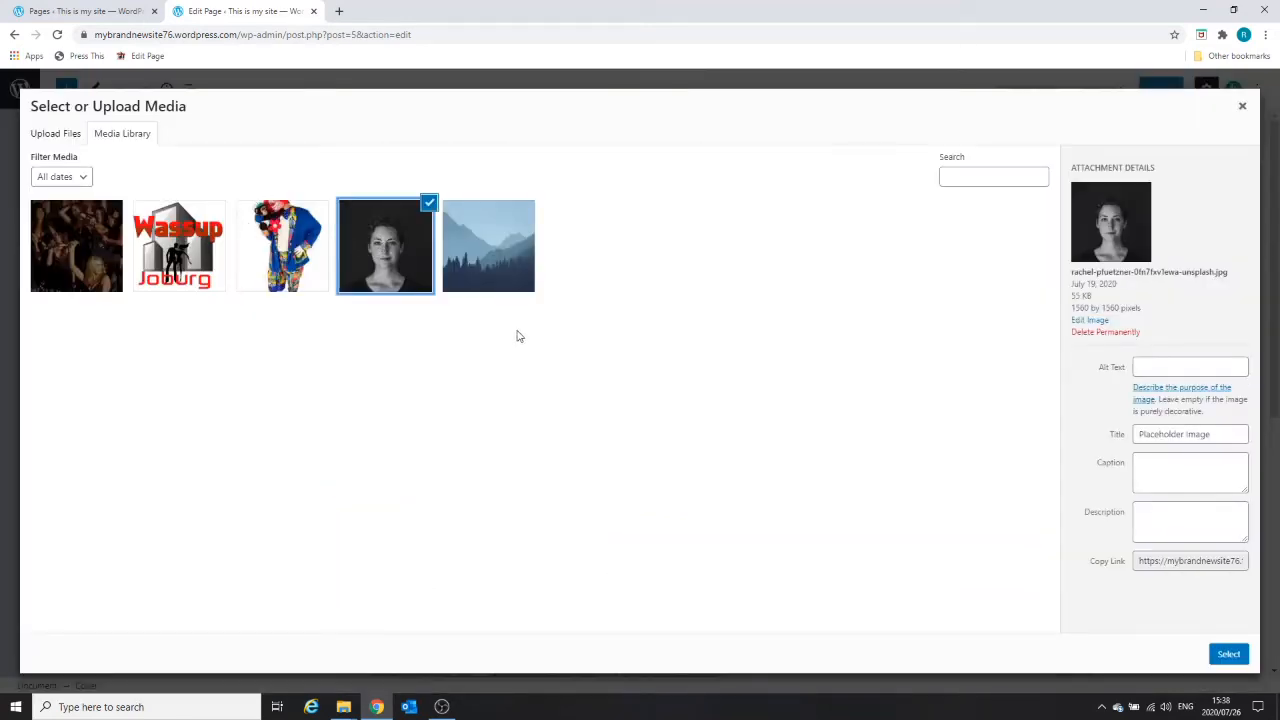
{"action": "left_click", "coordinate": [1229, 654]}
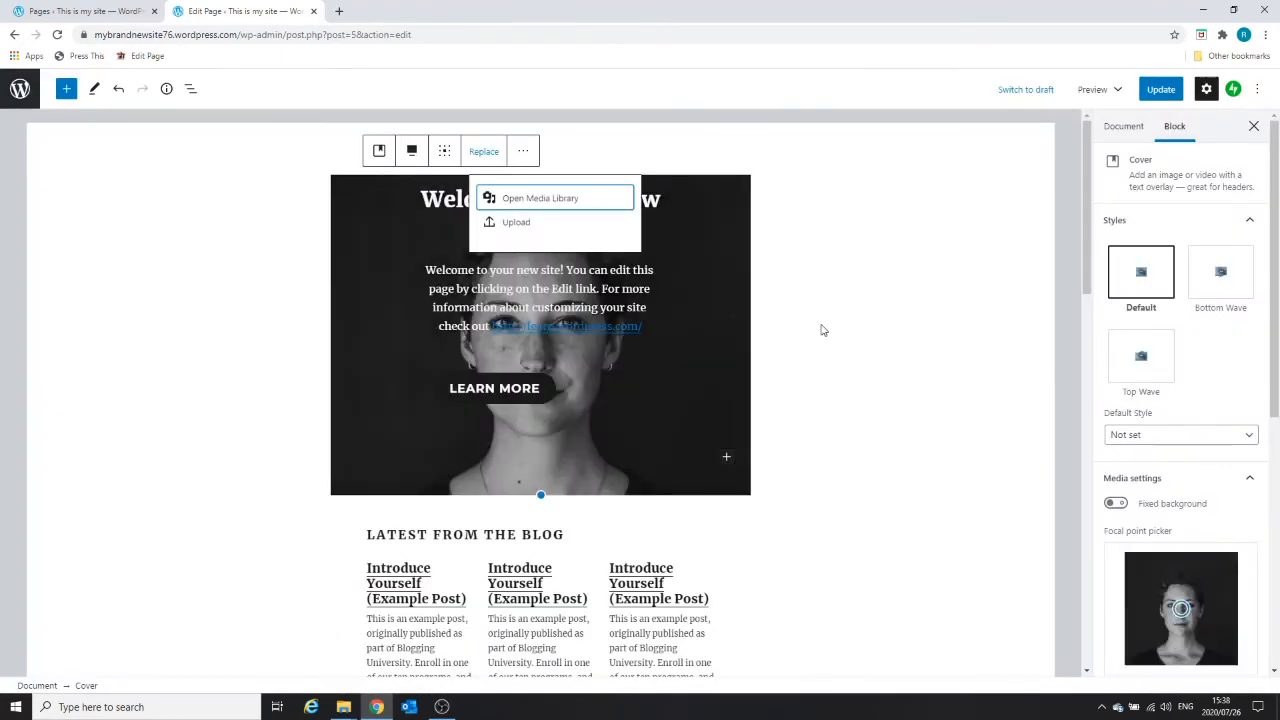
Replace the cover's heading text with "Welcome to the Best"
{"action": "left_click", "coordinate": [718, 388]}
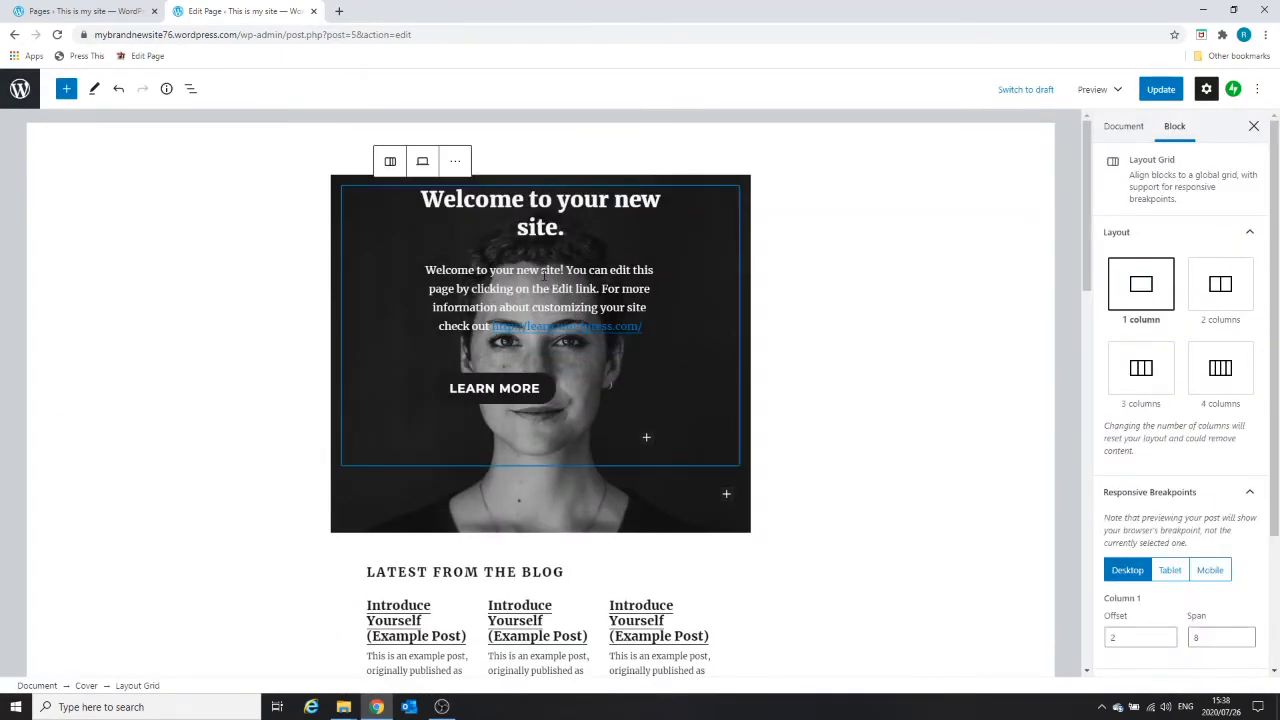
{"action": "left_click_drag", "start_coordinate": [541, 271], "coordinate": [553, 271]}
{"action": "left_click_drag", "start_coordinate": [511, 200], "coordinate": [660, 215]}
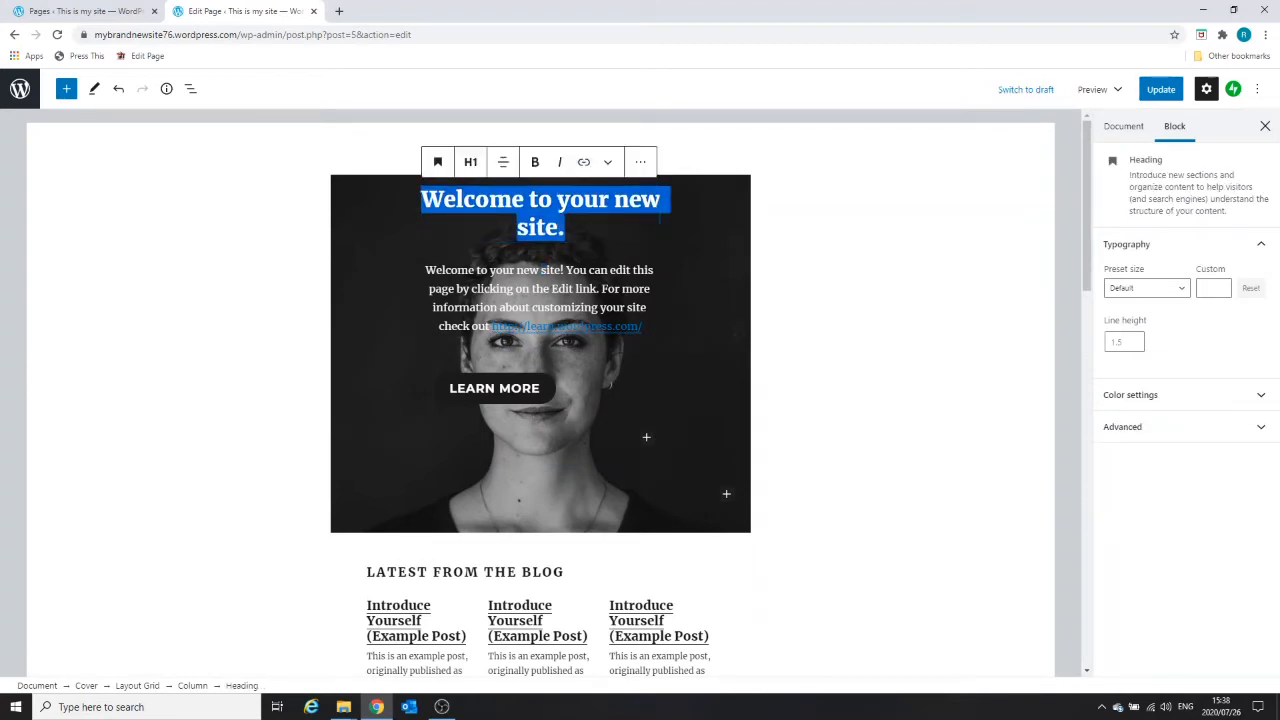
{"action": "type", "text": "Welcome to the Best"}
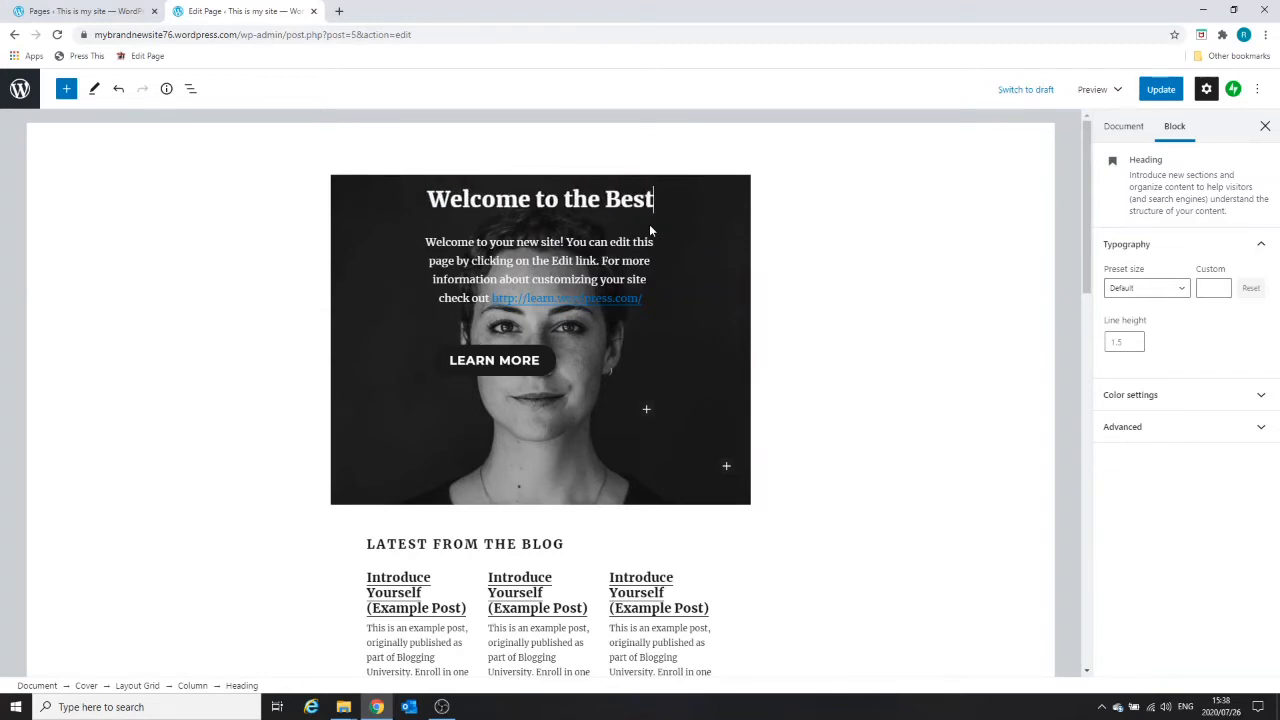
Complete the cover heading with "Blog Ever" and replace the paragraph below it with "This is my blog and you will love it!"
{"action": "type", "text": " Blog Ever"}
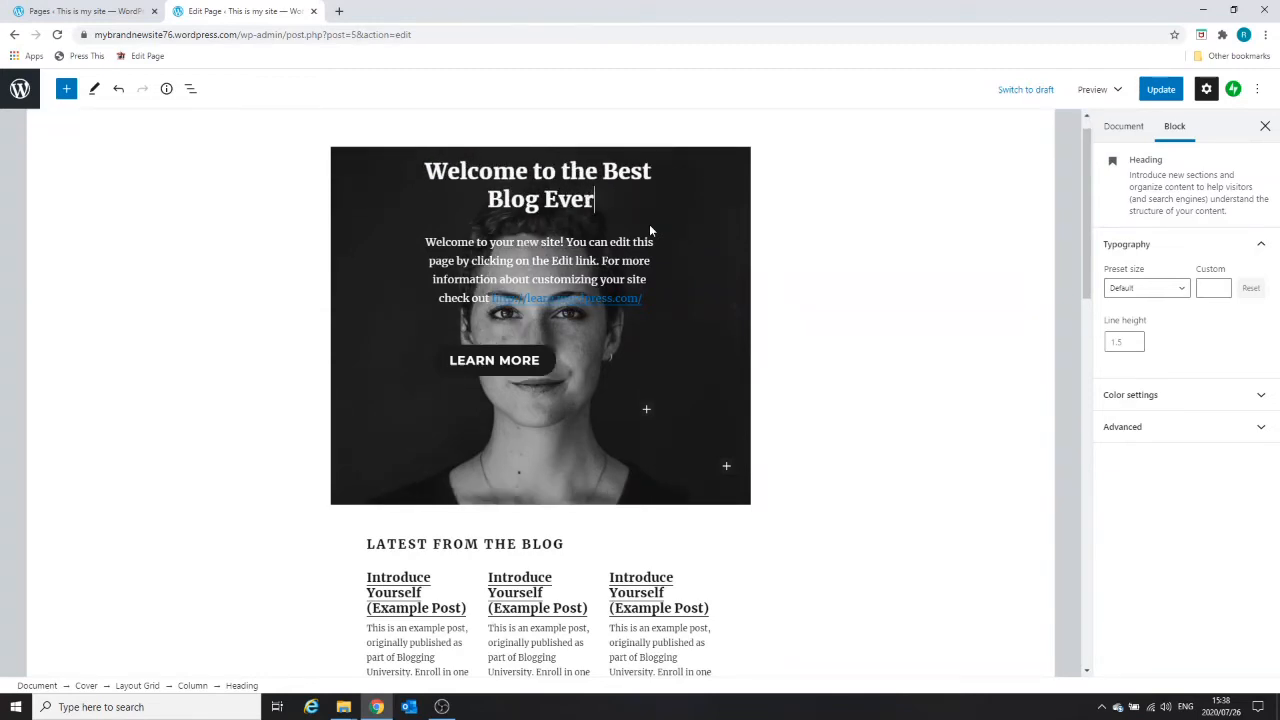
{"action": "left_click_drag", "start_coordinate": [425, 242], "coordinate": [642, 298]}
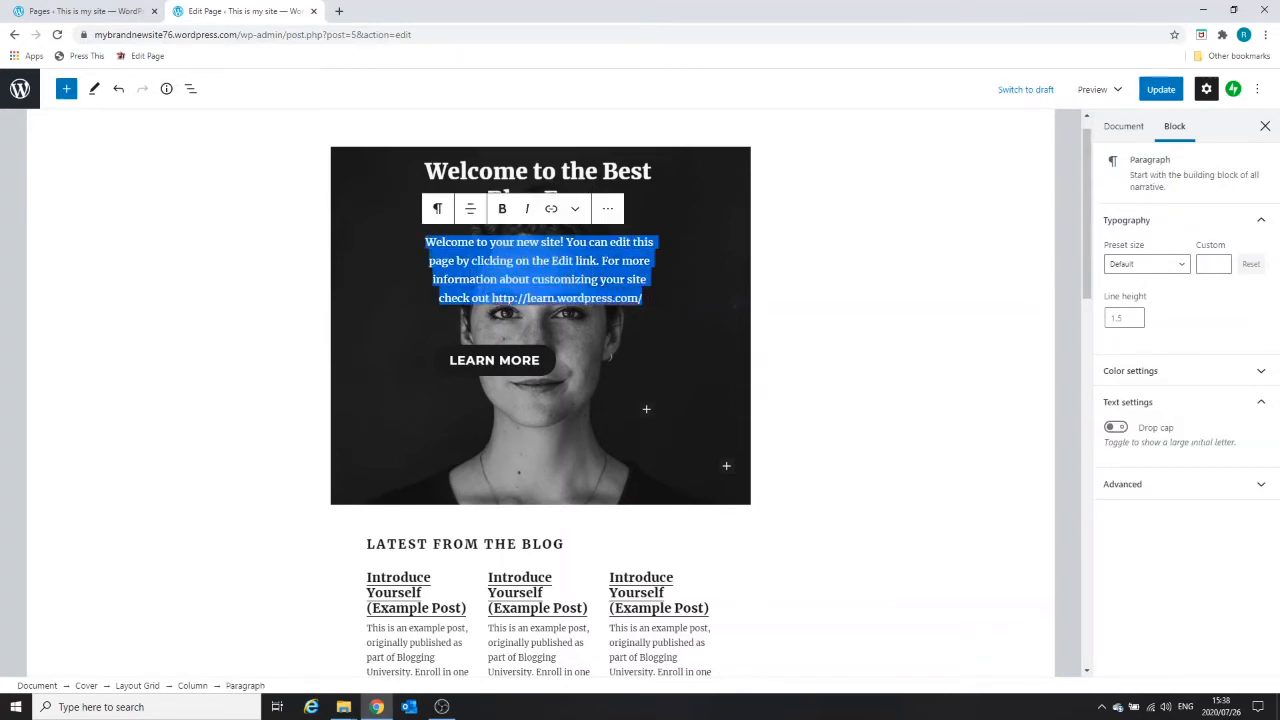
{"action": "type", "text": "This is "}
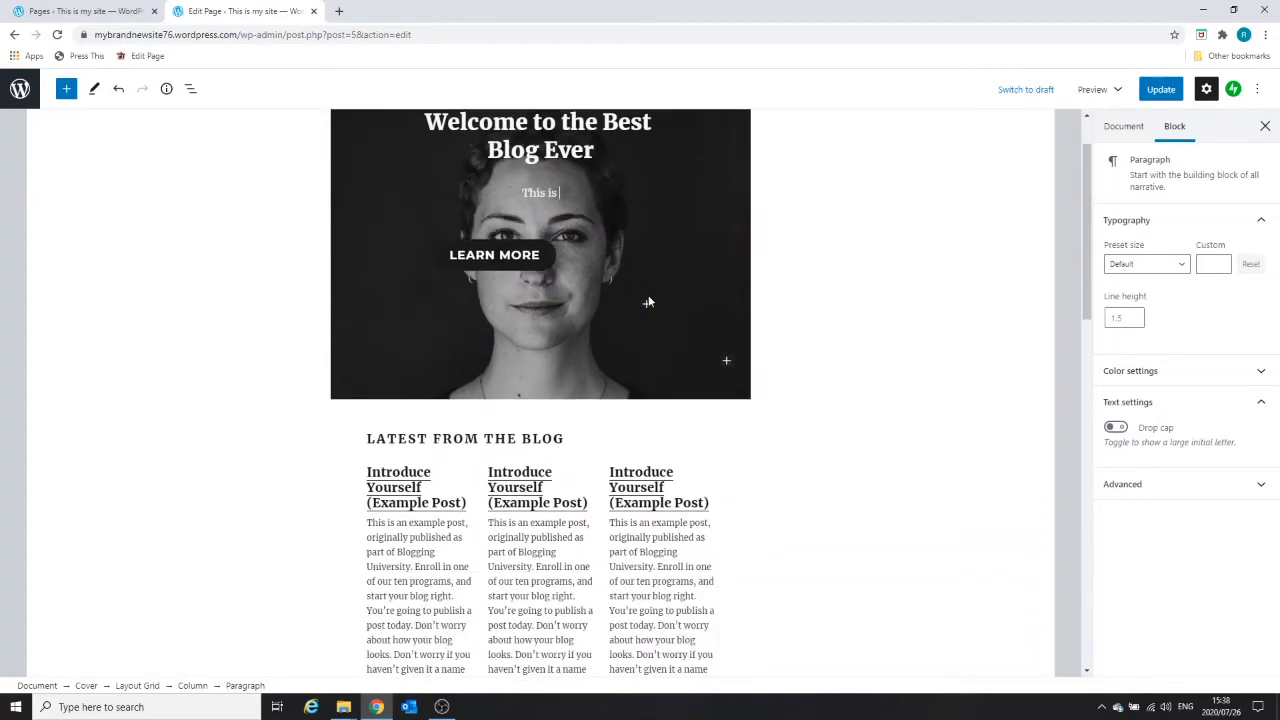
{"action": "type", "text": "my blog and"}
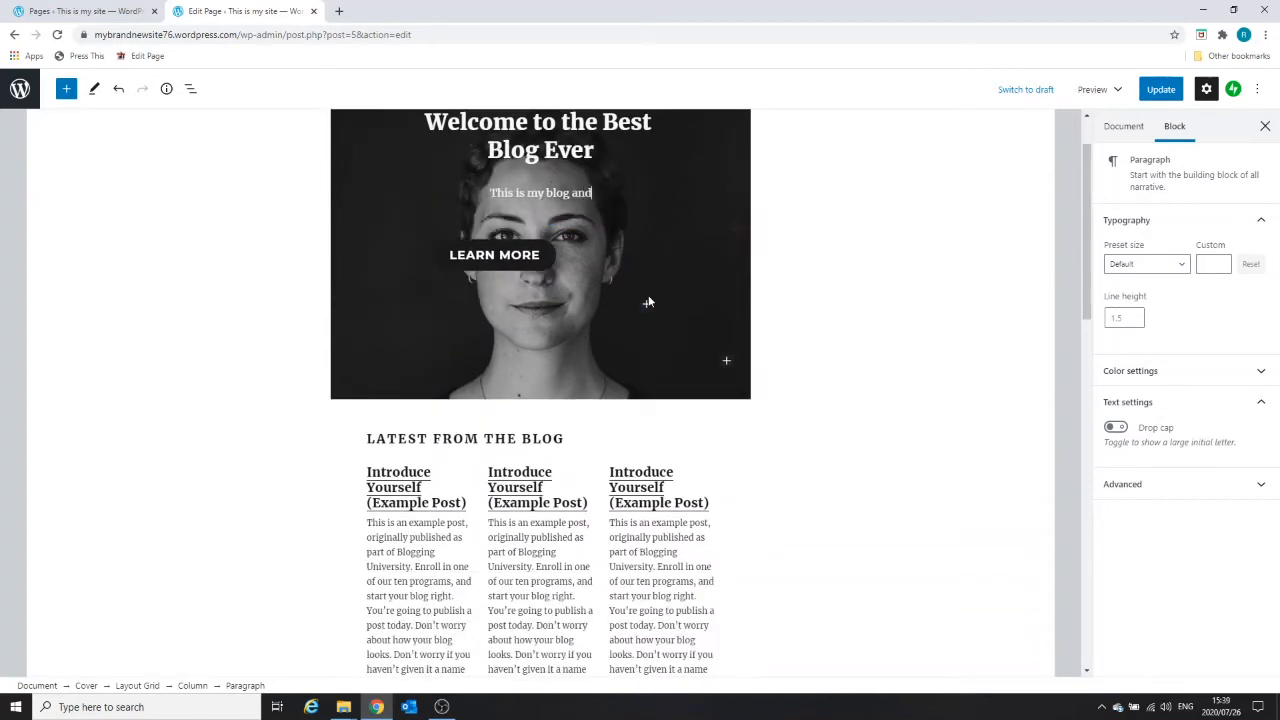
{"action": "type", "text": " you w"}
{"action": "type", "text": "ill"}
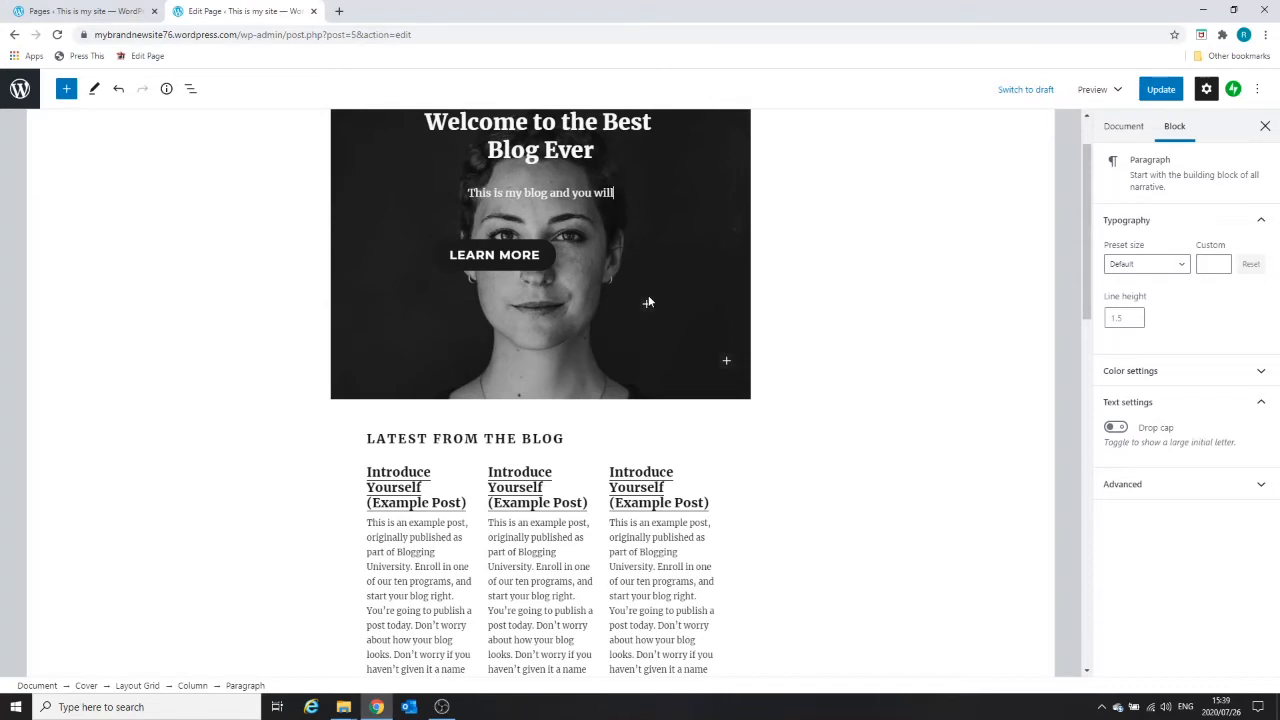
{"action": "type", "text": " love it!"}
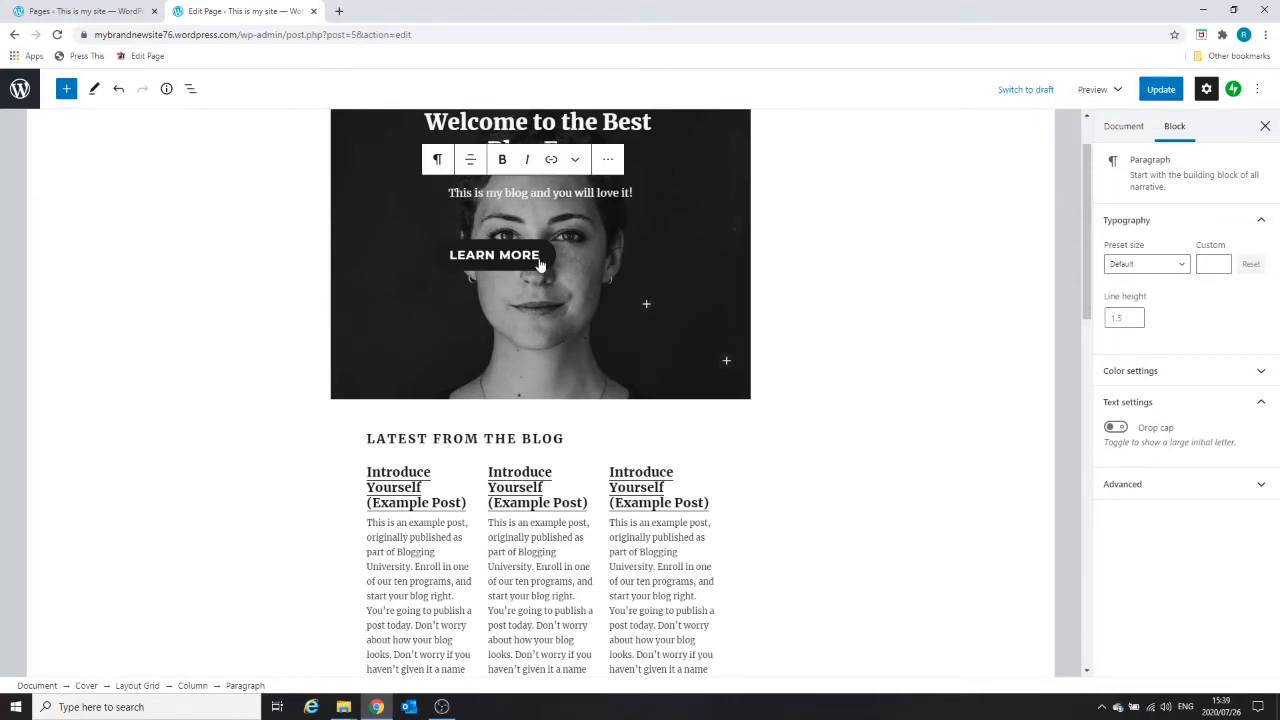
Underline the whole "This is my blog and you will love it!" paragraph in the cover block
{"action": "left_click", "coordinate": [547, 268]}
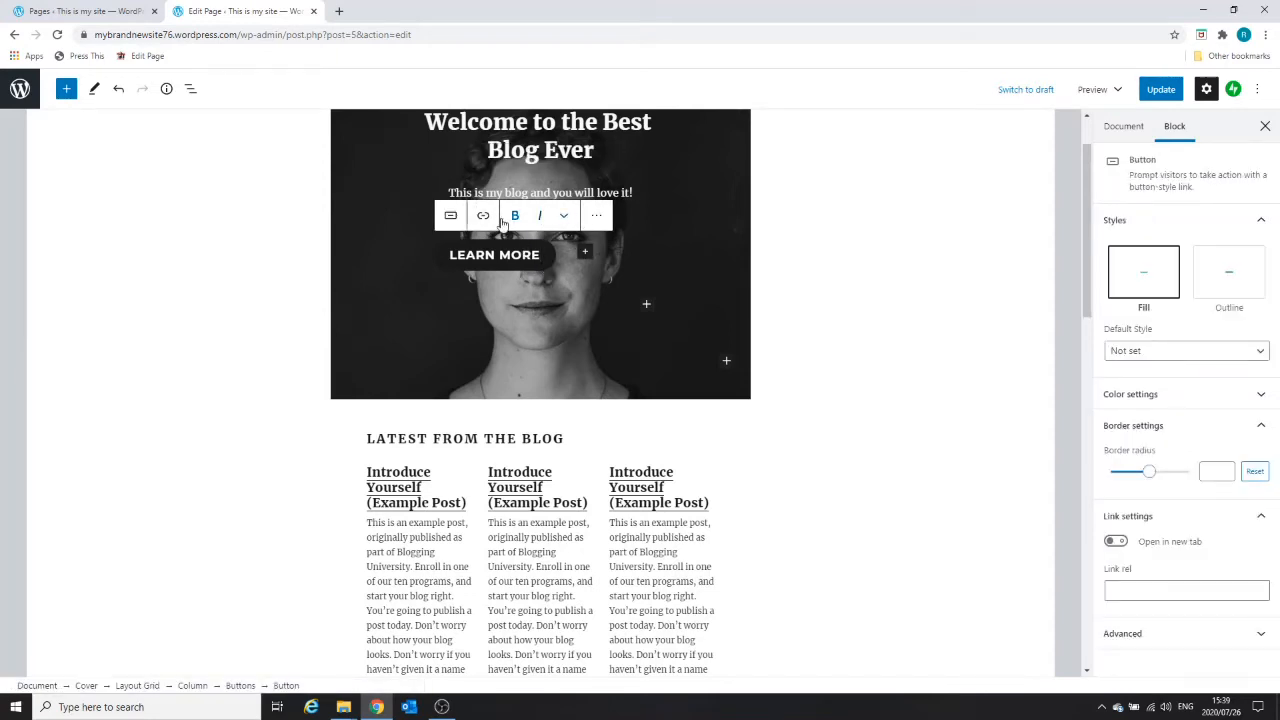
{"action": "left_click", "coordinate": [628, 194]}
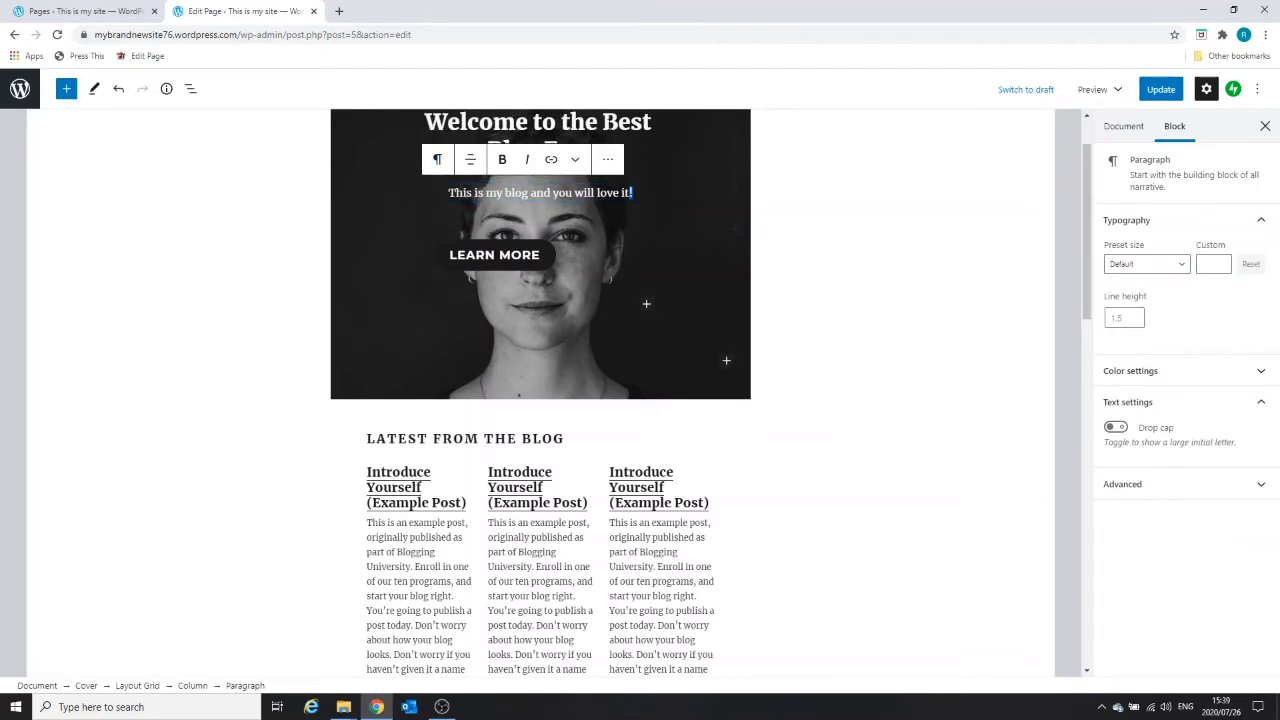
{"action": "left_click", "coordinate": [609, 130]}
{"action": "left_click_drag", "start_coordinate": [510, 152], "coordinate": [584, 152]}
{"action": "left_click_drag", "start_coordinate": [553, 192], "coordinate": [448, 192]}
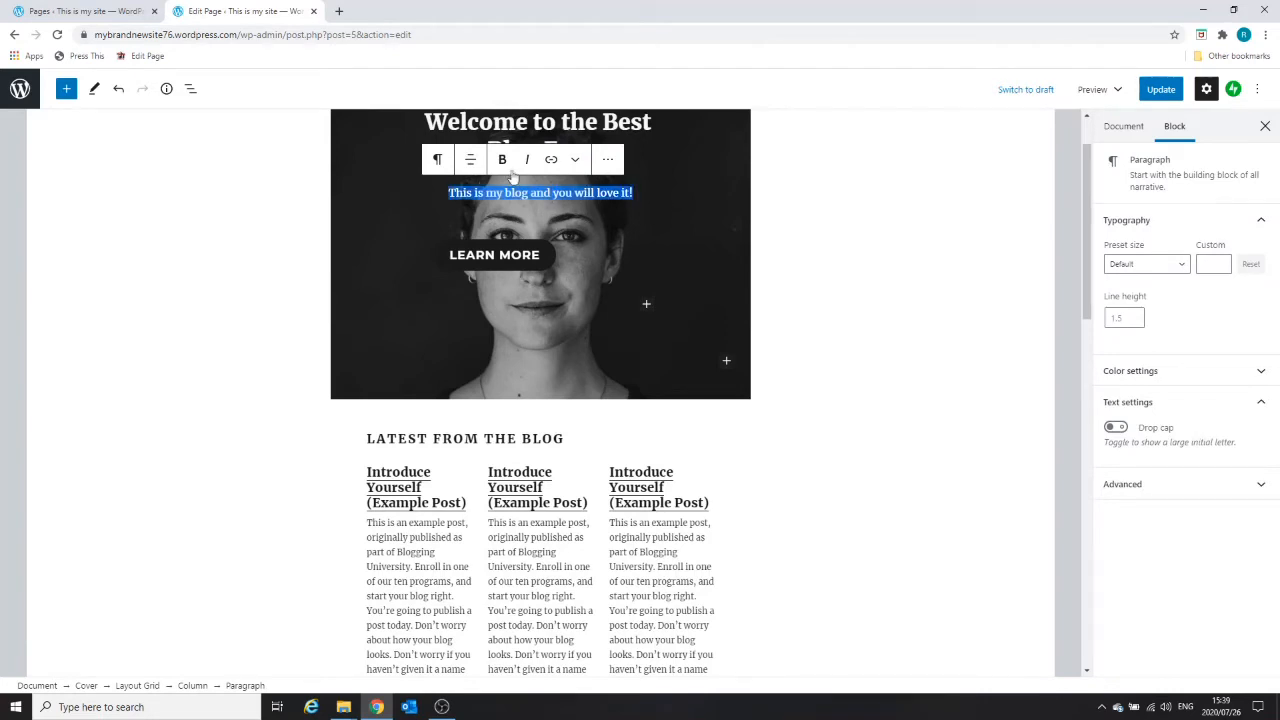
{"action": "left_click", "coordinate": [575, 159]}
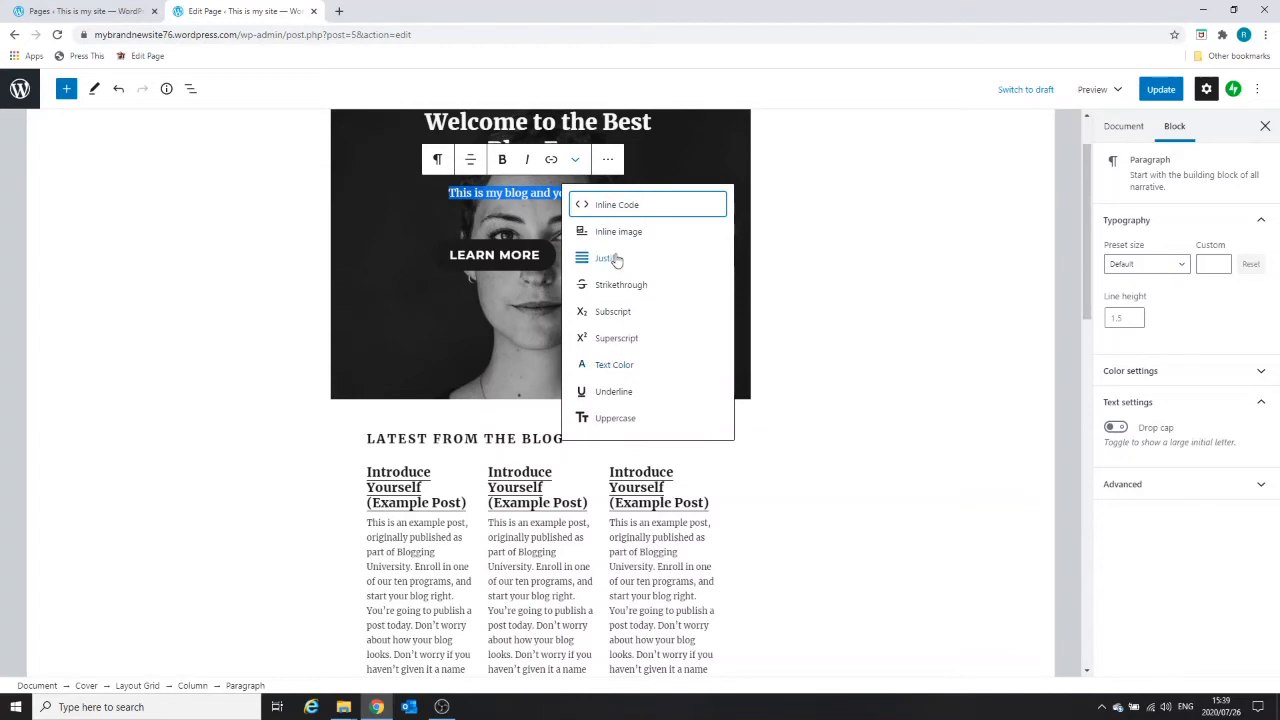
{"action": "left_click", "coordinate": [612, 392]}
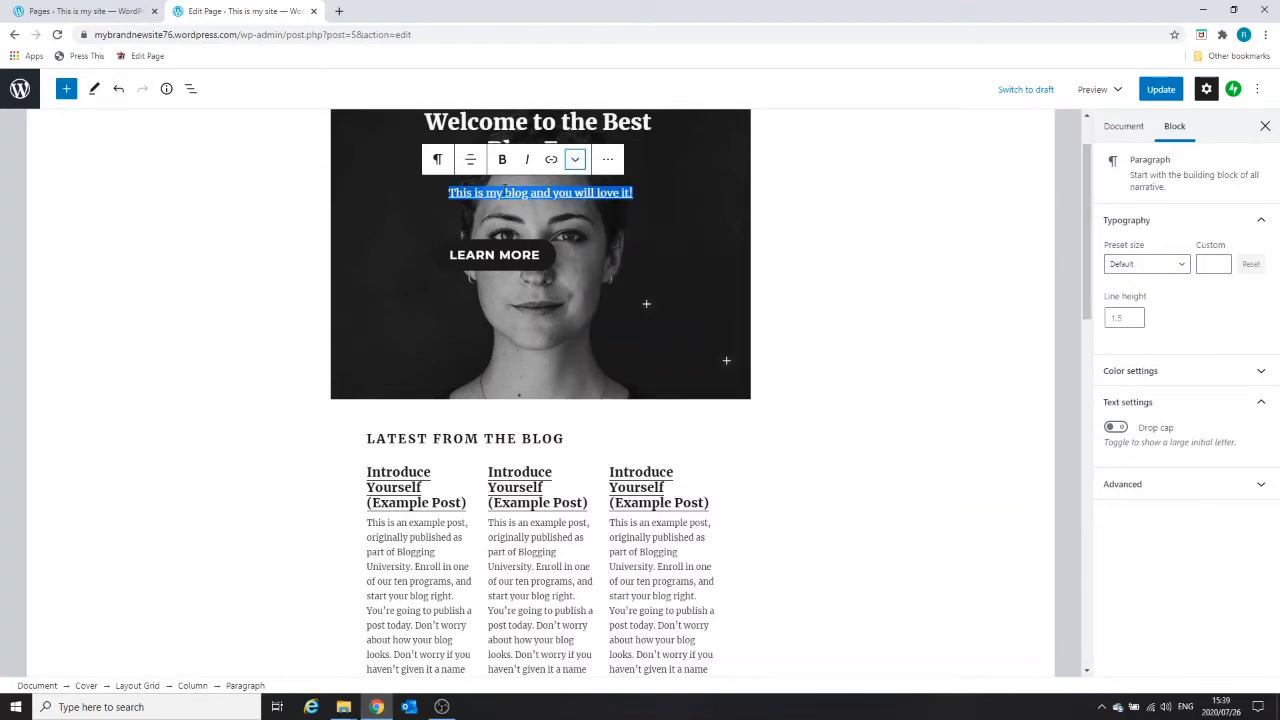
{"action": "left_click", "coordinate": [534, 236]}
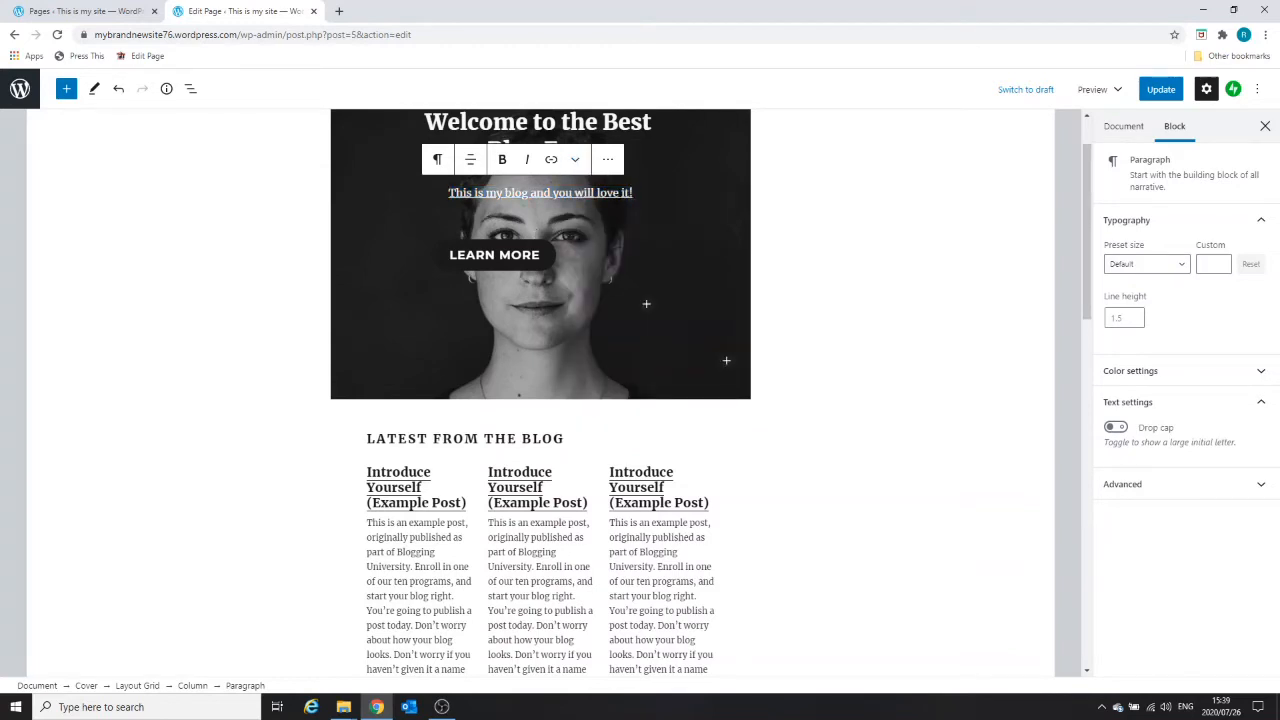
Try left and right text alignment on the cover paragraph and set it back to centered
{"action": "left_click", "coordinate": [470, 161]}
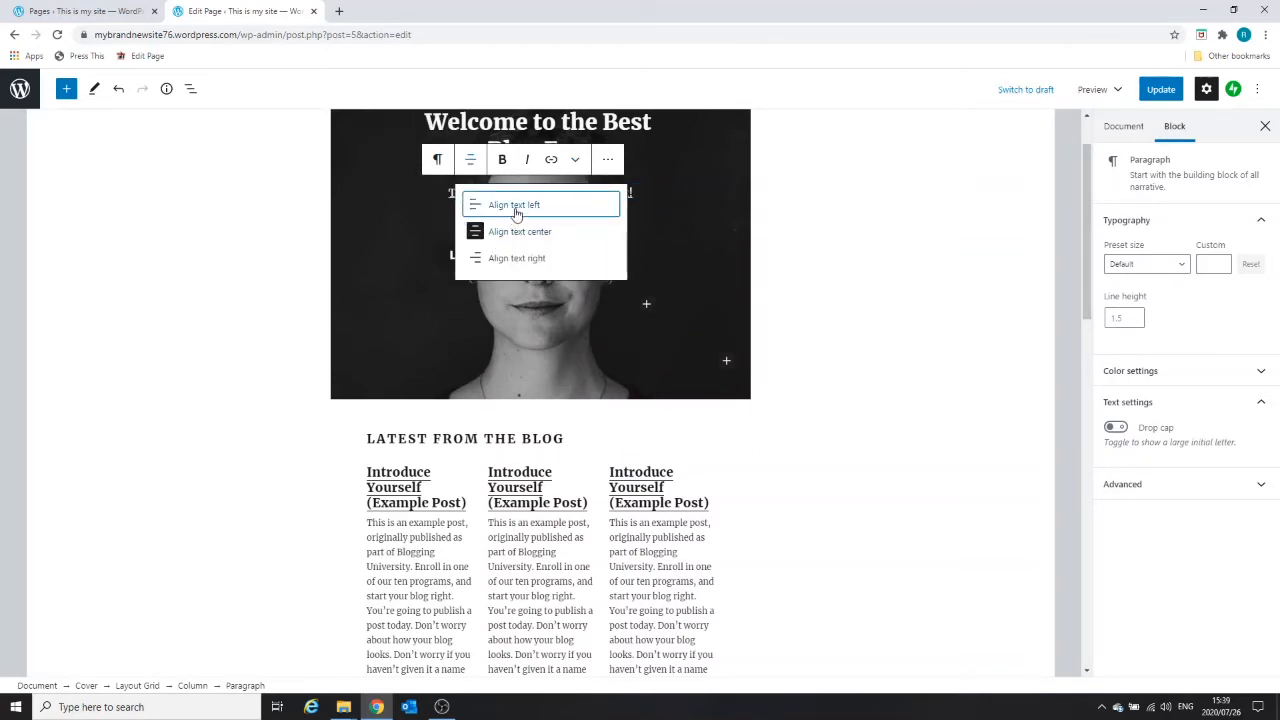
{"action": "left_click", "coordinate": [480, 207]}
{"action": "left_click", "coordinate": [470, 161]}
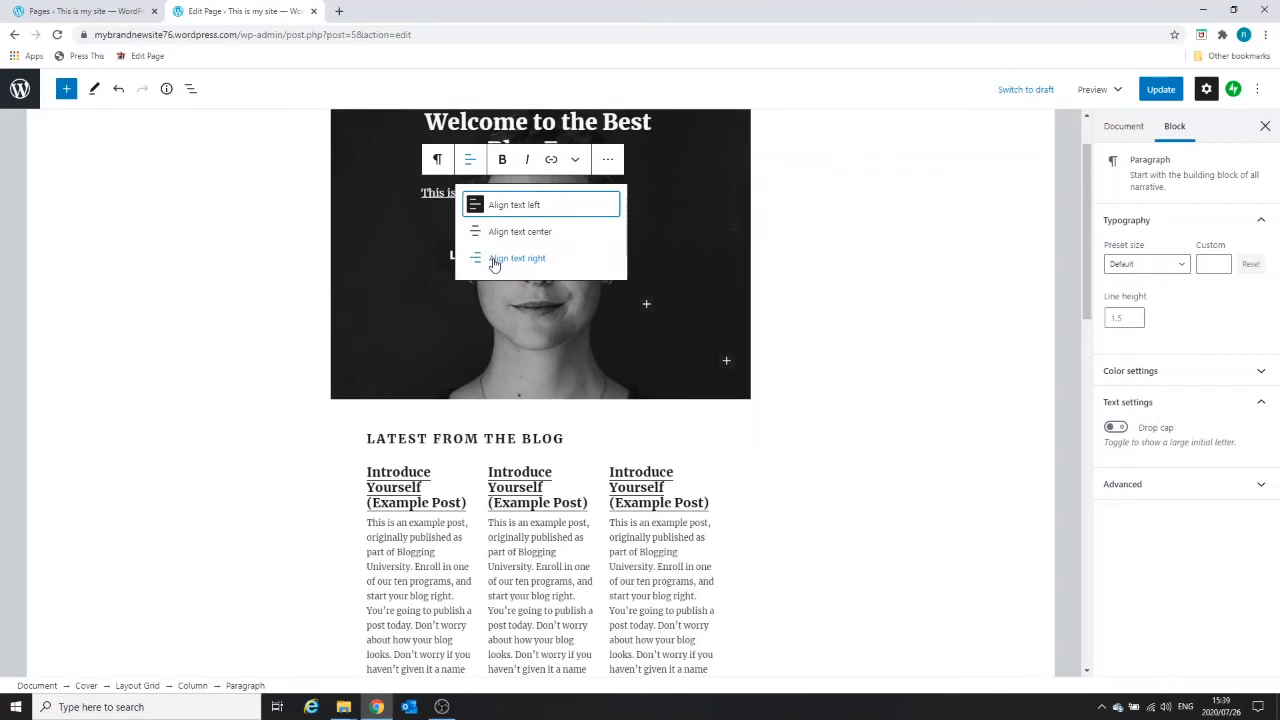
{"action": "left_click", "coordinate": [491, 259]}
{"action": "left_click", "coordinate": [474, 164]}
{"action": "left_click", "coordinate": [488, 234]}
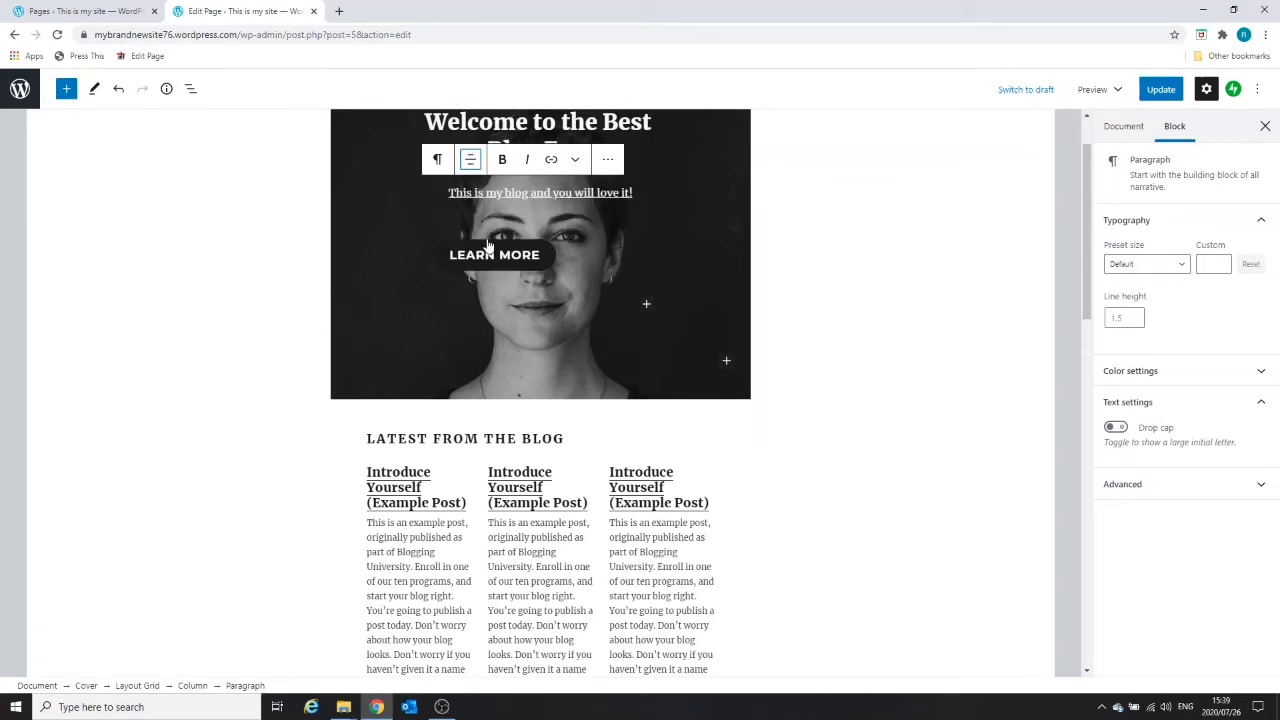
Transform the underlined cover paragraph into a heading and try levels H6 and H1 on it
{"action": "left_click", "coordinate": [438, 162]}
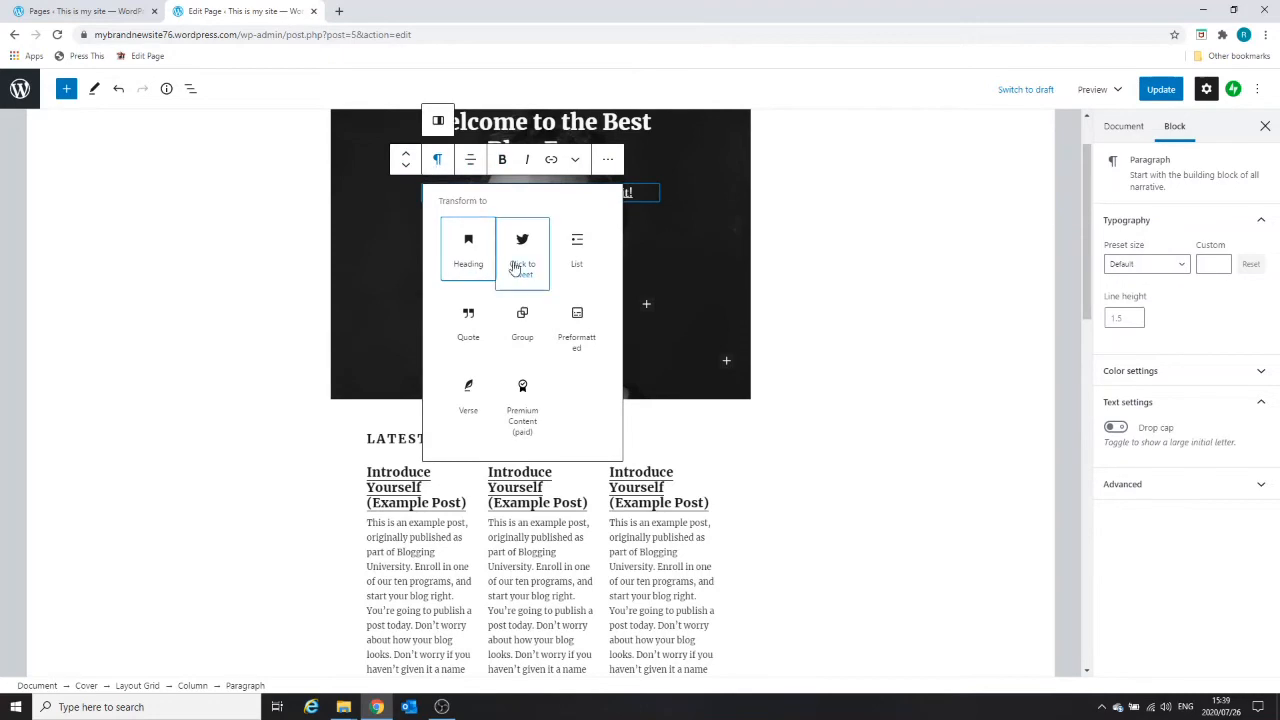
{"action": "left_click", "coordinate": [468, 252]}
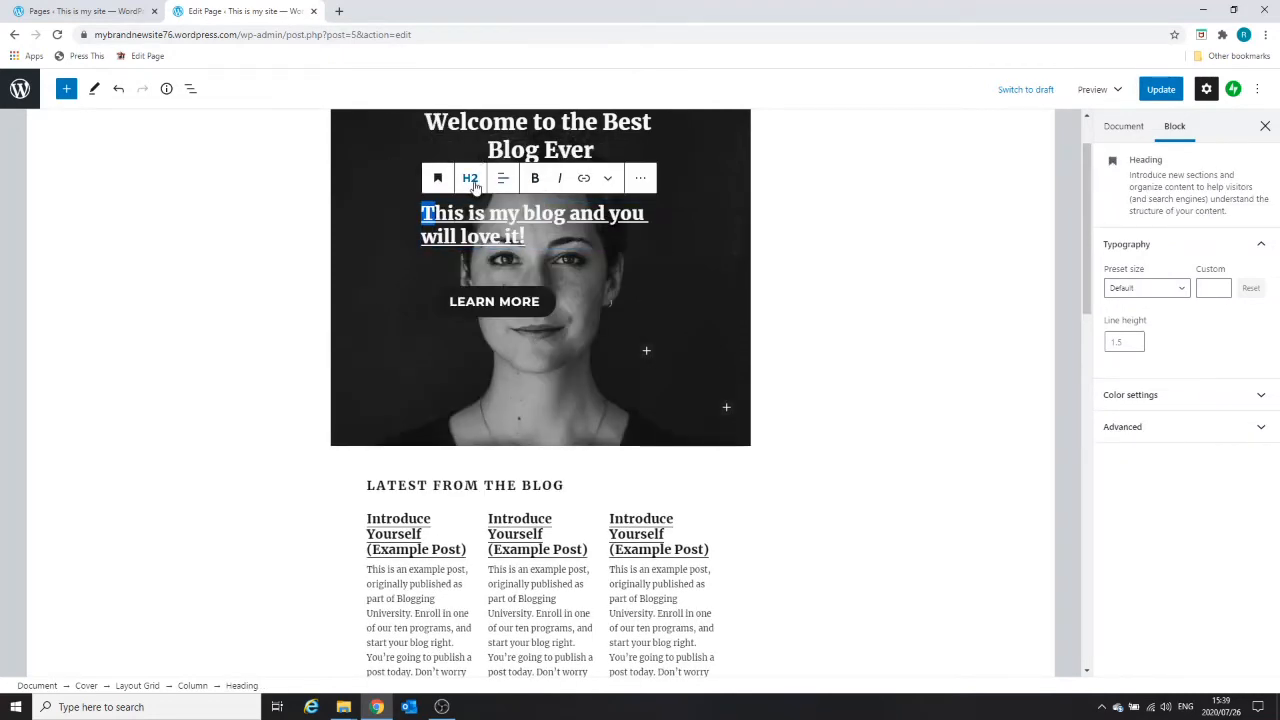
{"action": "left_click", "coordinate": [472, 180]}
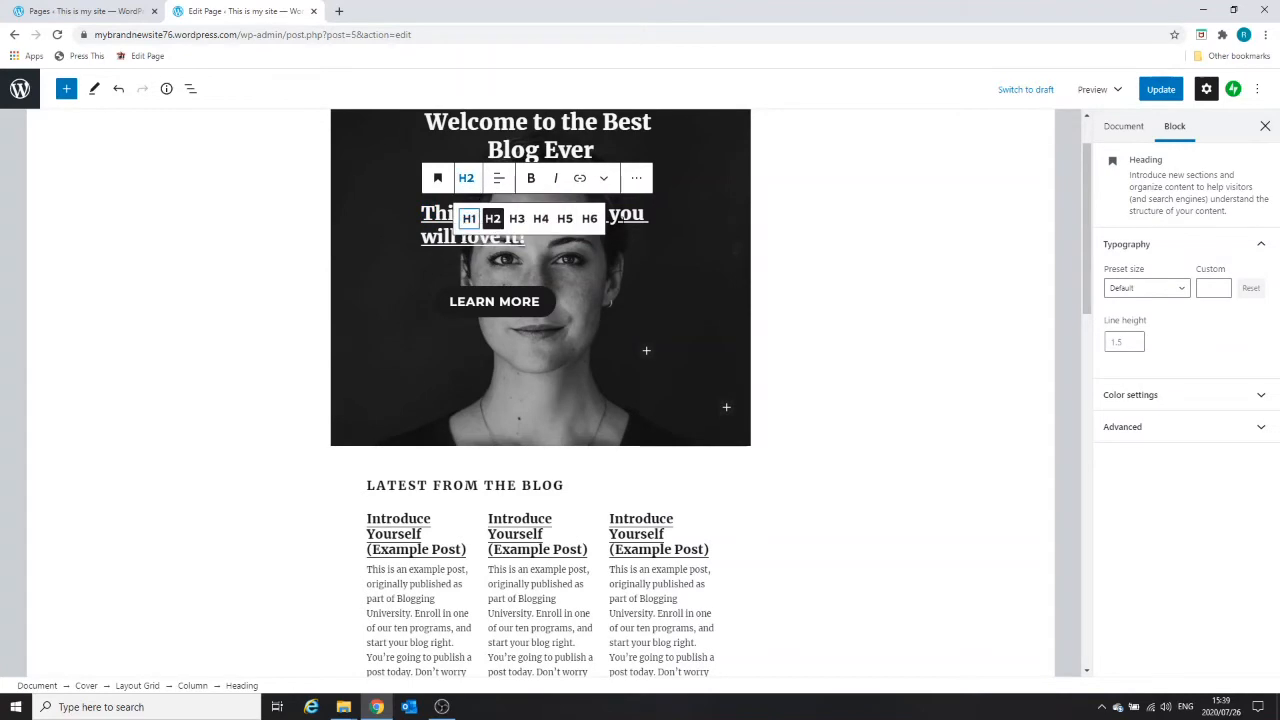
{"action": "left_click", "coordinate": [589, 218]}
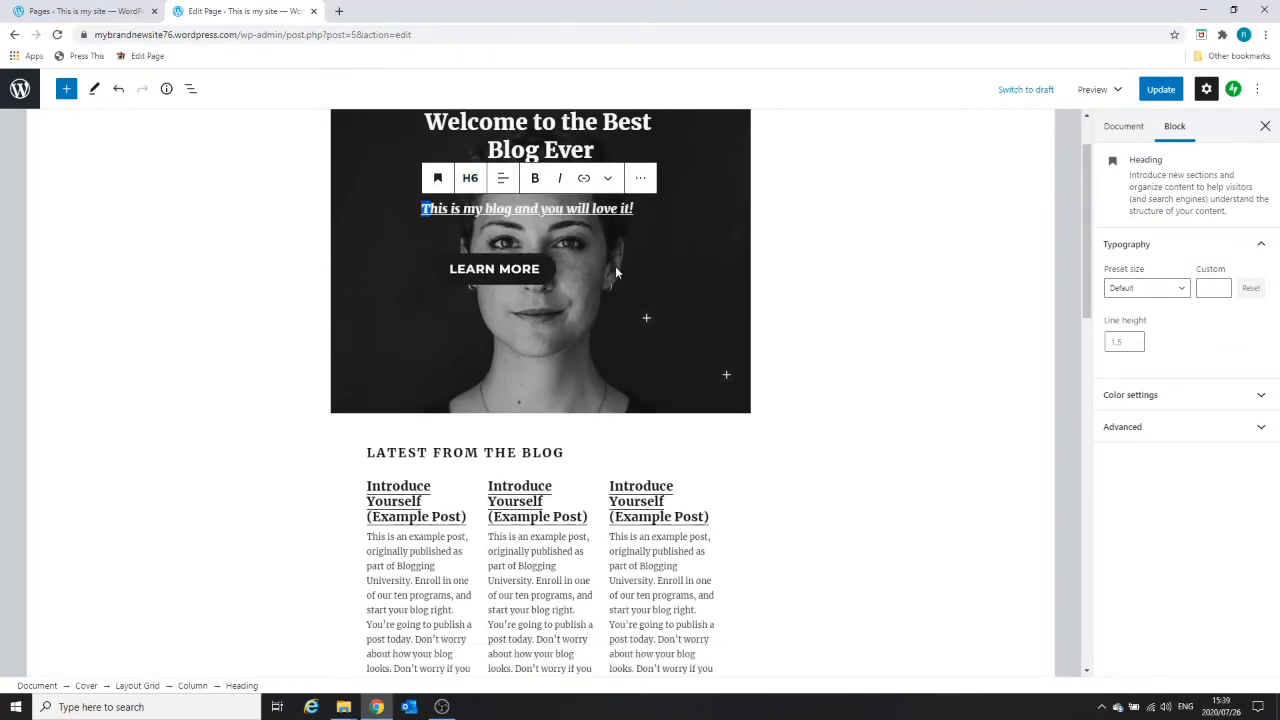
{"action": "left_click", "coordinate": [483, 186]}
{"action": "left_click", "coordinate": [466, 214]}
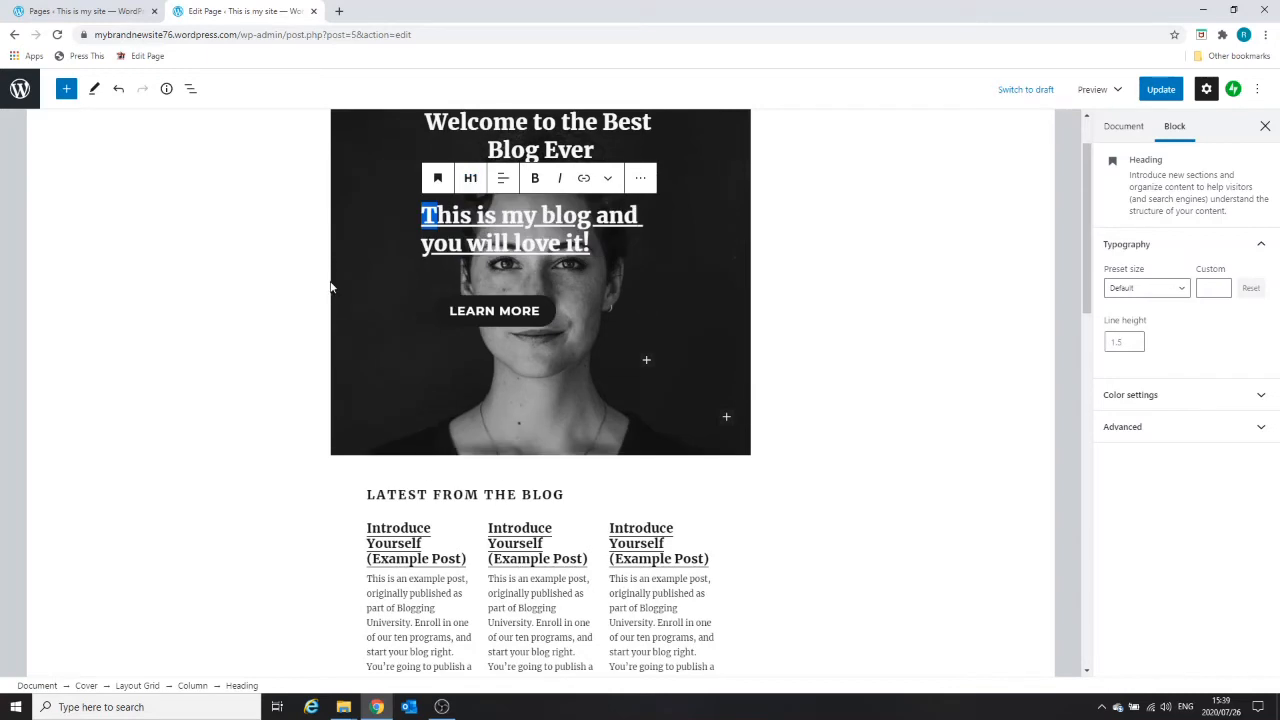
Turn the underlined heading back into a paragraph and center-align its text
{"action": "left_click", "coordinate": [437, 178]}
{"action": "left_click", "coordinate": [462, 265]}
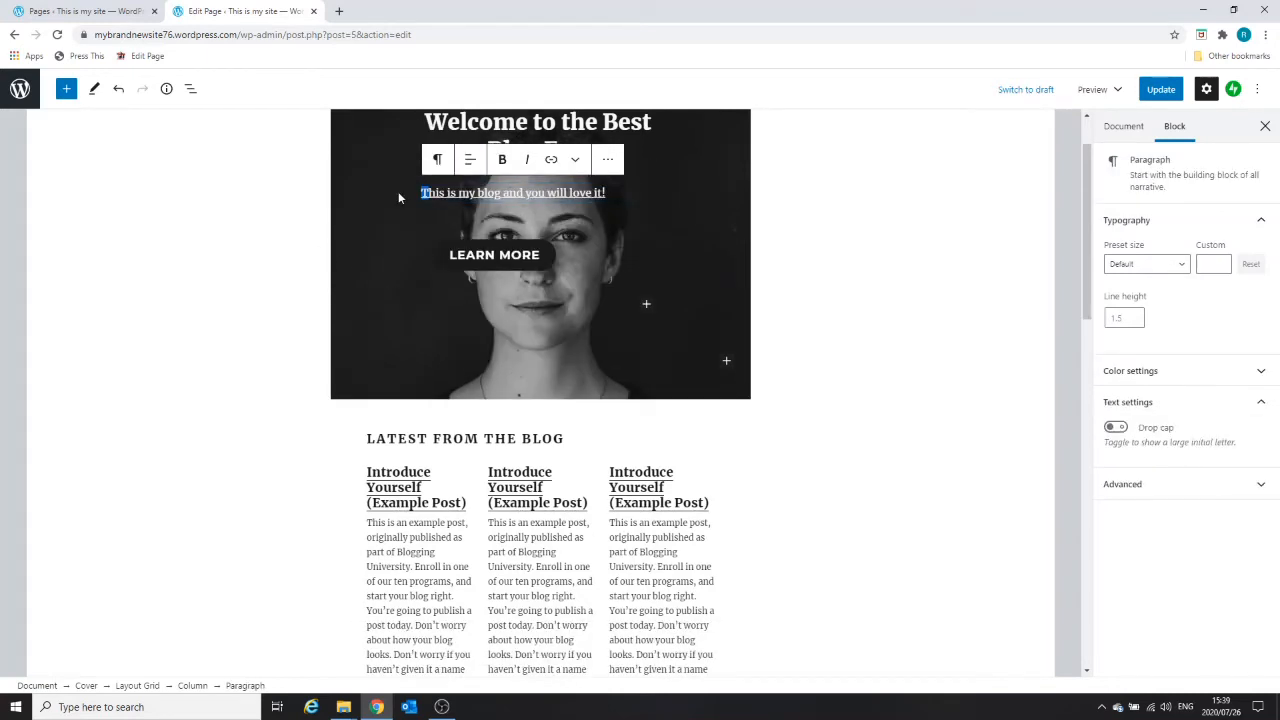
{"action": "left_click_drag", "start_coordinate": [606, 193], "coordinate": [415, 198]}
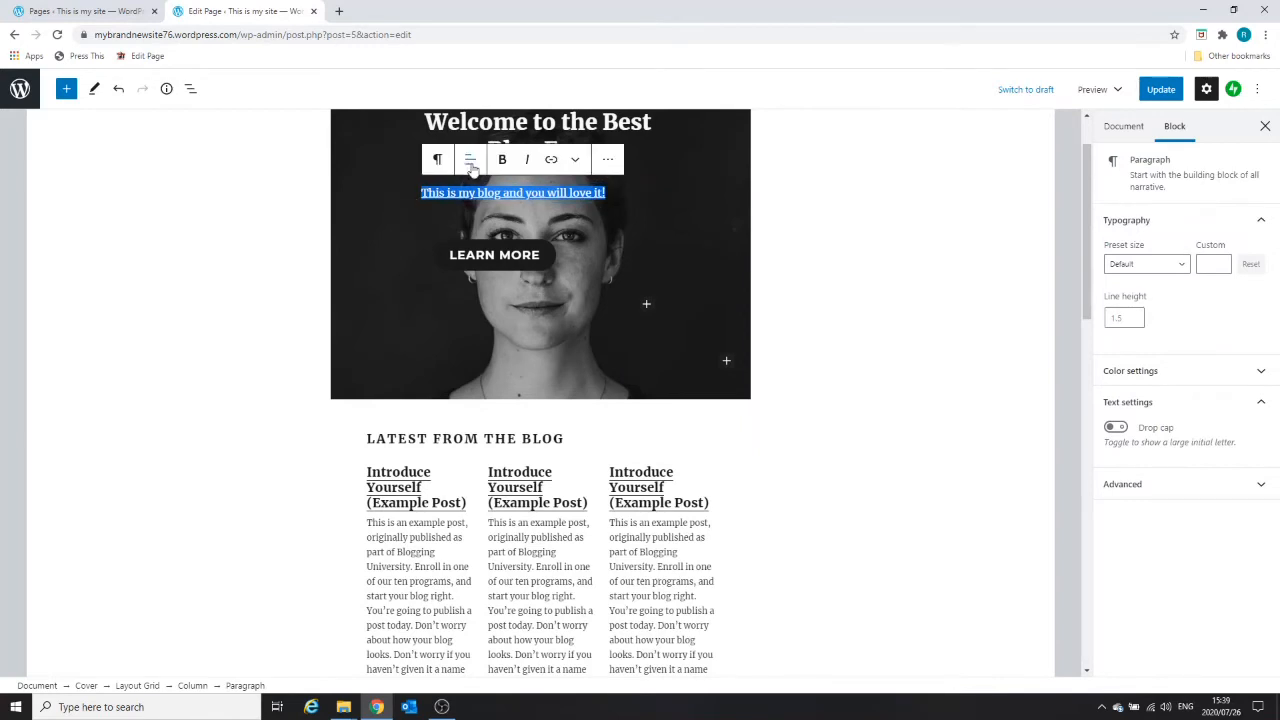
{"action": "left_click", "coordinate": [474, 168]}
{"action": "left_click", "coordinate": [502, 232]}
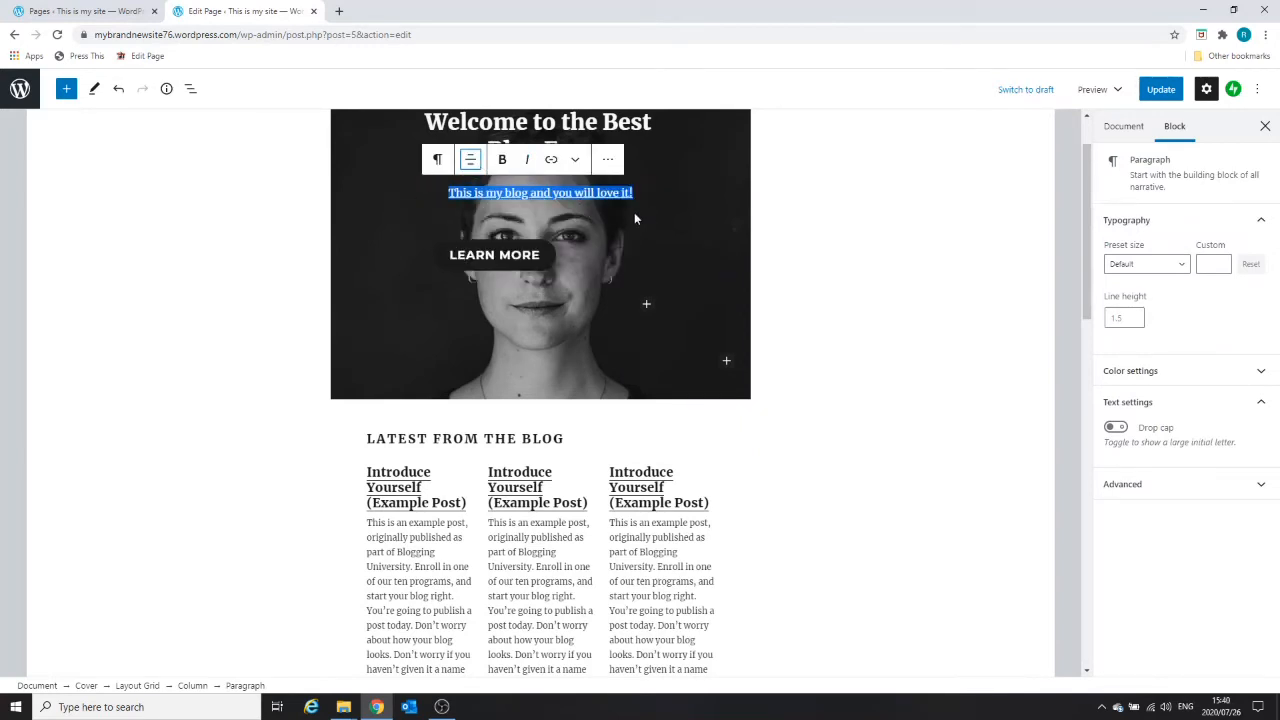
{"action": "left_click", "coordinate": [546, 265]}
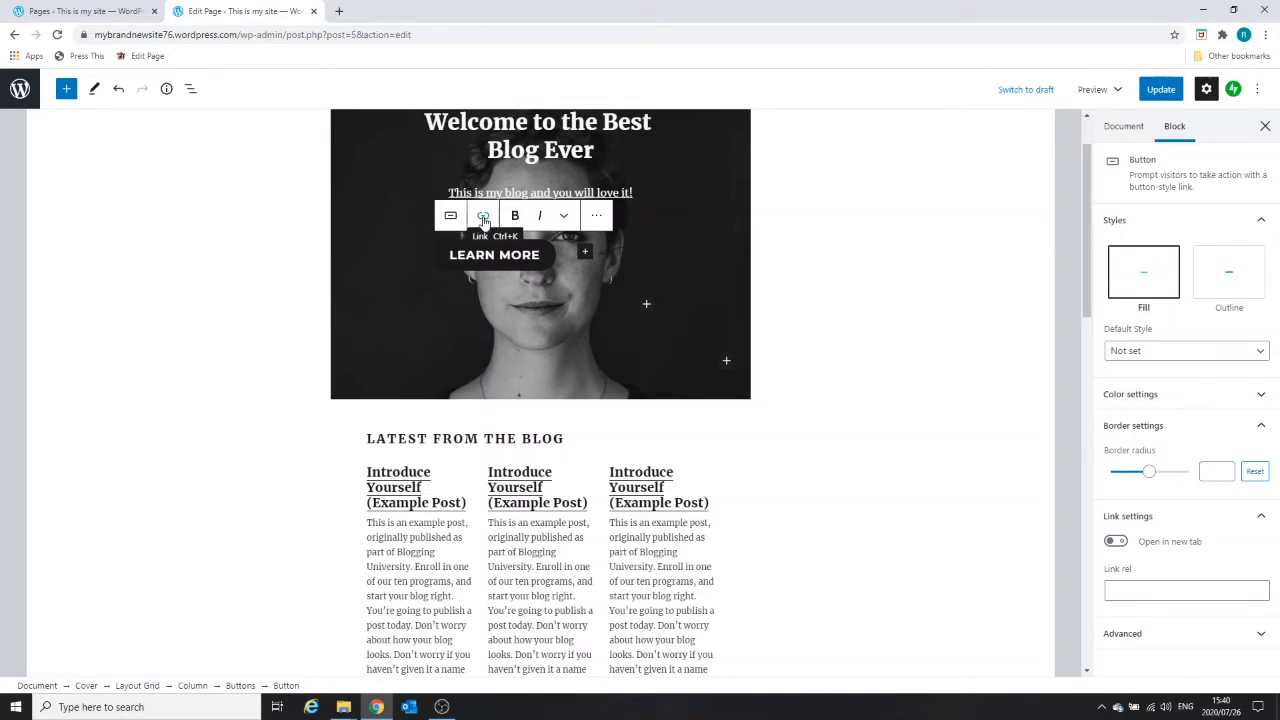
{"action": "left_click", "coordinate": [483, 217]}
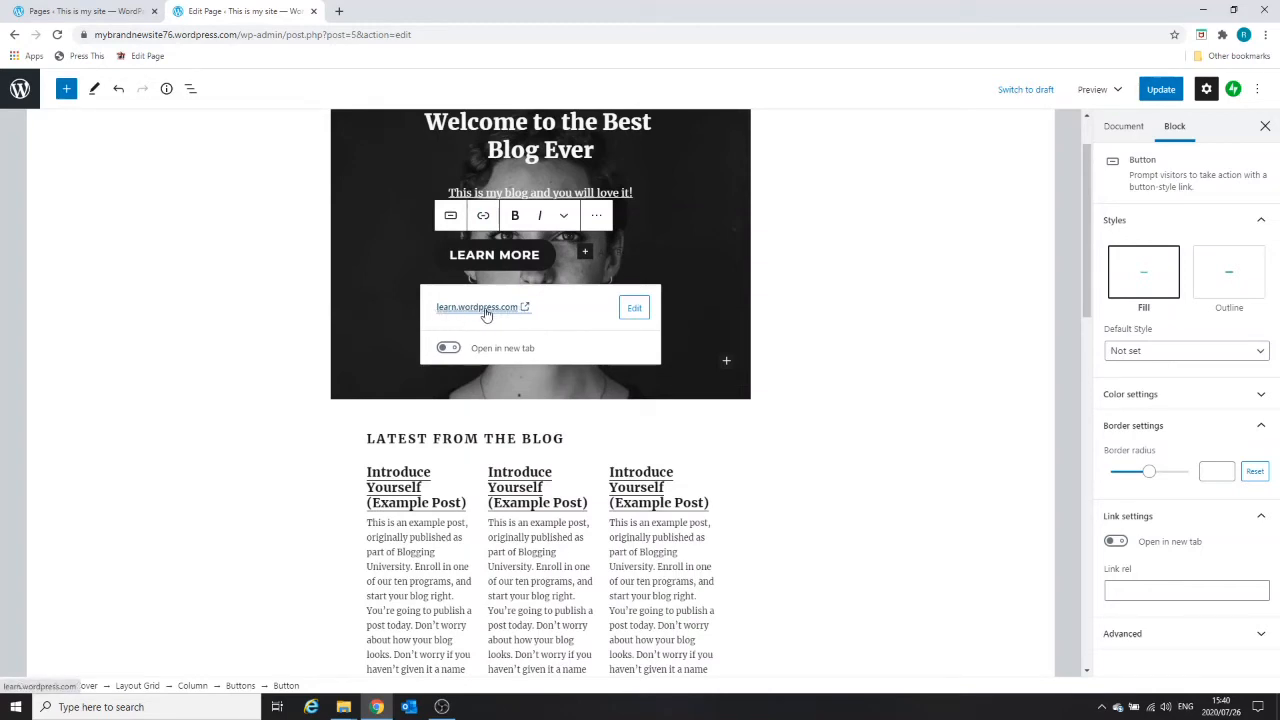
{"action": "left_click", "coordinate": [634, 308]}
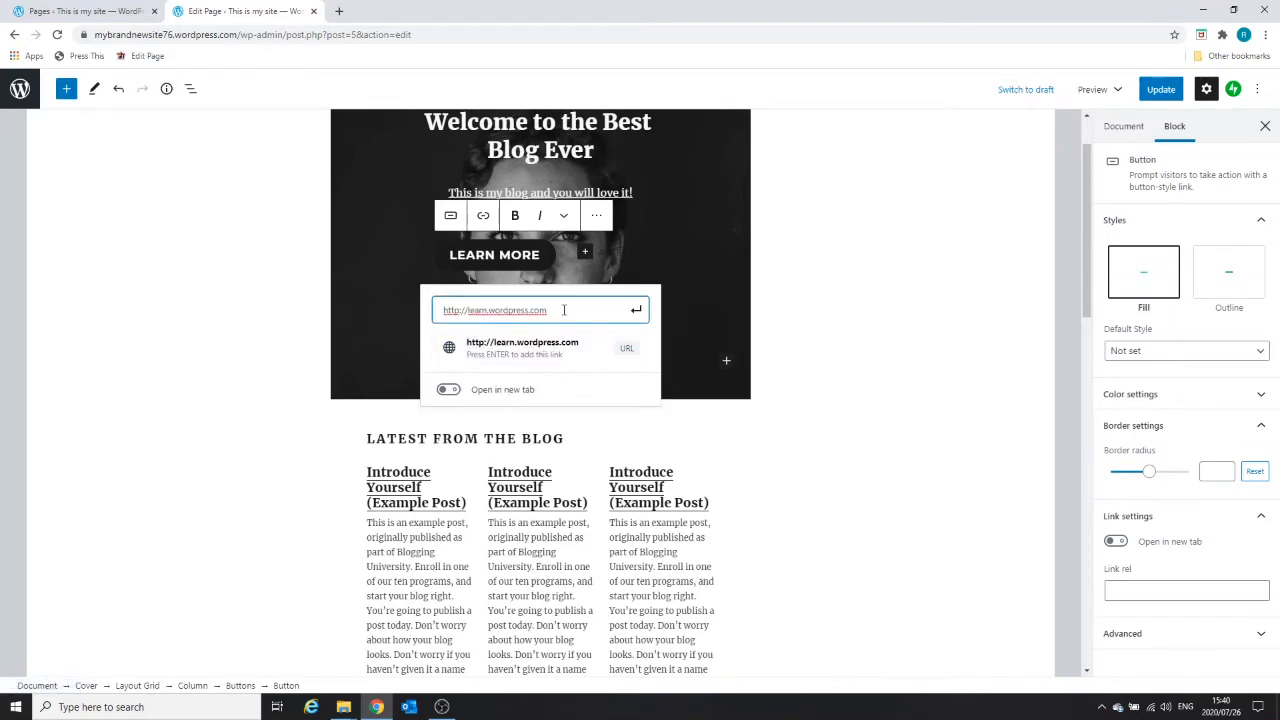
{"action": "left_click_drag", "start_coordinate": [562, 313], "coordinate": [392, 314]}
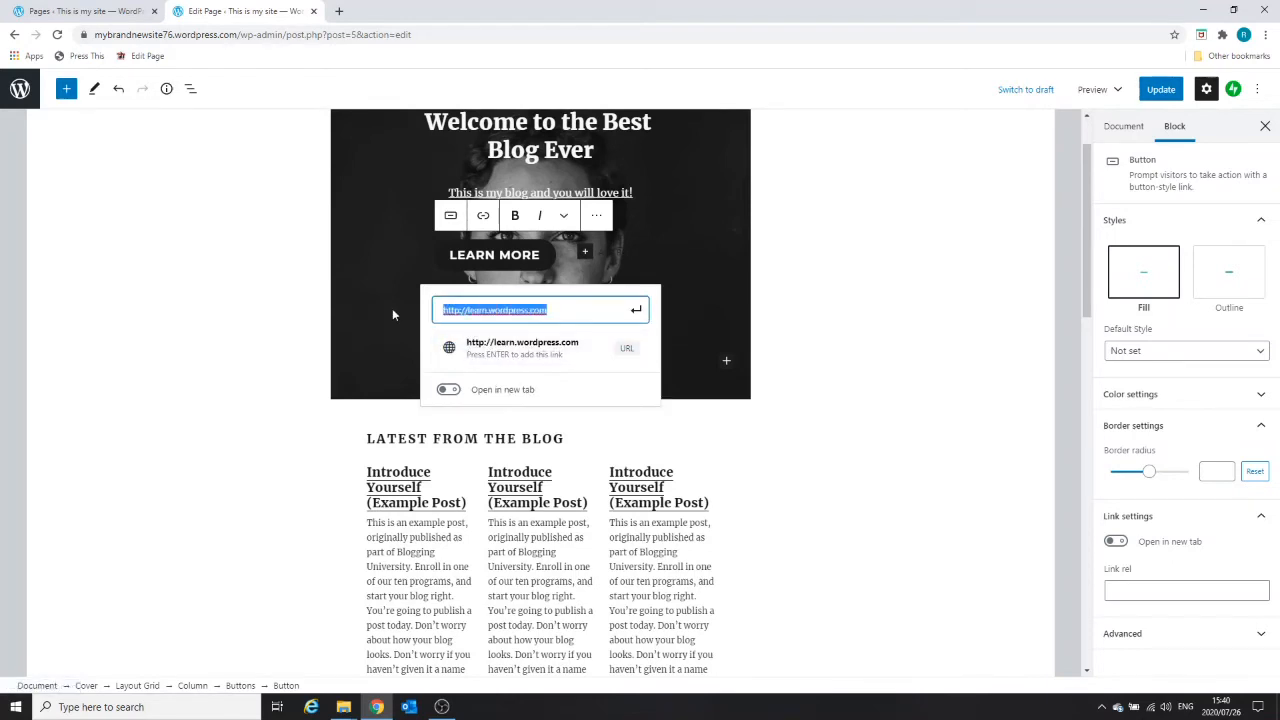
{"action": "type", "text": "http"}
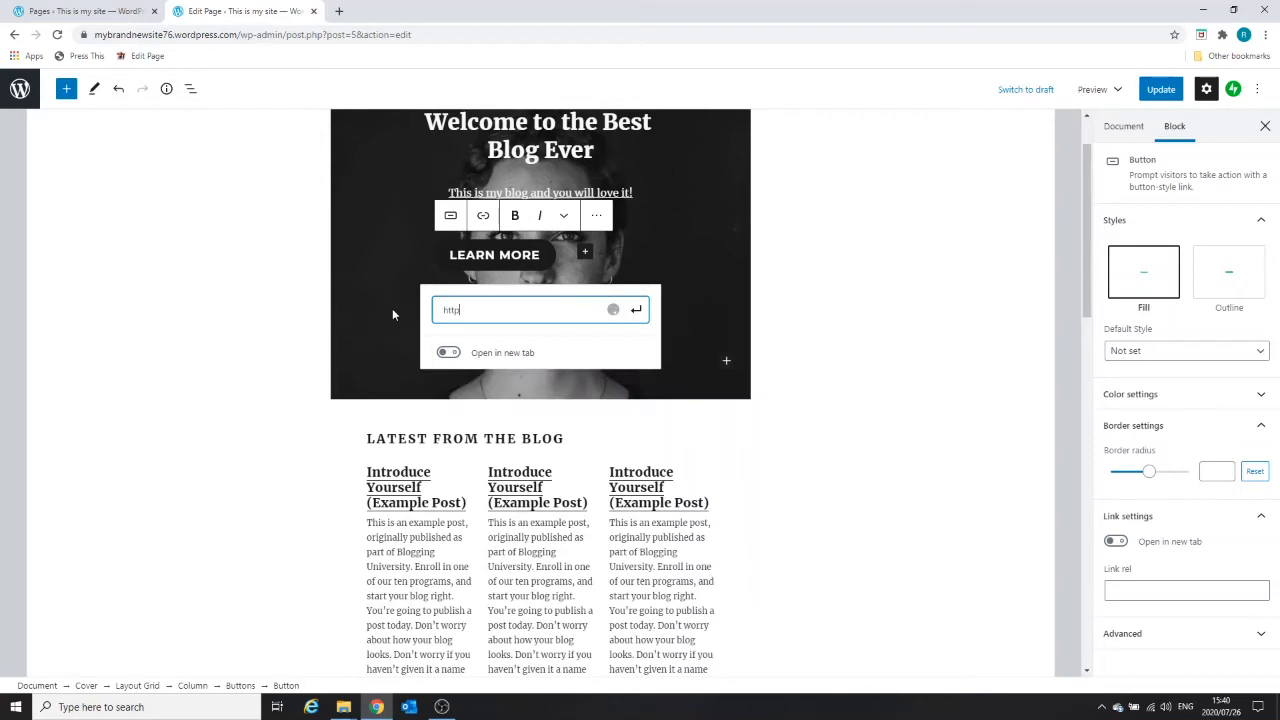
{"action": "type", "text": "s://was"}
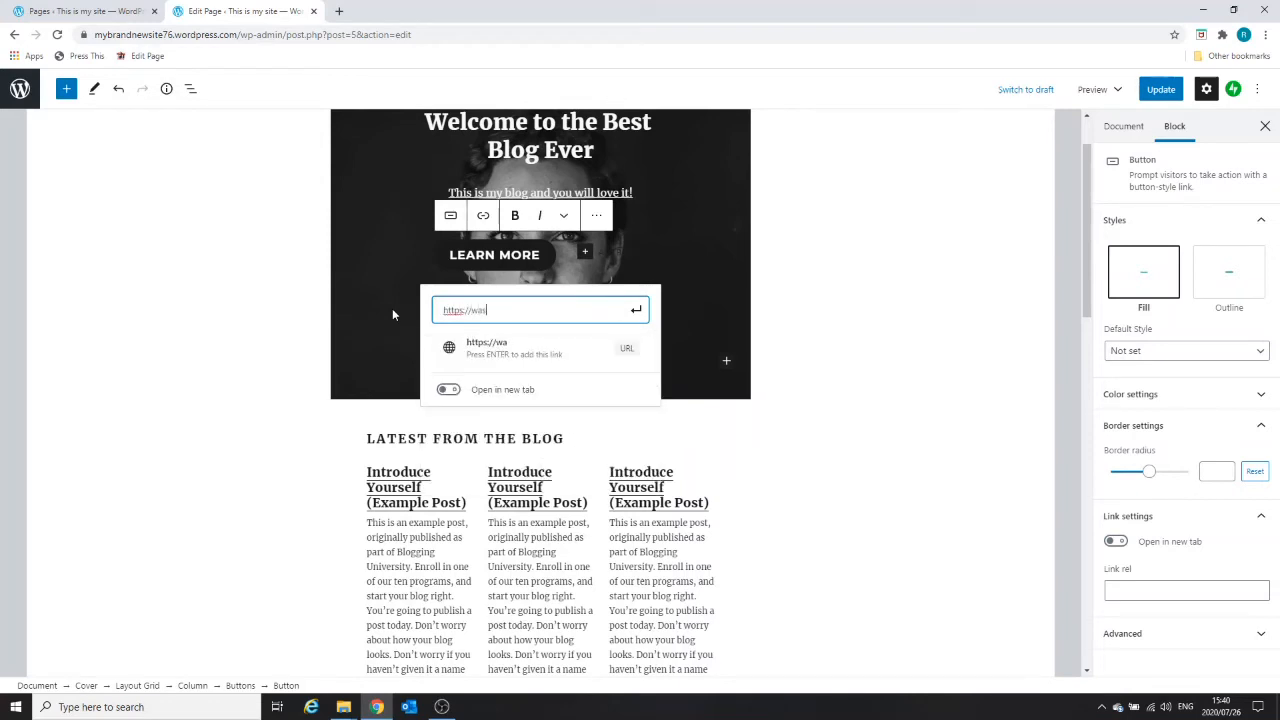
{"action": "type", "text": "supjoburg.com"}
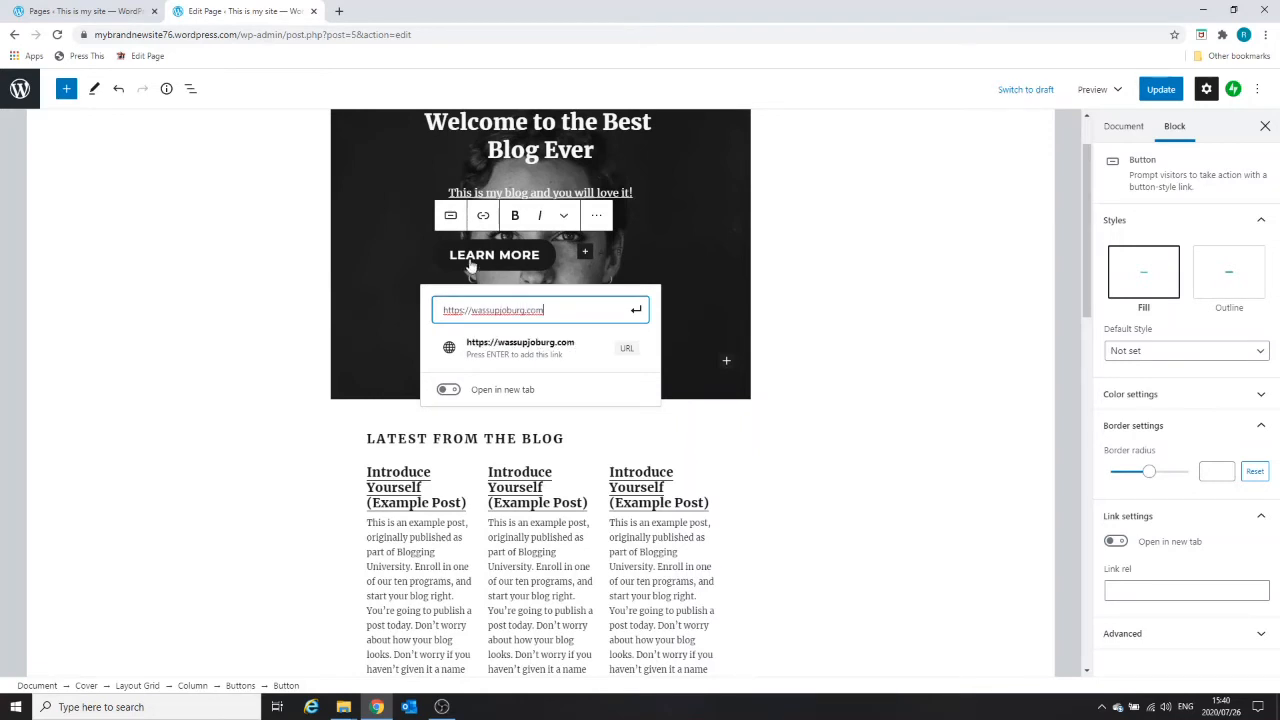
{"action": "left_click", "coordinate": [636, 310]}
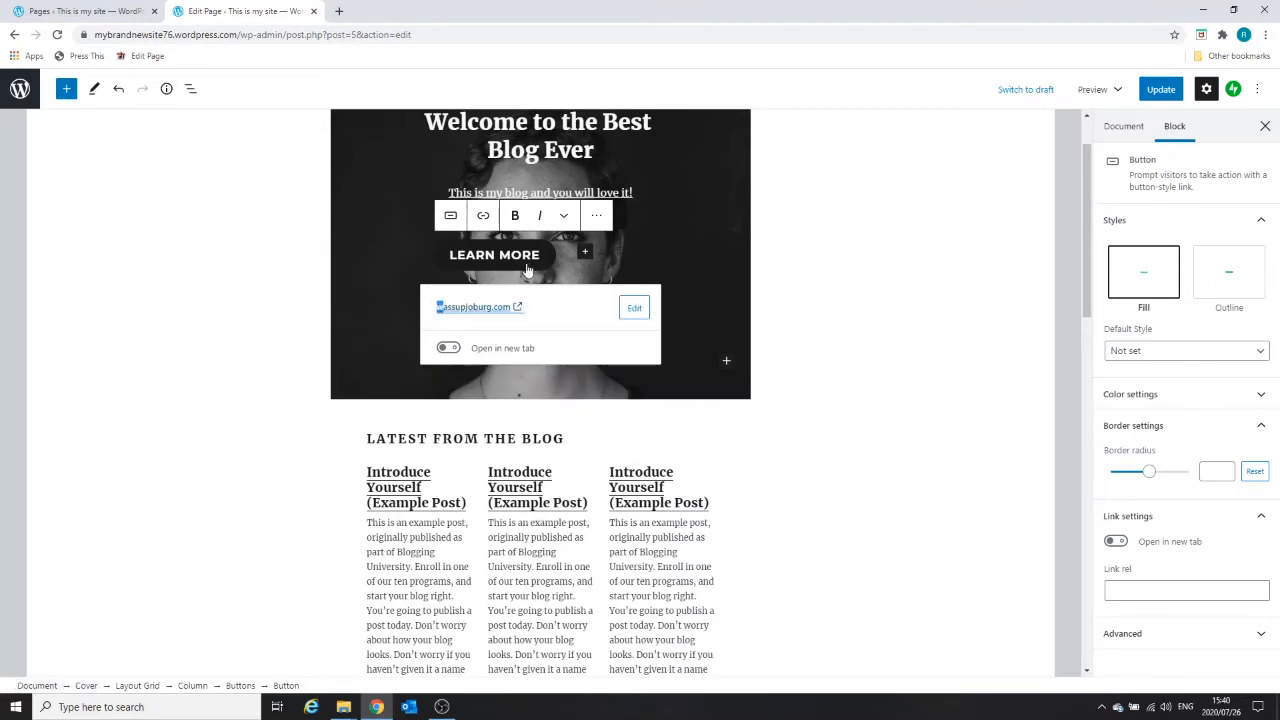
Set the Learn More button's link to open in a new tab and close its link settings
{"action": "left_click", "coordinate": [449, 349]}
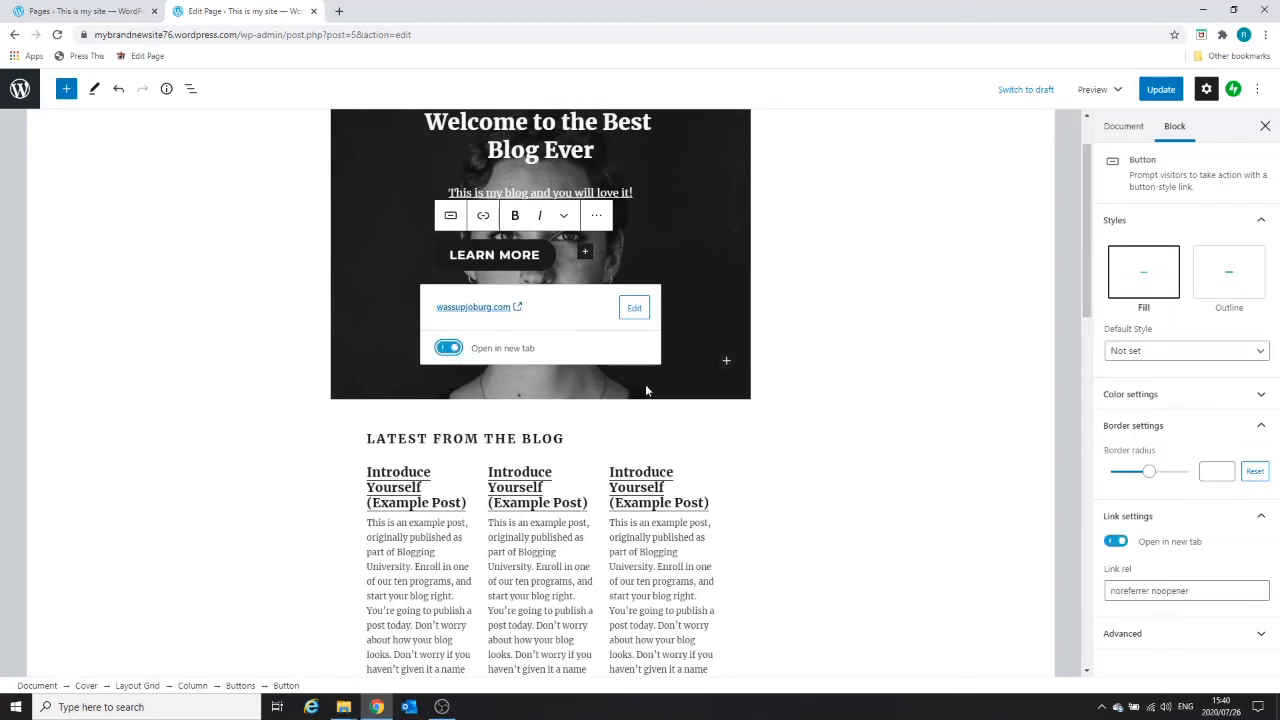
{"action": "left_click", "coordinate": [690, 370]}
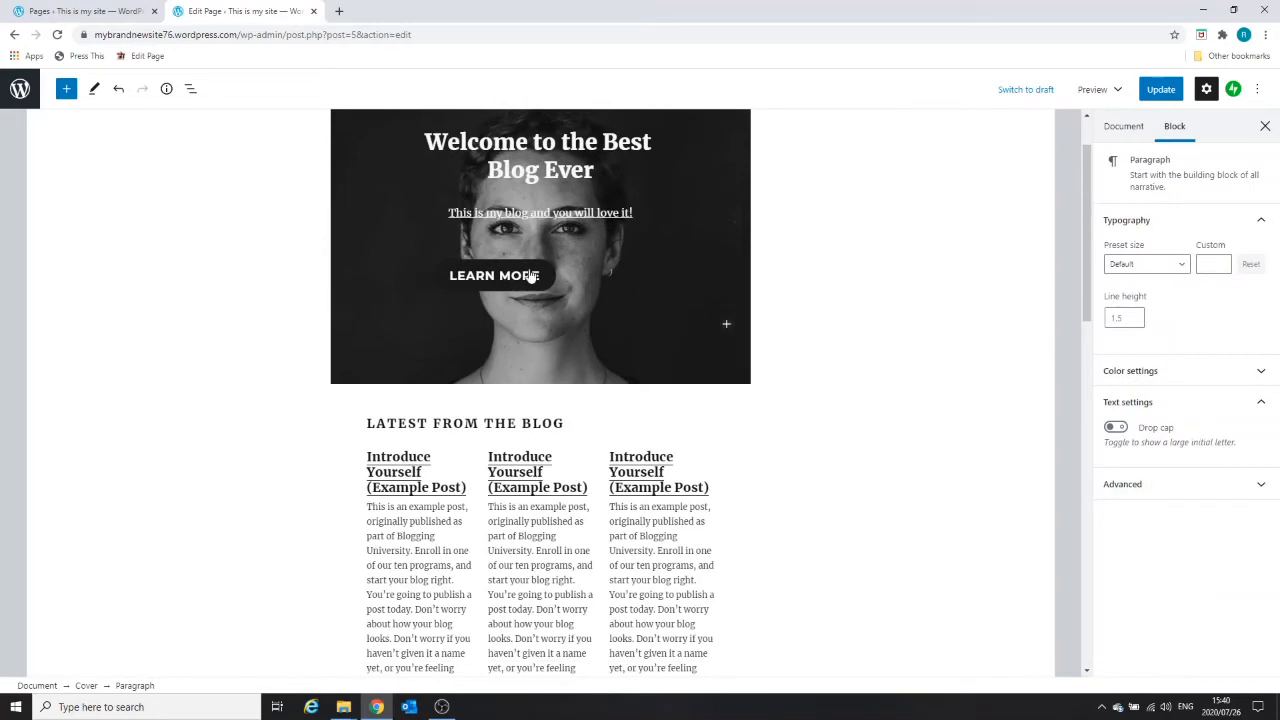
{"action": "left_click", "coordinate": [548, 282]}
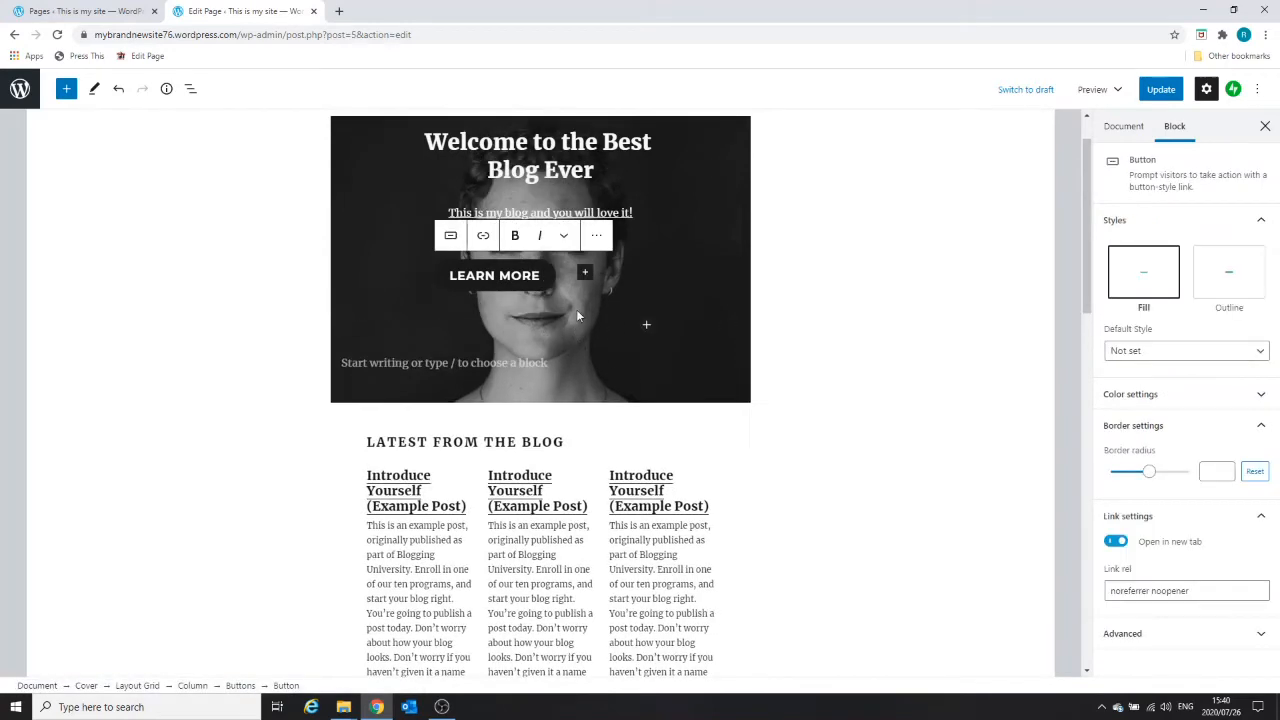
{"action": "left_click", "coordinate": [544, 380]}
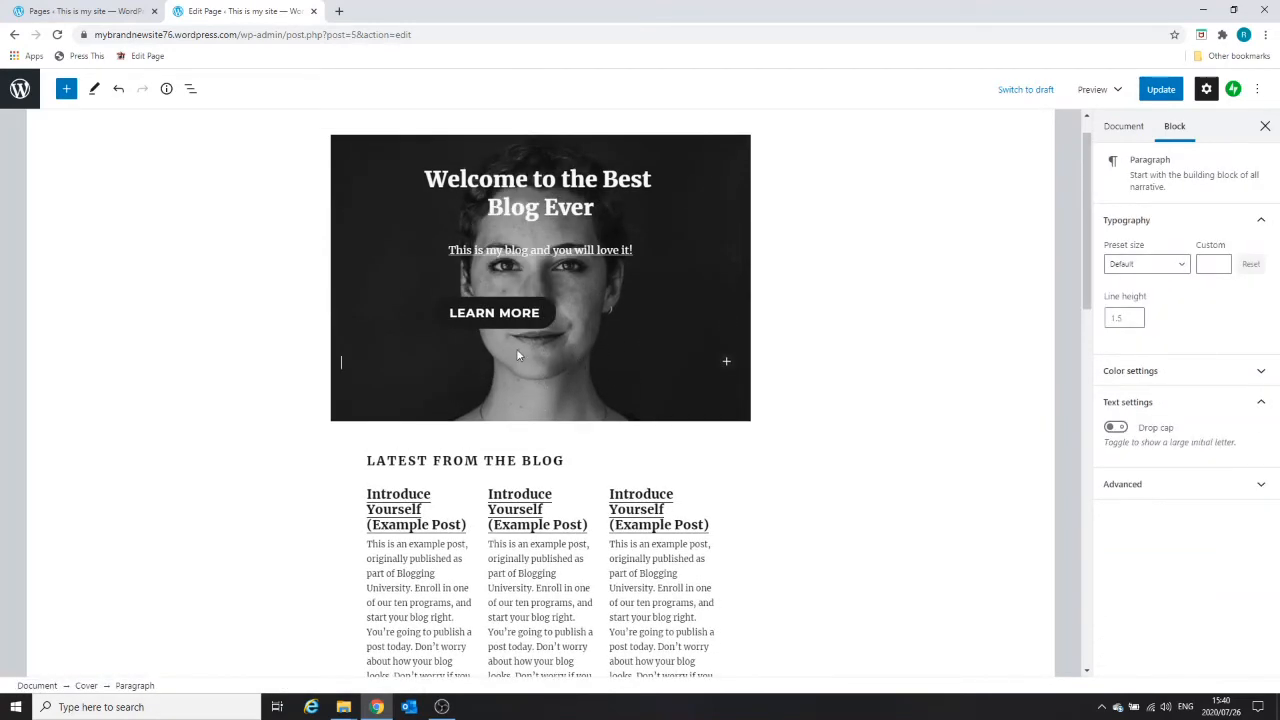
Add an image block below the cover's Learn More button and fill it with the clown picture from the media library
{"action": "left_click", "coordinate": [515, 314]}
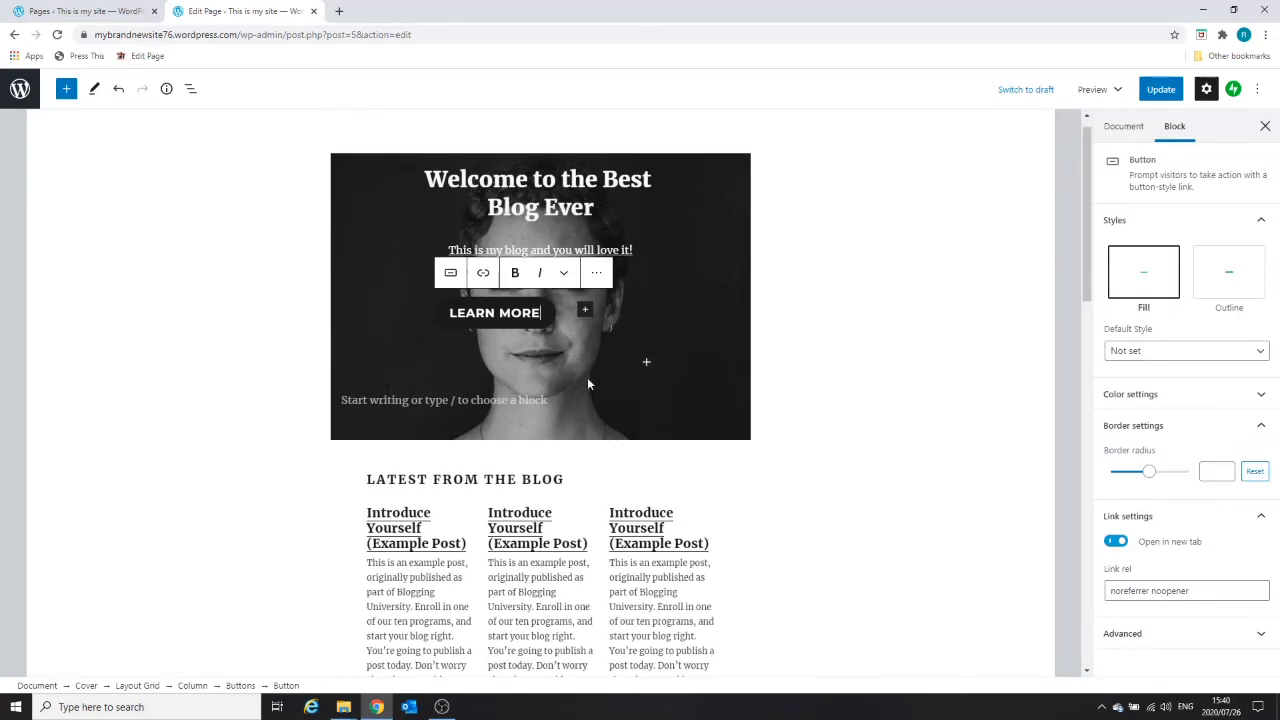
{"action": "left_click", "coordinate": [646, 364]}
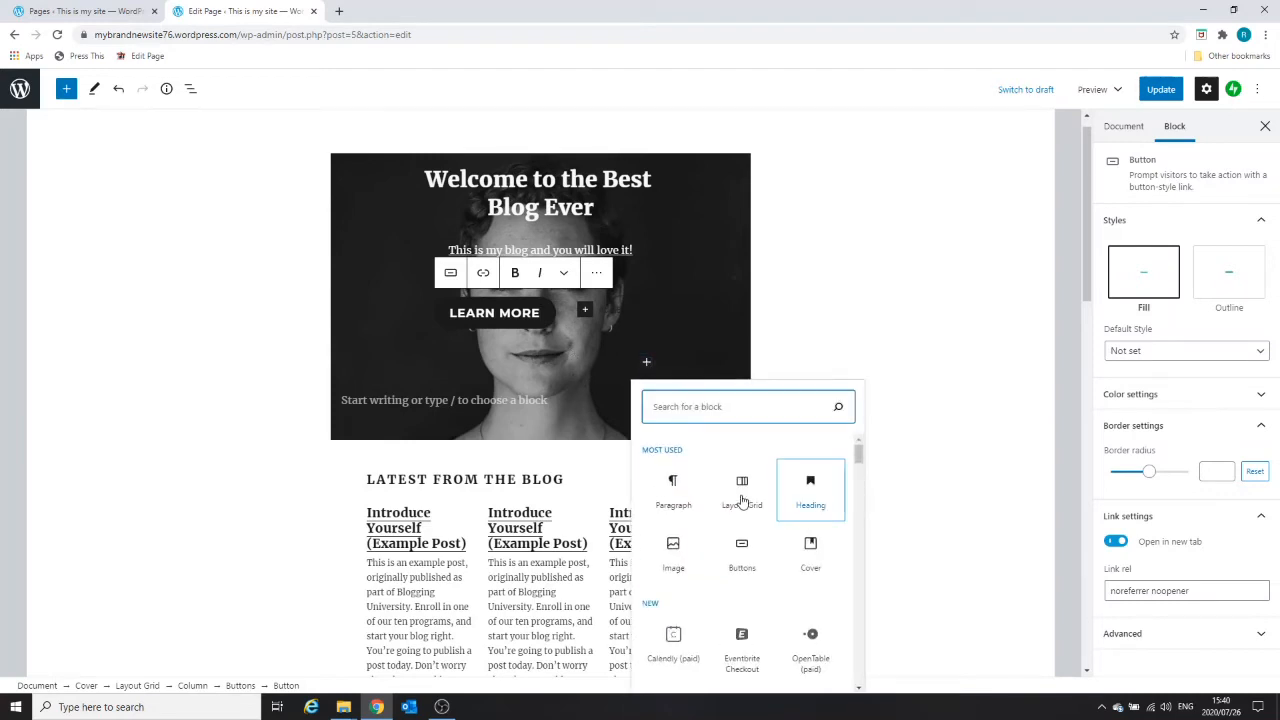
{"action": "scroll", "coordinate": [746, 512], "scroll_direction": "down", "scroll_amount": 2}
{"action": "scroll", "coordinate": [693, 480], "scroll_direction": "up", "scroll_amount": 1}
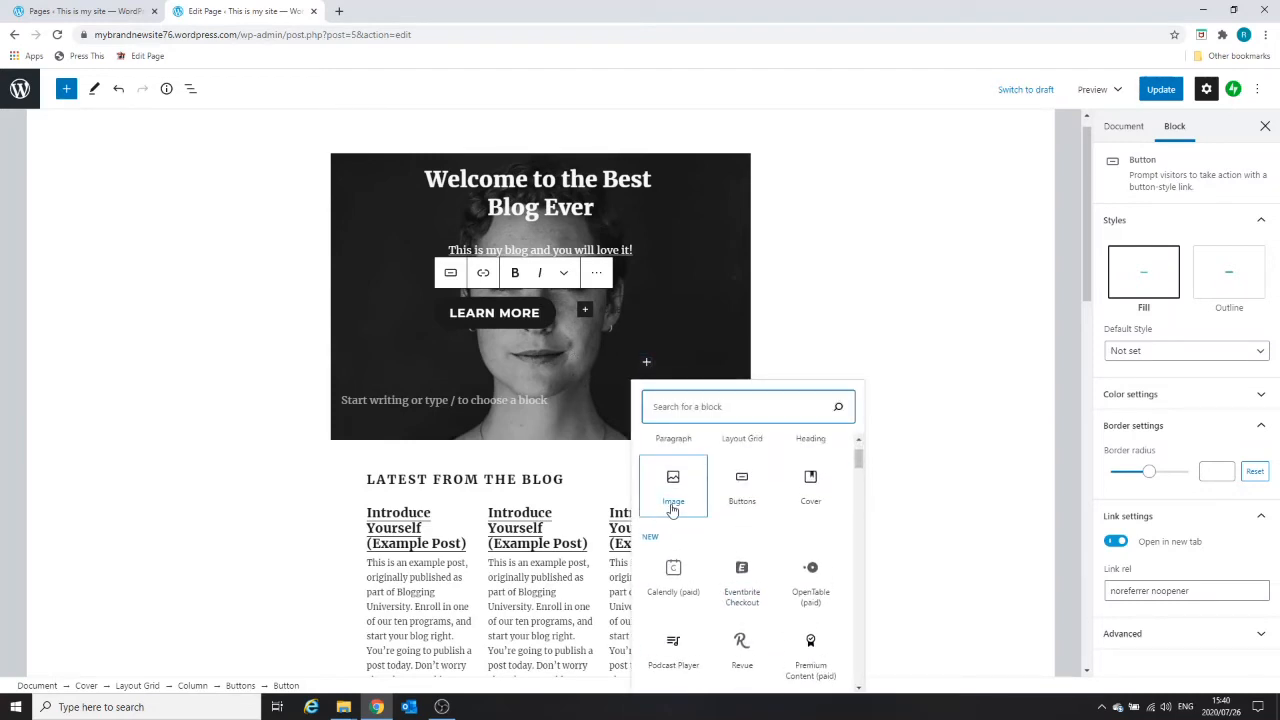
{"action": "left_click", "coordinate": [674, 506]}
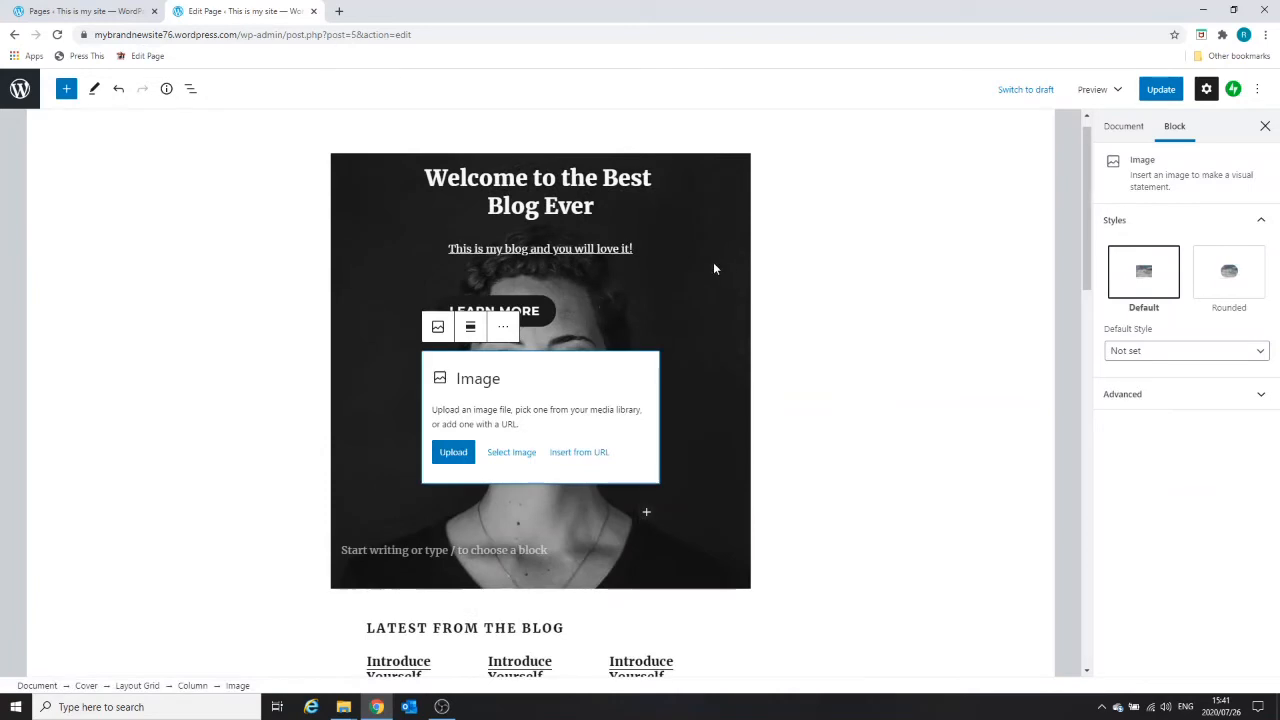
{"action": "left_click", "coordinate": [506, 455]}
{"action": "left_click", "coordinate": [512, 501]}
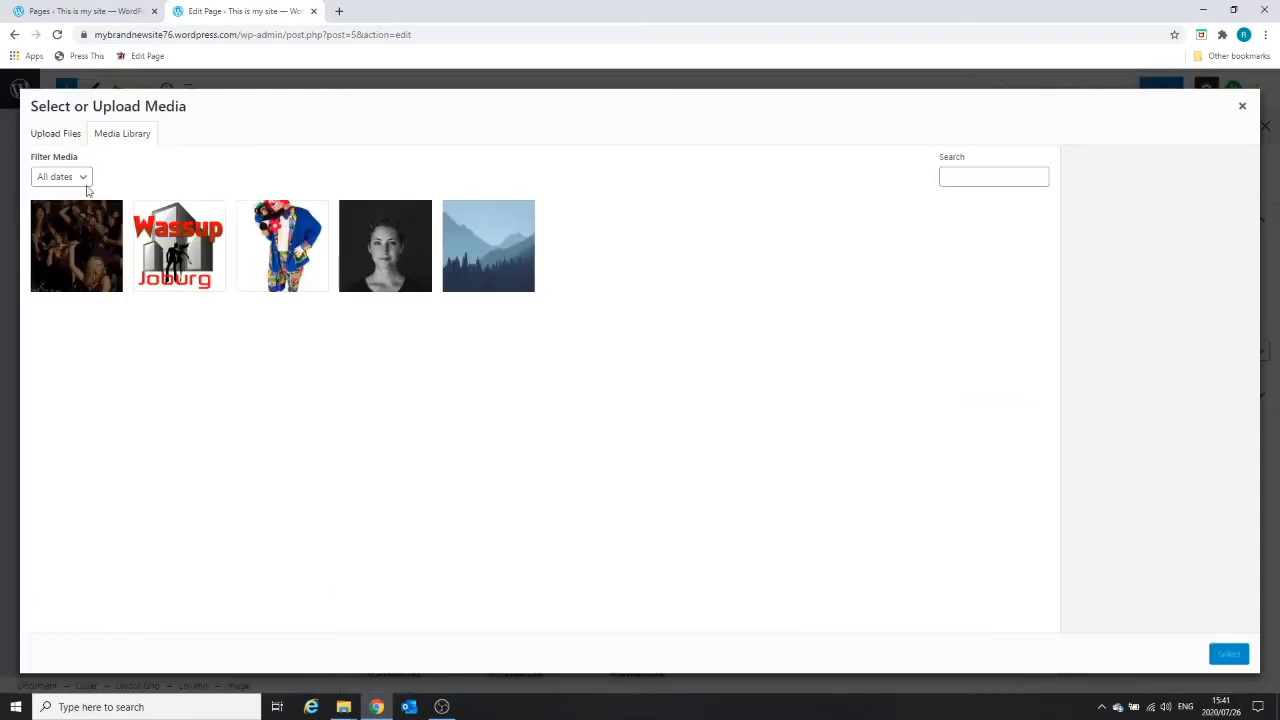
{"action": "left_click", "coordinate": [268, 263]}
{"action": "left_click", "coordinate": [1228, 654]}
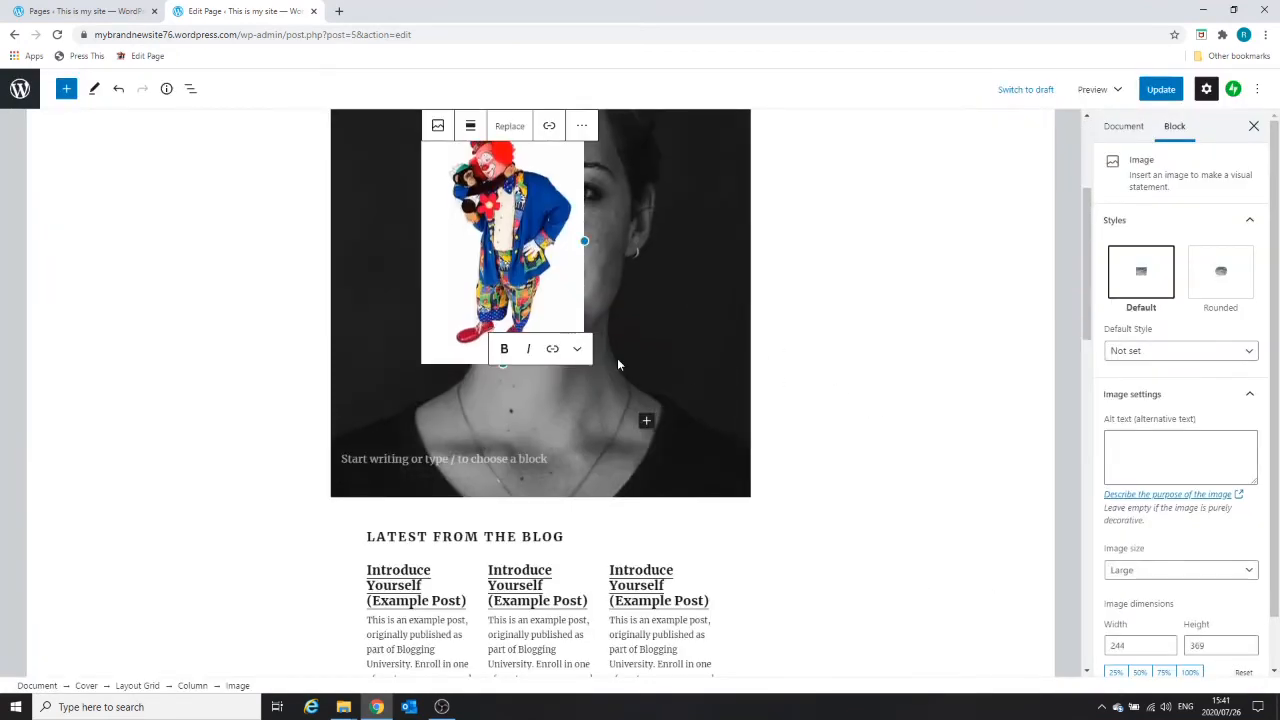
{"action": "scroll", "coordinate": [649, 296], "scroll_direction": "down", "scroll_amount": 2}
{"action": "scroll", "coordinate": [624, 305], "scroll_direction": "up", "scroll_amount": 4}
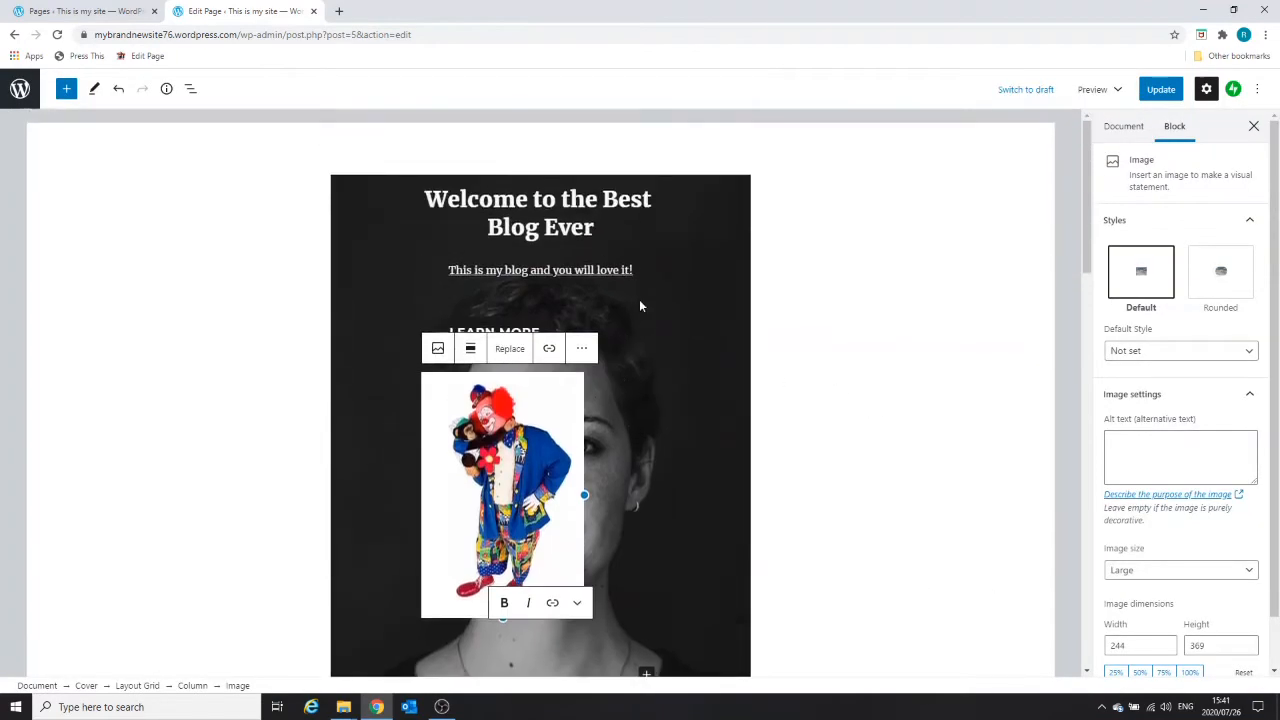
{"action": "left_click", "coordinate": [800, 378]}
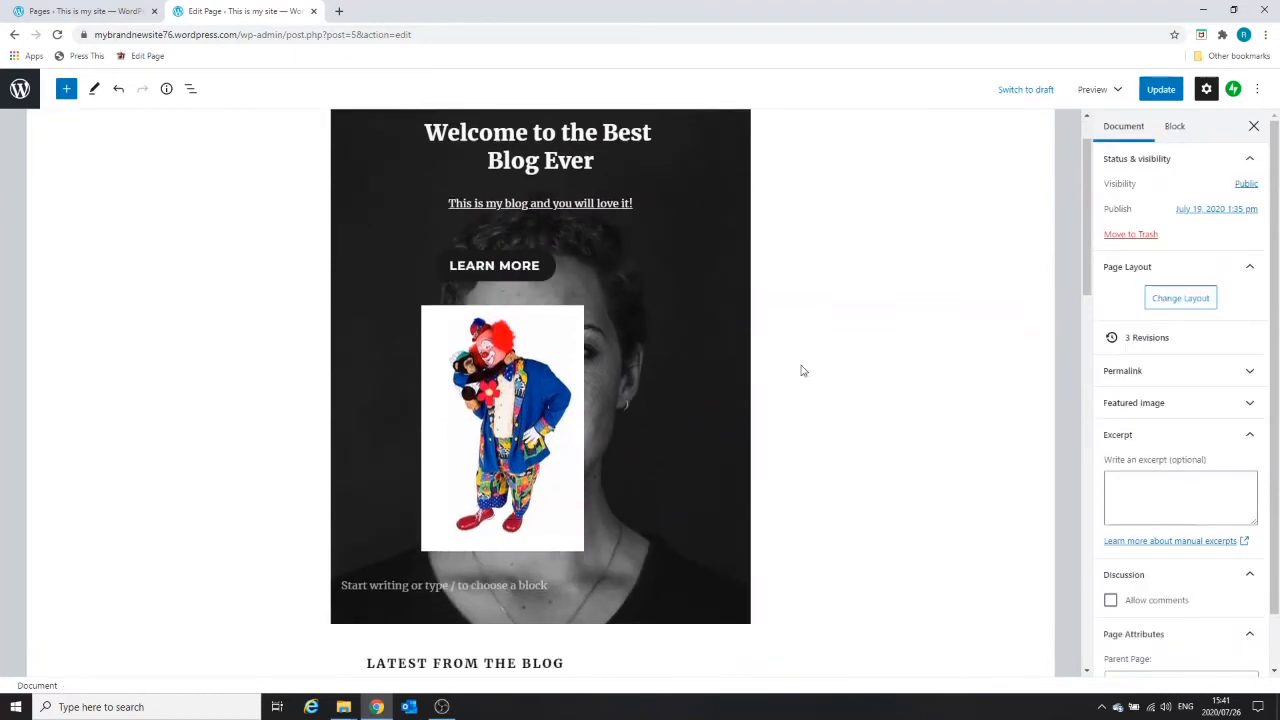
Center-align the clown image in the cover
{"action": "left_click", "coordinate": [497, 428]}
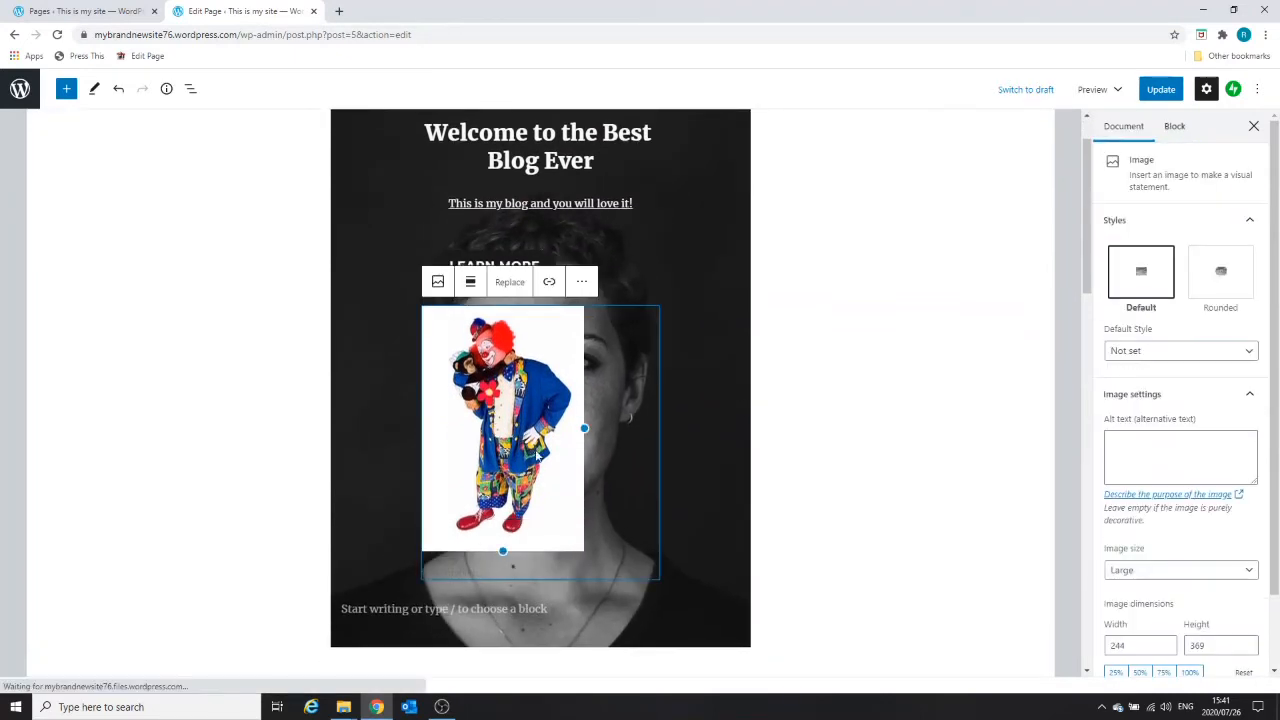
{"action": "left_click", "coordinate": [470, 281]}
{"action": "left_click", "coordinate": [495, 355]}
{"action": "left_click", "coordinate": [856, 387]}
{"action": "left_click", "coordinate": [601, 430]}
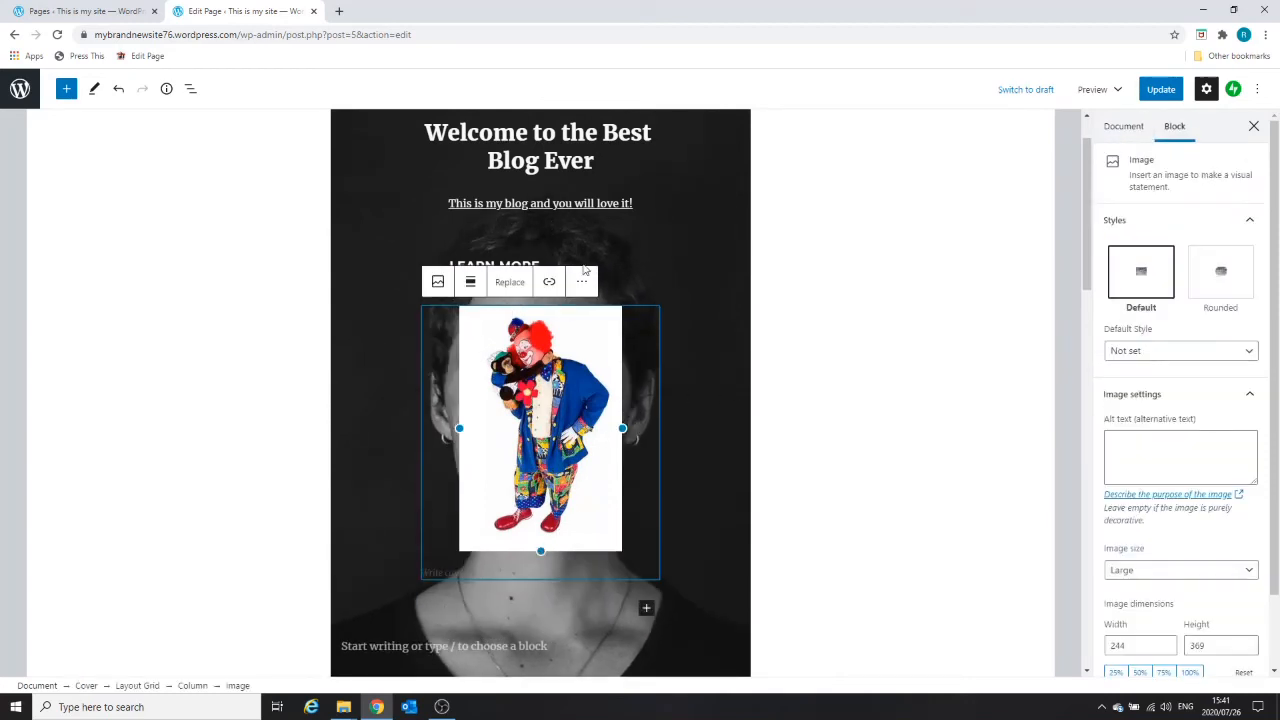
Remove the clown image block from the cover
{"action": "left_click", "coordinate": [581, 283]}
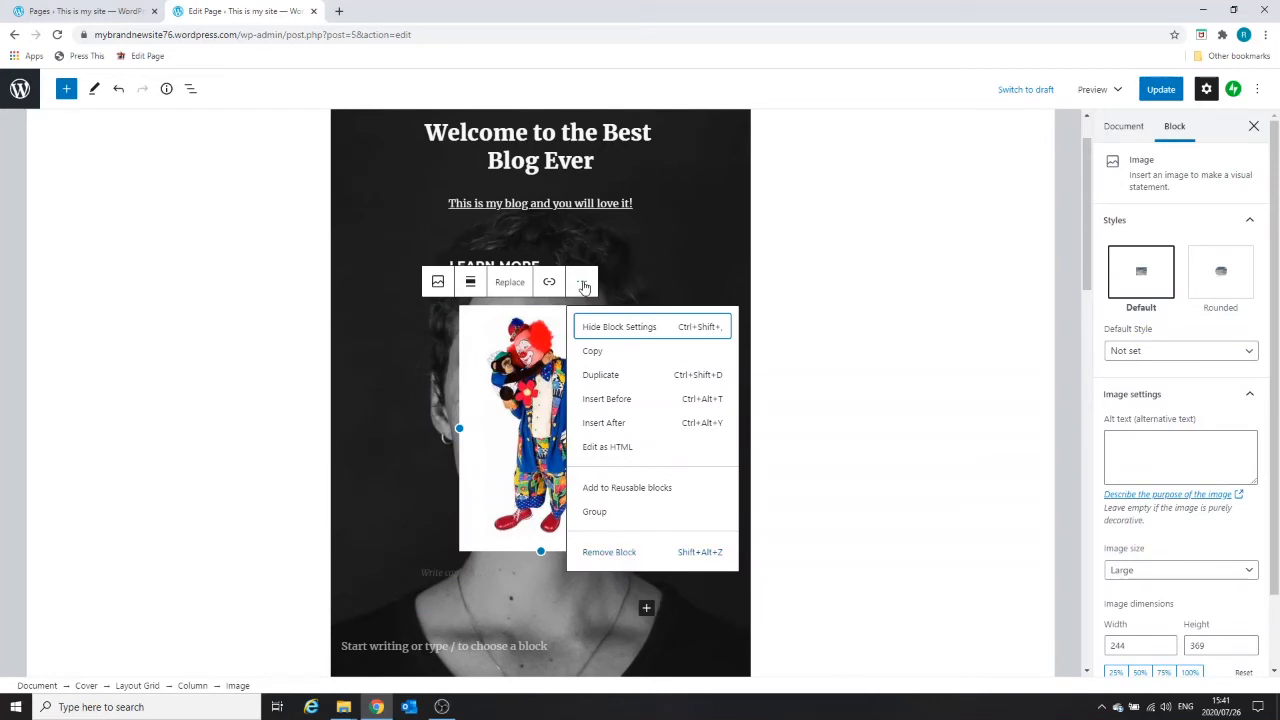
{"action": "left_click", "coordinate": [600, 553]}
{"action": "left_click", "coordinate": [785, 340]}
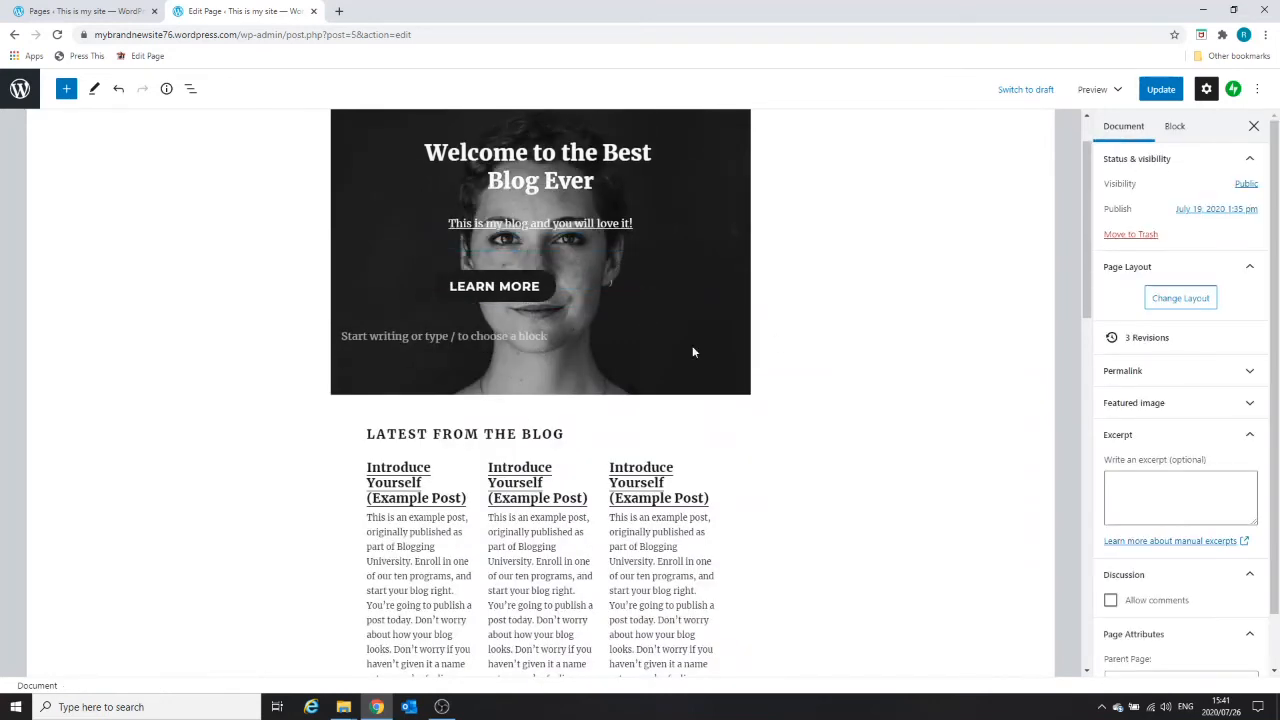
Preview the Home page in a new tab, examine it from the header to the subscribe section, and close the preview
{"action": "scroll", "coordinate": [837, 294], "scroll_direction": "down", "scroll_amount": 5}
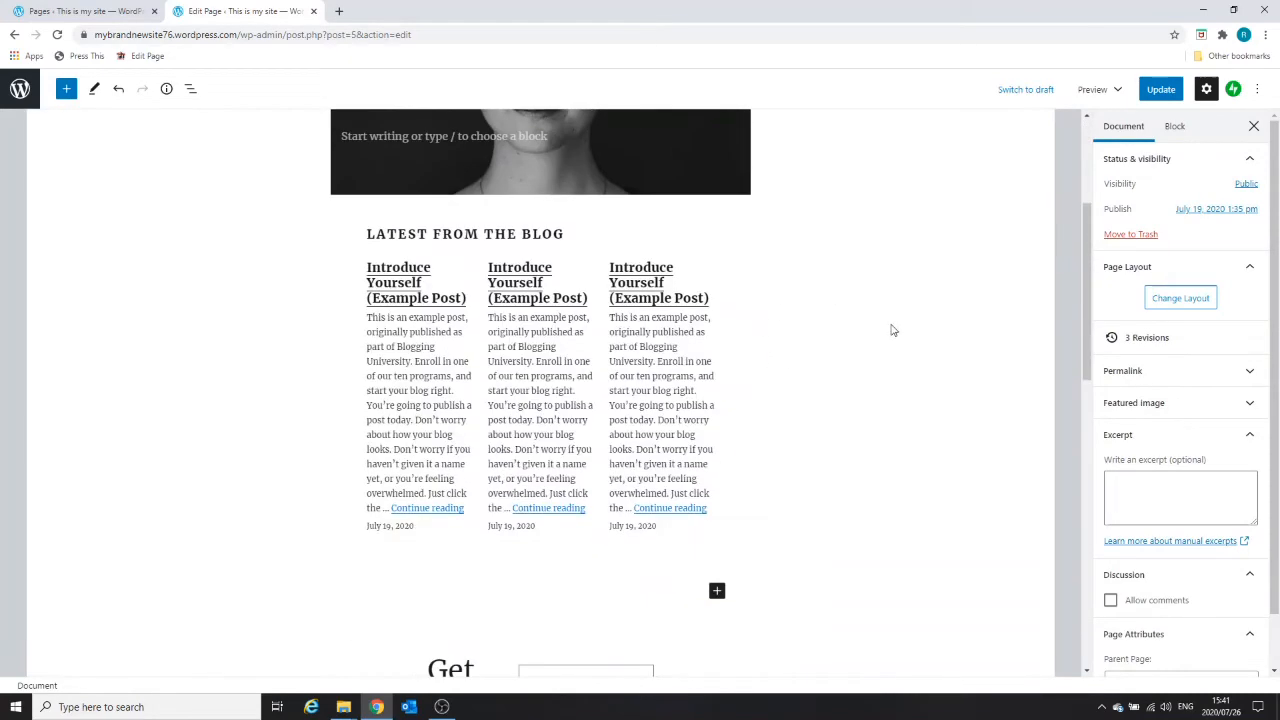
{"action": "scroll", "coordinate": [850, 320], "scroll_direction": "up", "scroll_amount": 5}
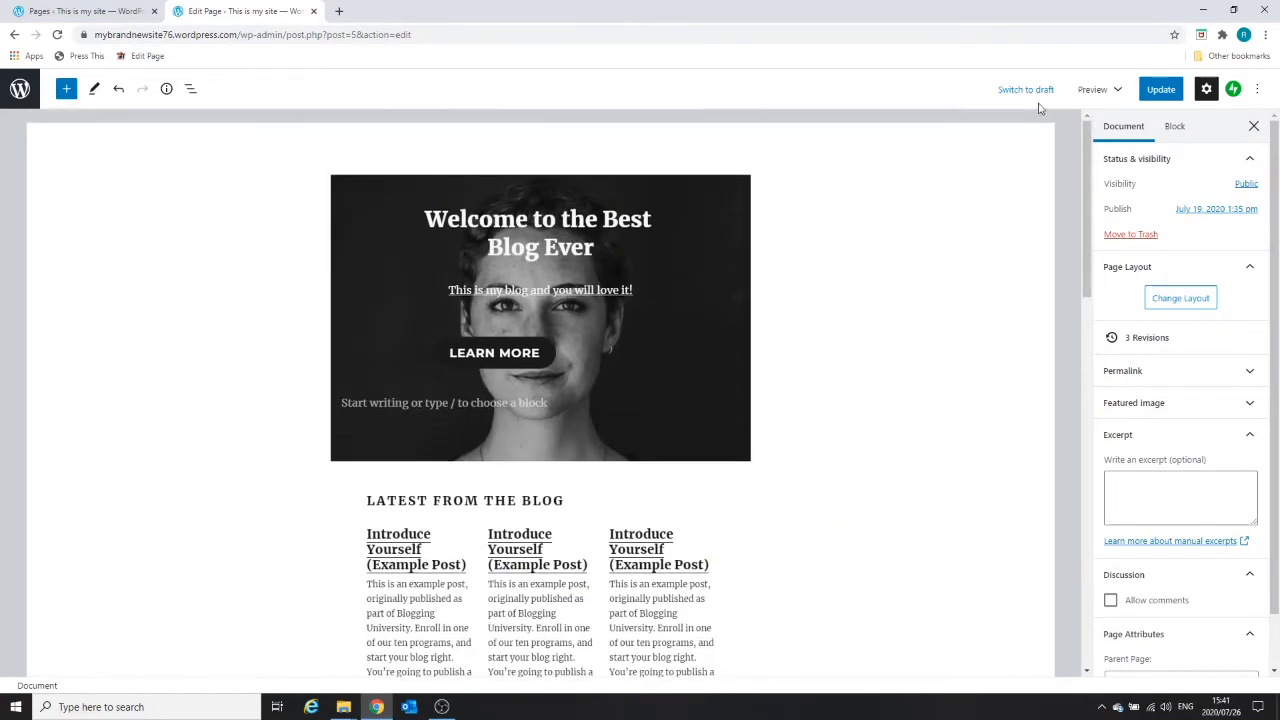
{"action": "left_click", "coordinate": [1104, 92]}
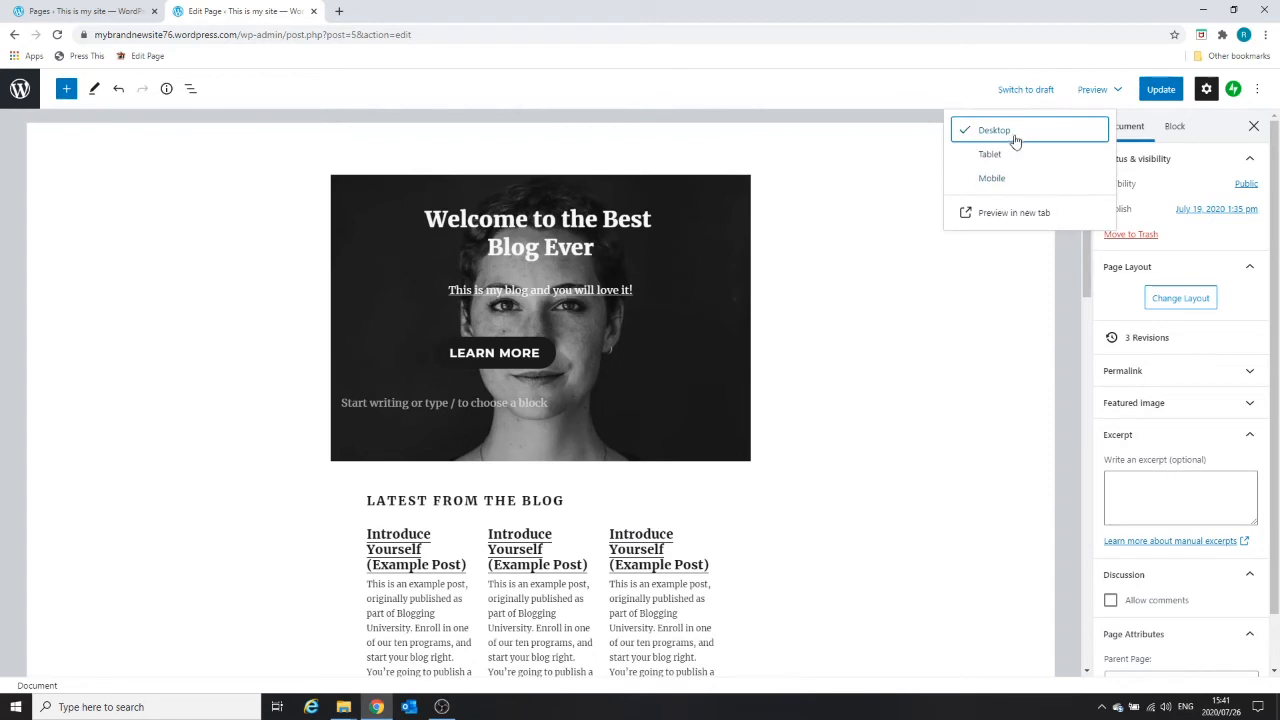
{"action": "left_click", "coordinate": [1013, 213]}
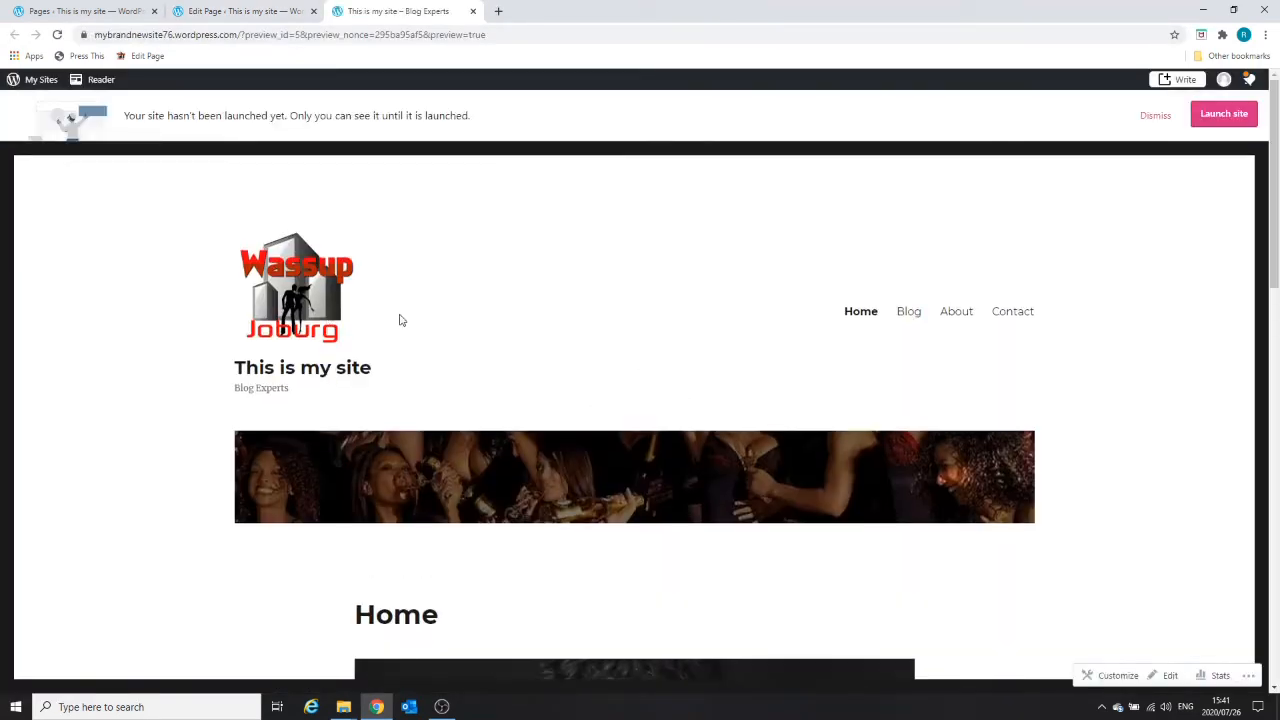
{"action": "scroll", "coordinate": [437, 280], "scroll_direction": "down", "scroll_amount": 5}
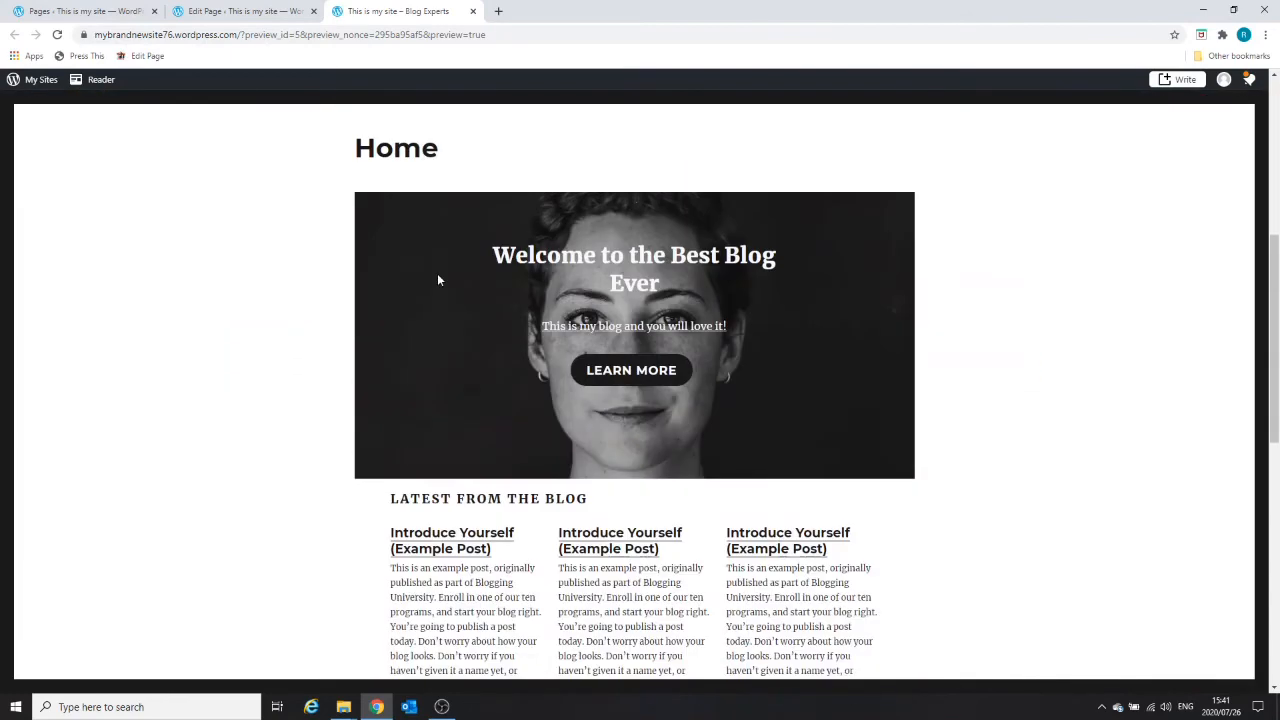
{"action": "scroll", "coordinate": [493, 308], "scroll_direction": "up", "scroll_amount": 5}
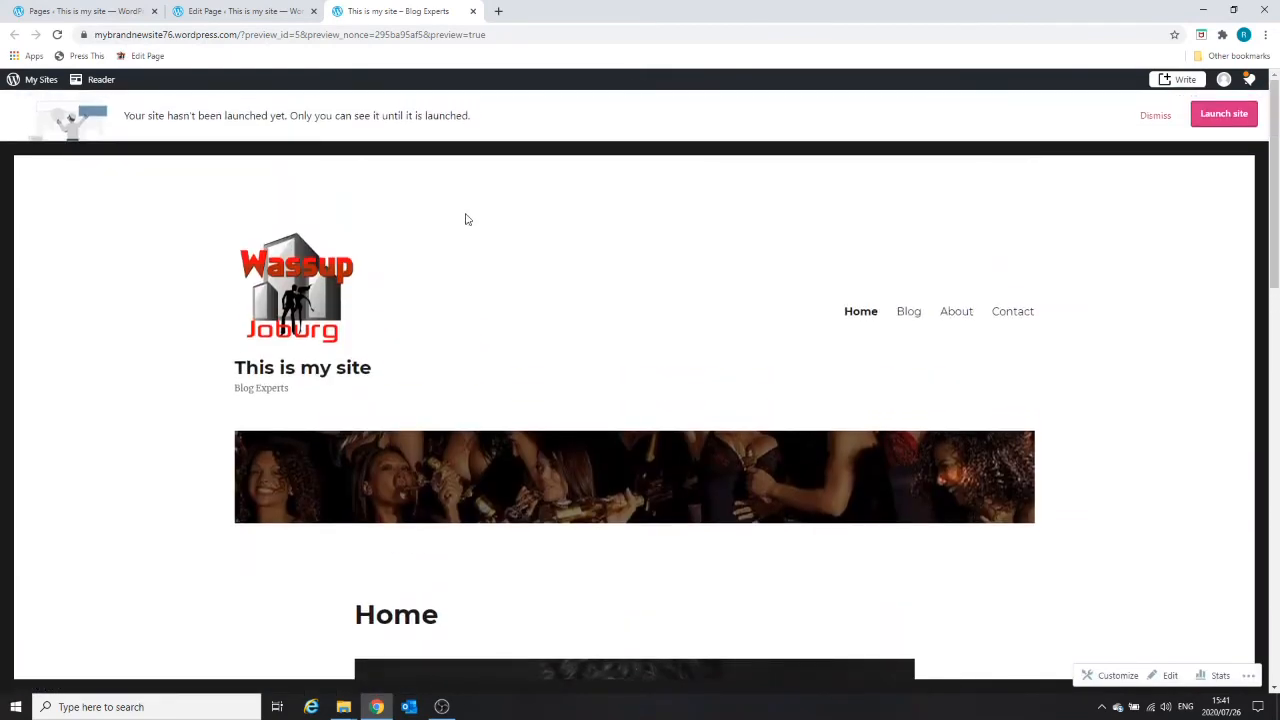
{"action": "scroll", "coordinate": [513, 293], "scroll_direction": "down", "scroll_amount": 2}
{"action": "scroll", "coordinate": [513, 292], "scroll_direction": "down", "scroll_amount": 7}
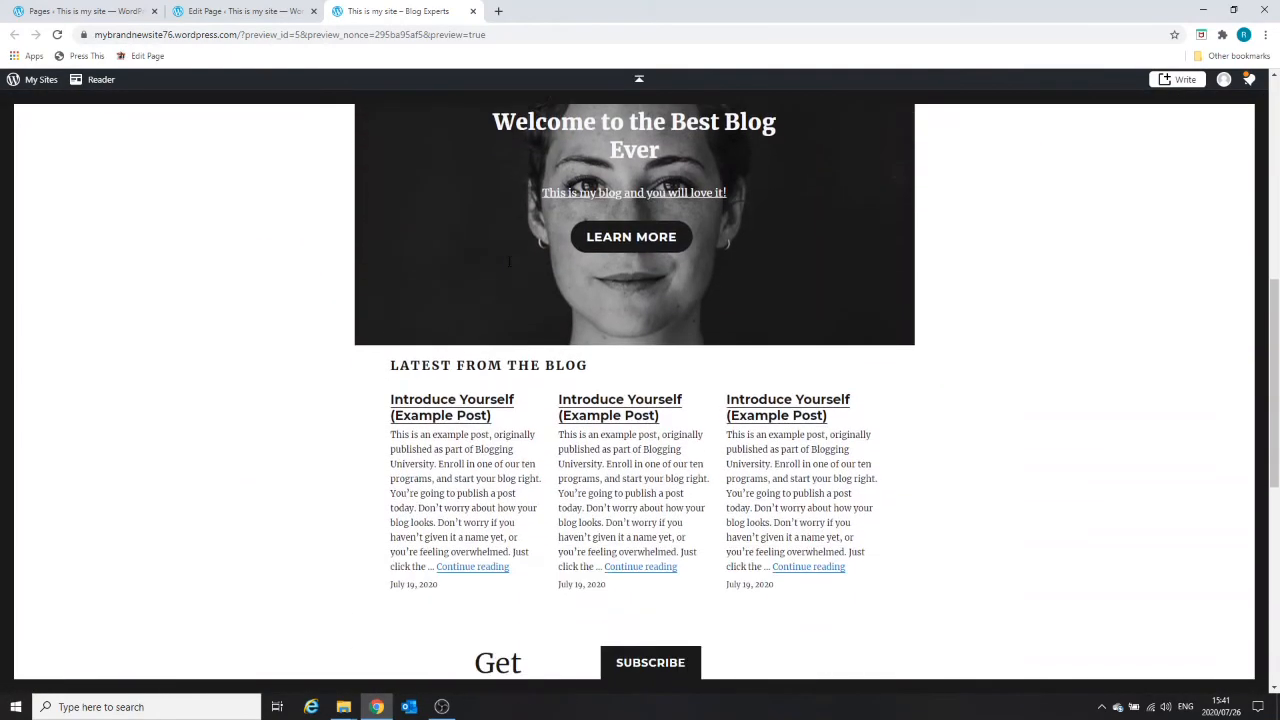
{"action": "scroll", "coordinate": [516, 314], "scroll_direction": "down", "scroll_amount": 3}
{"action": "scroll", "coordinate": [594, 400], "scroll_direction": "up", "scroll_amount": 7}
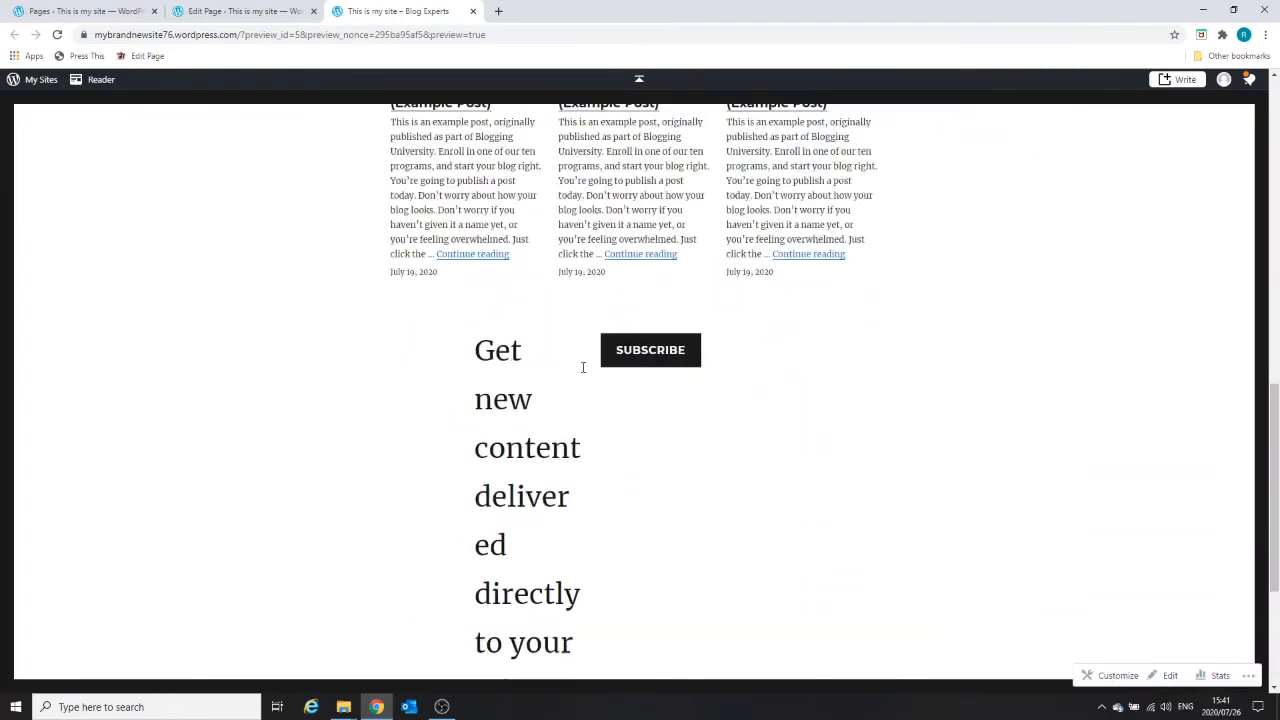
{"action": "scroll", "coordinate": [530, 362], "scroll_direction": "up", "scroll_amount": 5}
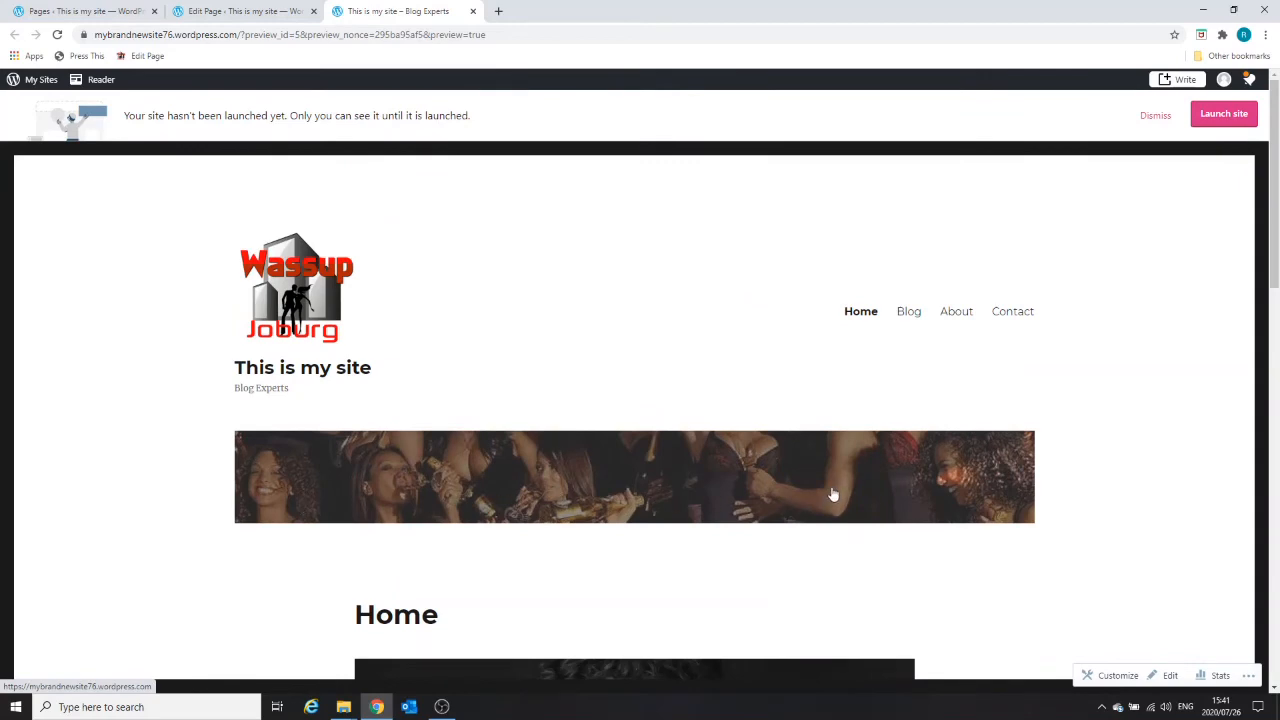
{"action": "scroll", "coordinate": [820, 490], "scroll_direction": "down", "scroll_amount": 1}
{"action": "scroll", "coordinate": [815, 486], "scroll_direction": "down", "scroll_amount": 3}
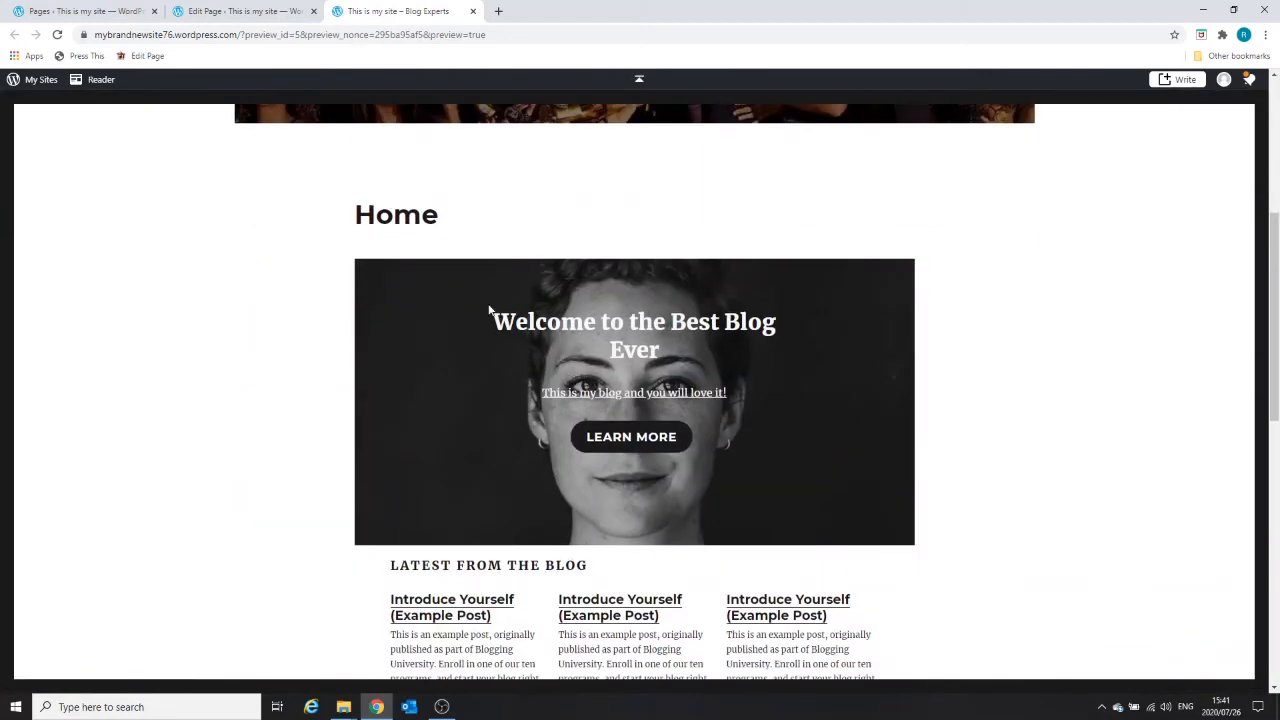
{"action": "scroll", "coordinate": [549, 430], "scroll_direction": "down", "scroll_amount": 4}
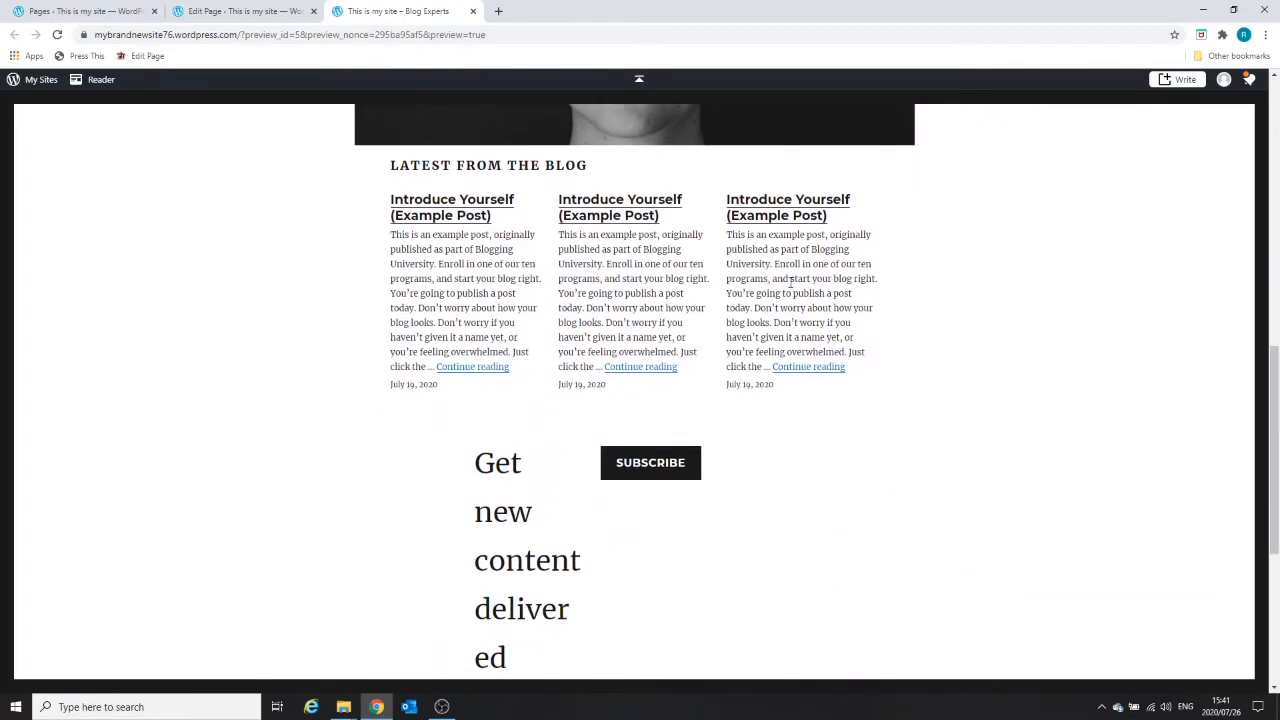
{"action": "scroll", "coordinate": [566, 466], "scroll_direction": "down", "scroll_amount": 4}
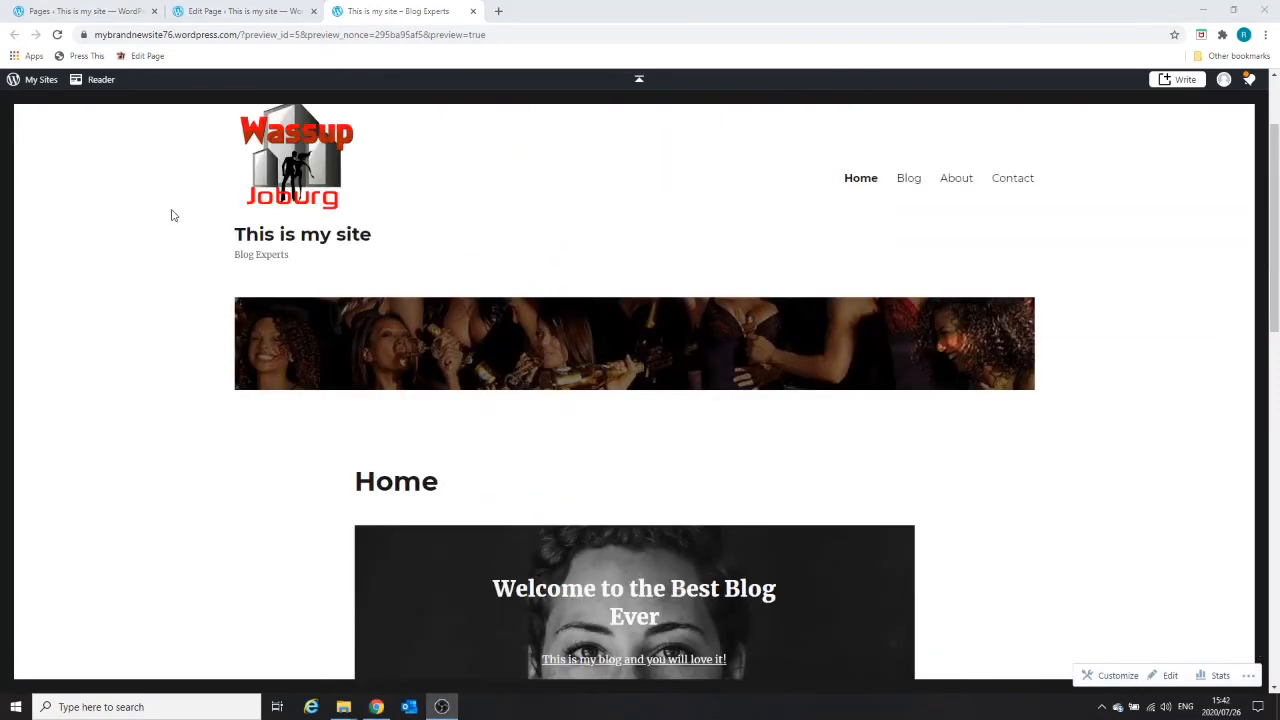
{"action": "scroll", "coordinate": [411, 286], "scroll_direction": "down", "scroll_amount": 2}
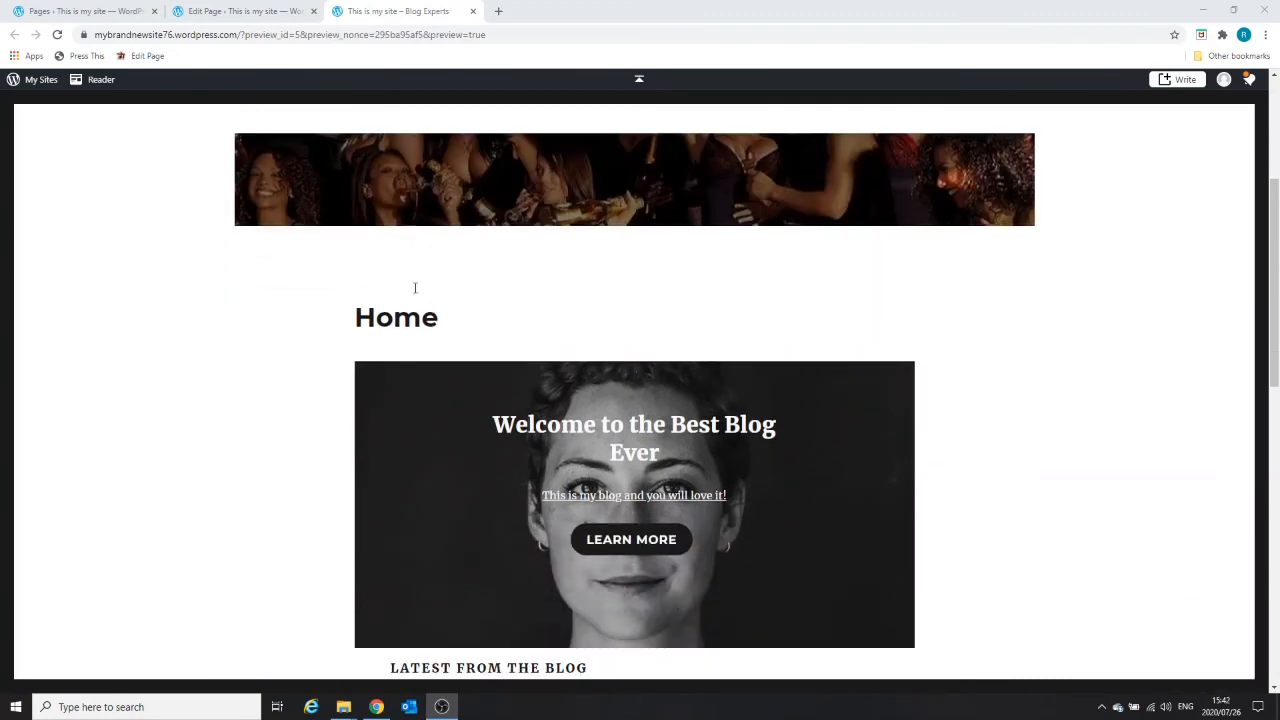
{"action": "scroll", "coordinate": [434, 271], "scroll_direction": "up", "scroll_amount": 1}
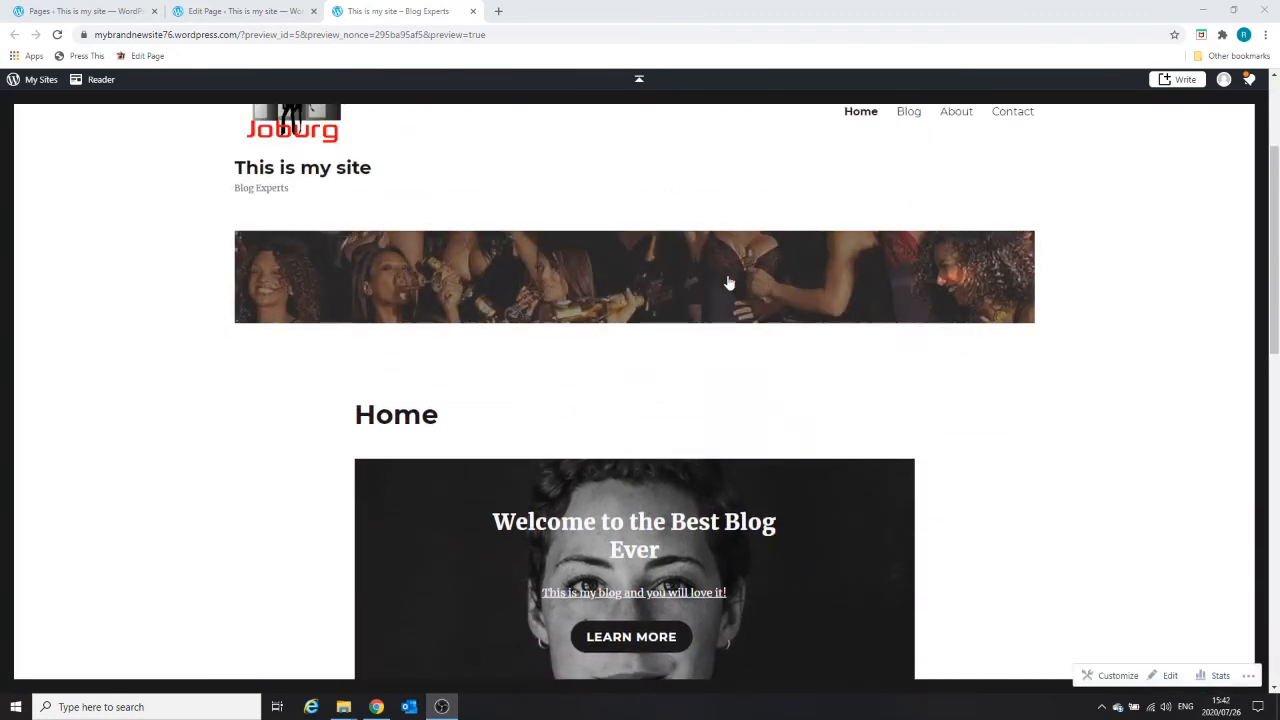
{"action": "scroll", "coordinate": [480, 278], "scroll_direction": "up", "scroll_amount": 2}
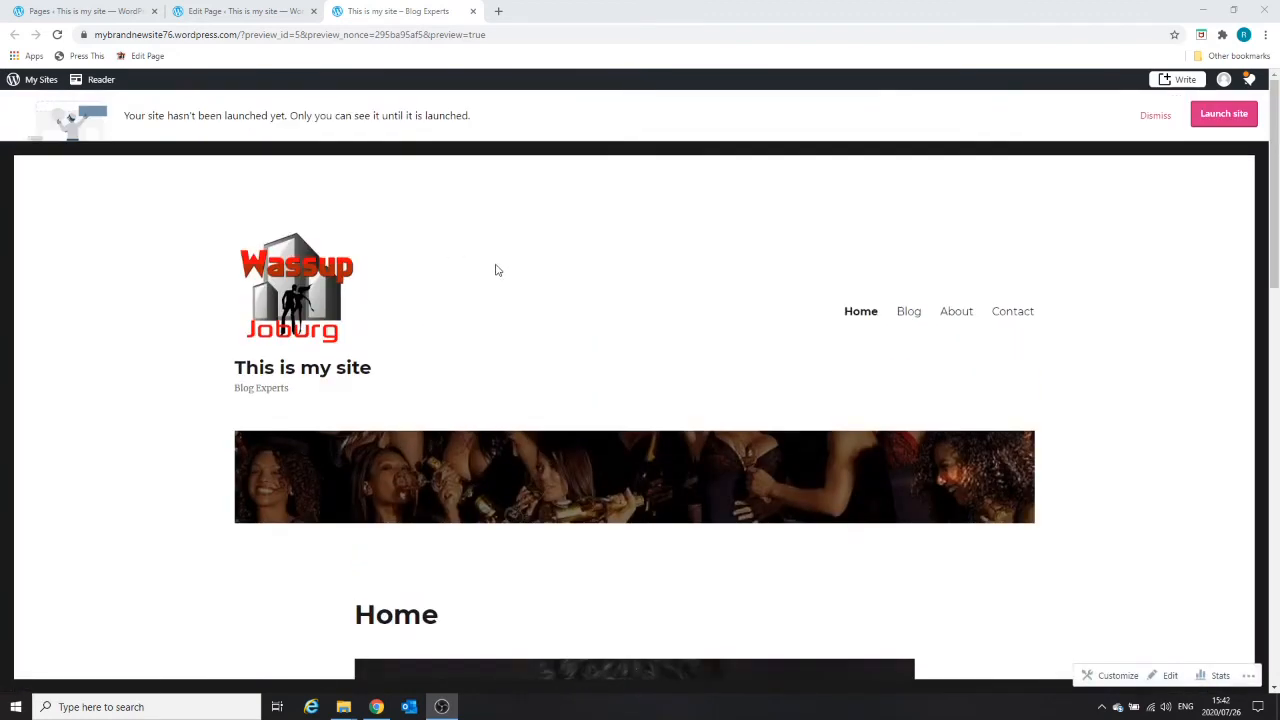
{"action": "left_click", "coordinate": [235, 11]}
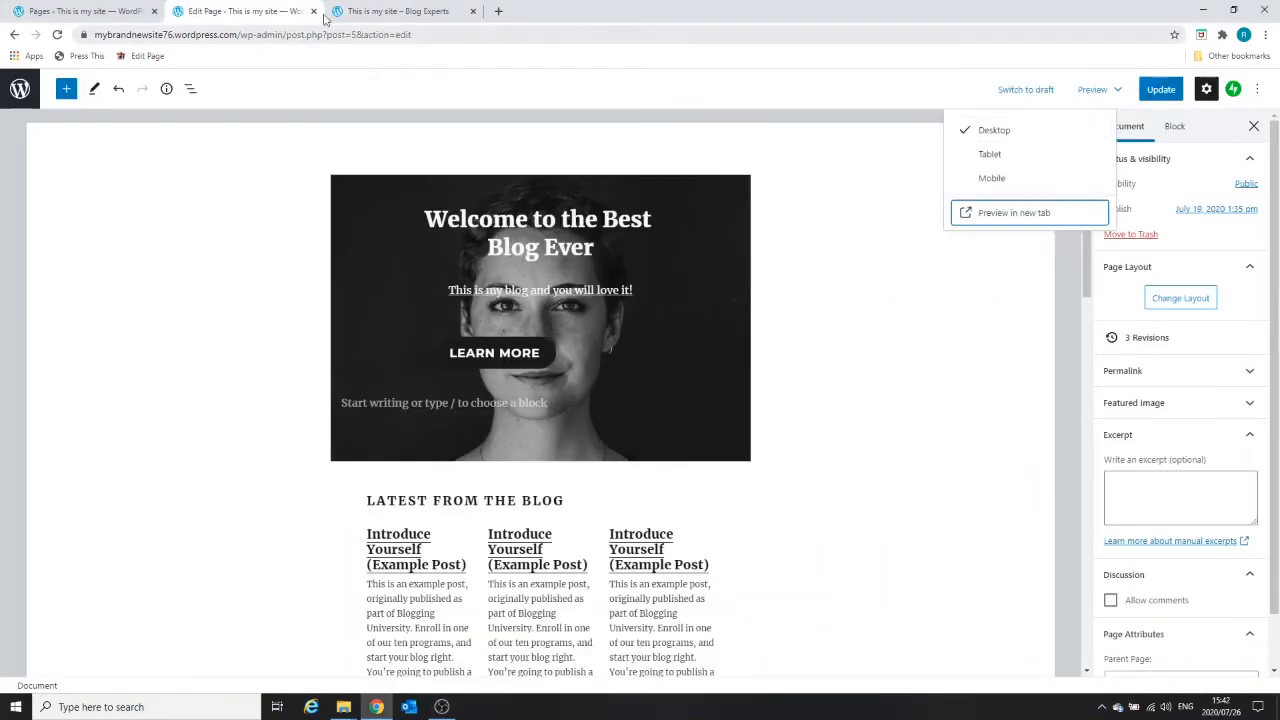
{"action": "left_click", "coordinate": [473, 11]}
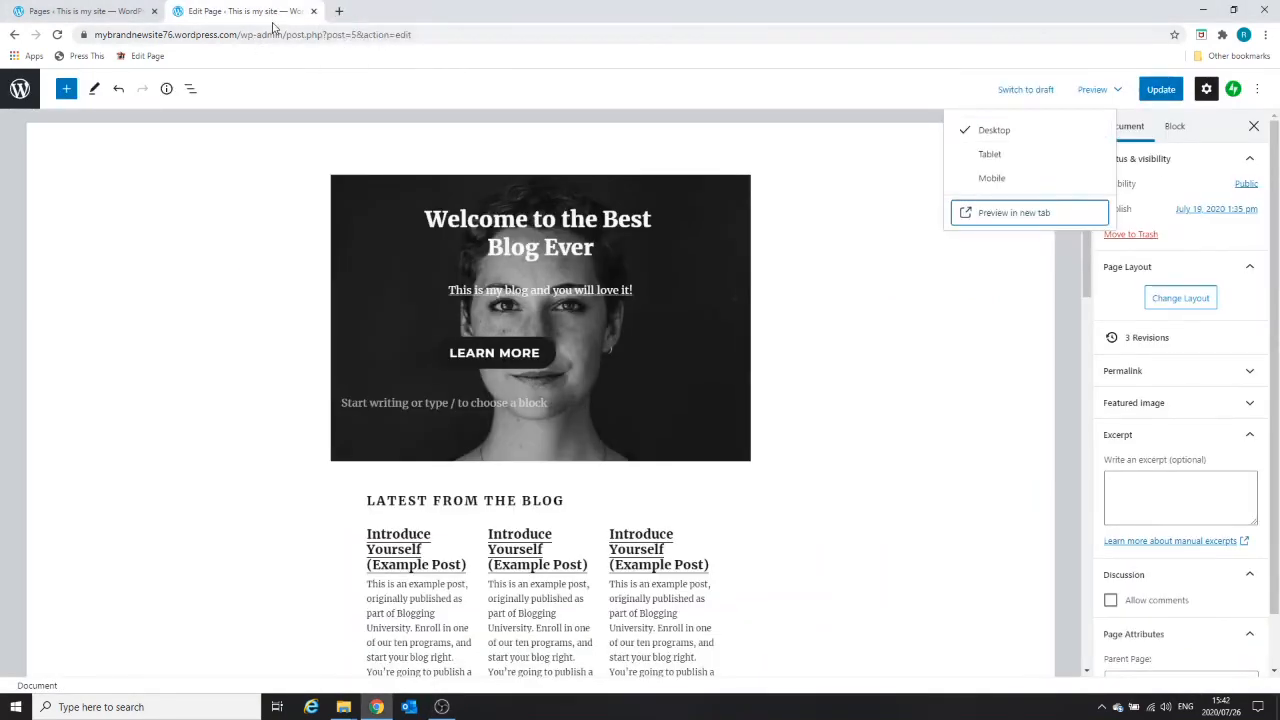
Save the changes to the Home page and return to the list of pages
{"action": "left_click", "coordinate": [20, 89]}
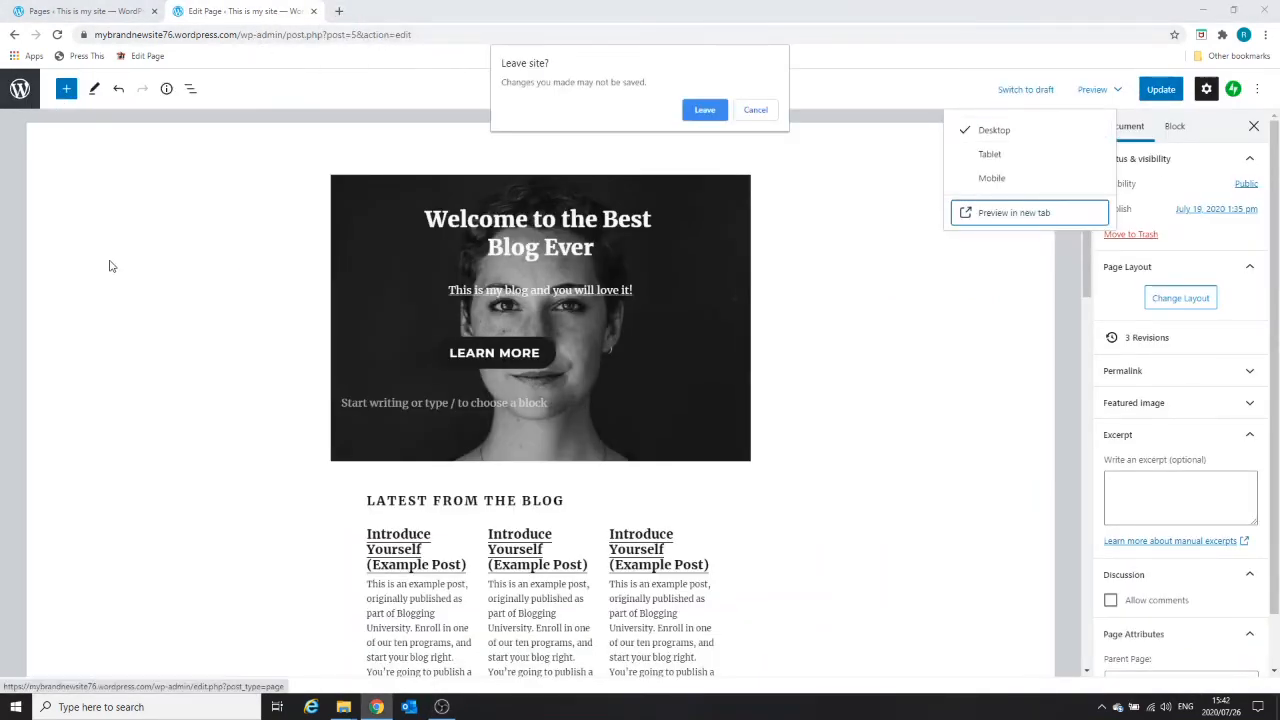
{"action": "left_click", "coordinate": [764, 112]}
{"action": "key", "text": "ctrl+s"}
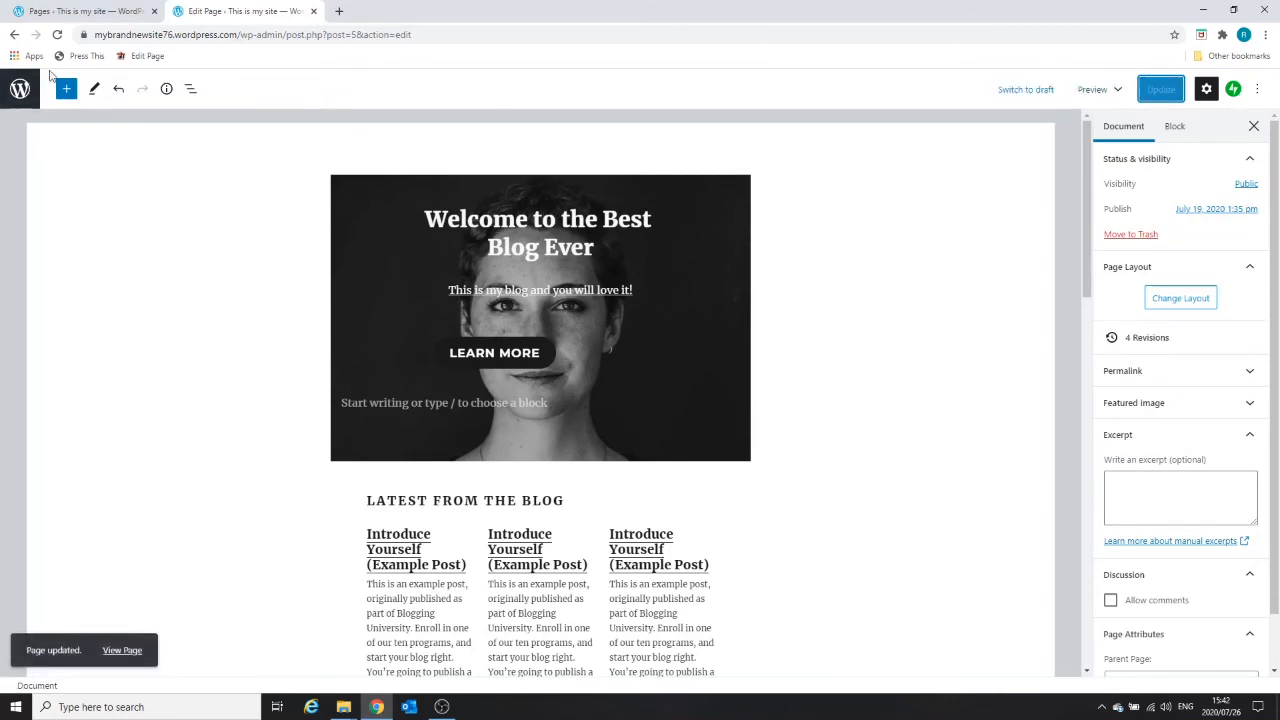
{"action": "left_click", "coordinate": [20, 88]}
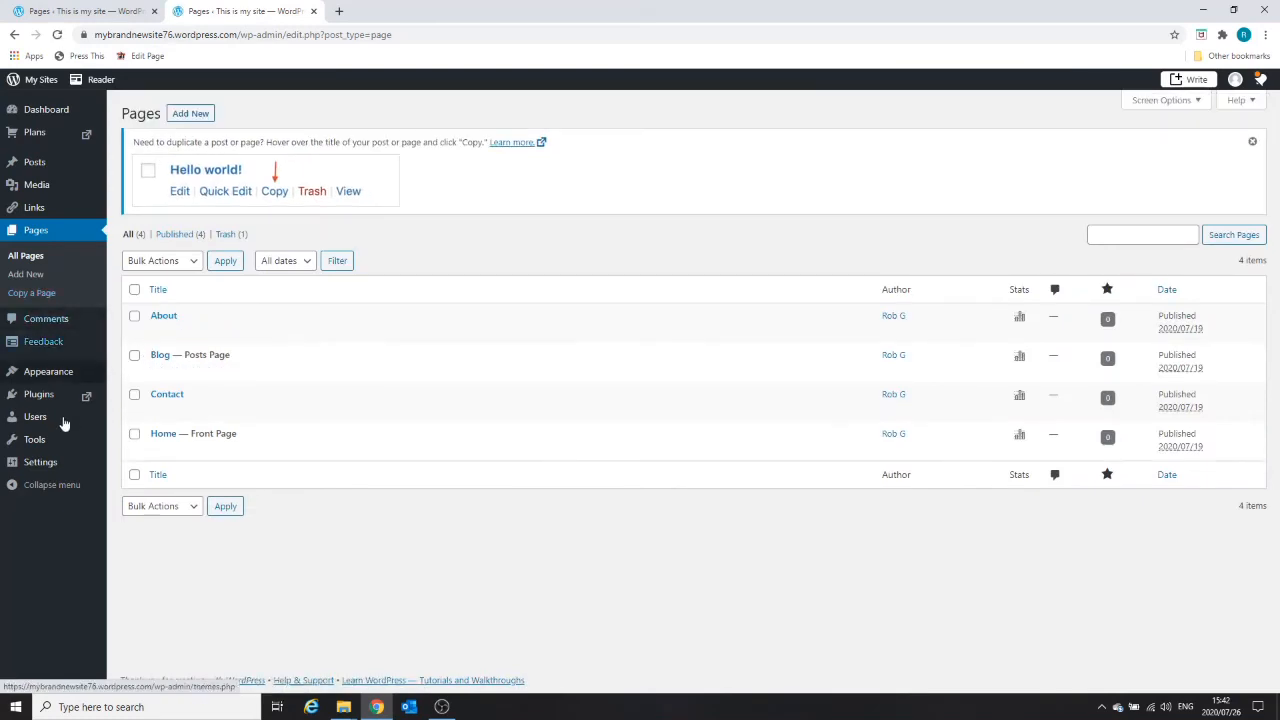
Open the site customizer's header image settings and hide the current header image
{"action": "mouse_move", "coordinate": [33, 375]}
{"action": "left_click", "coordinate": [142, 395]}
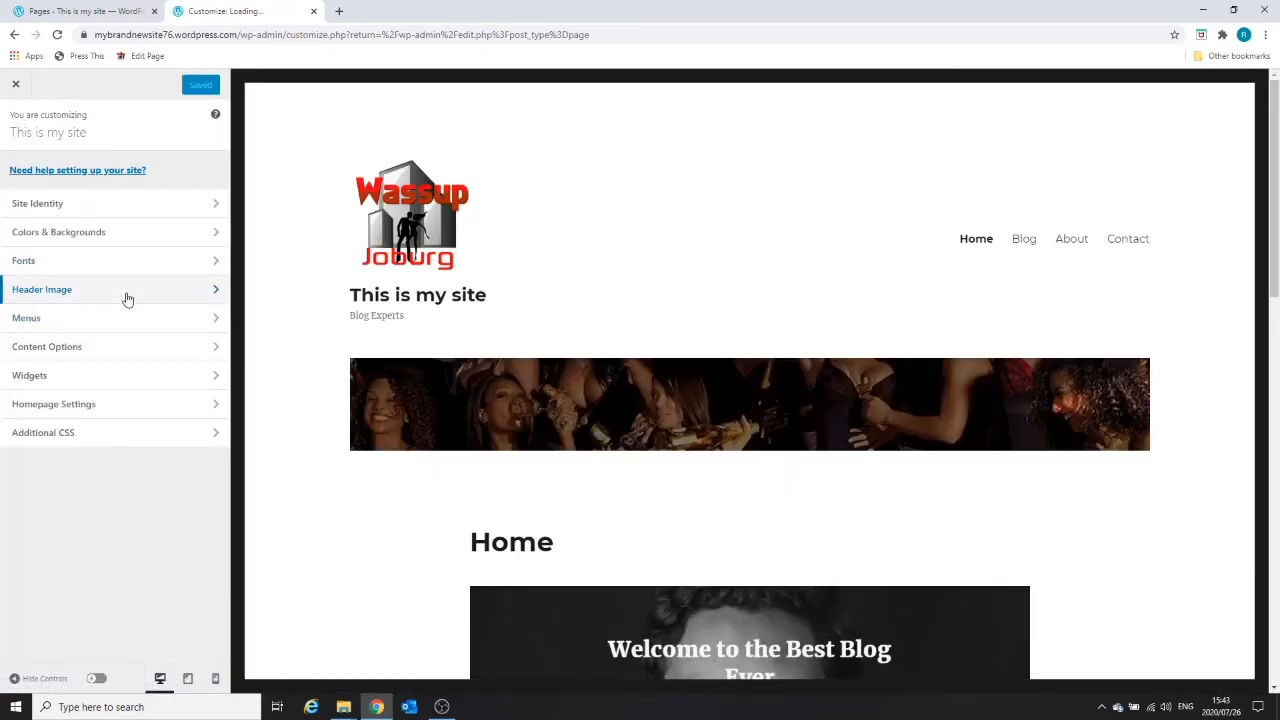
{"action": "left_click", "coordinate": [123, 292]}
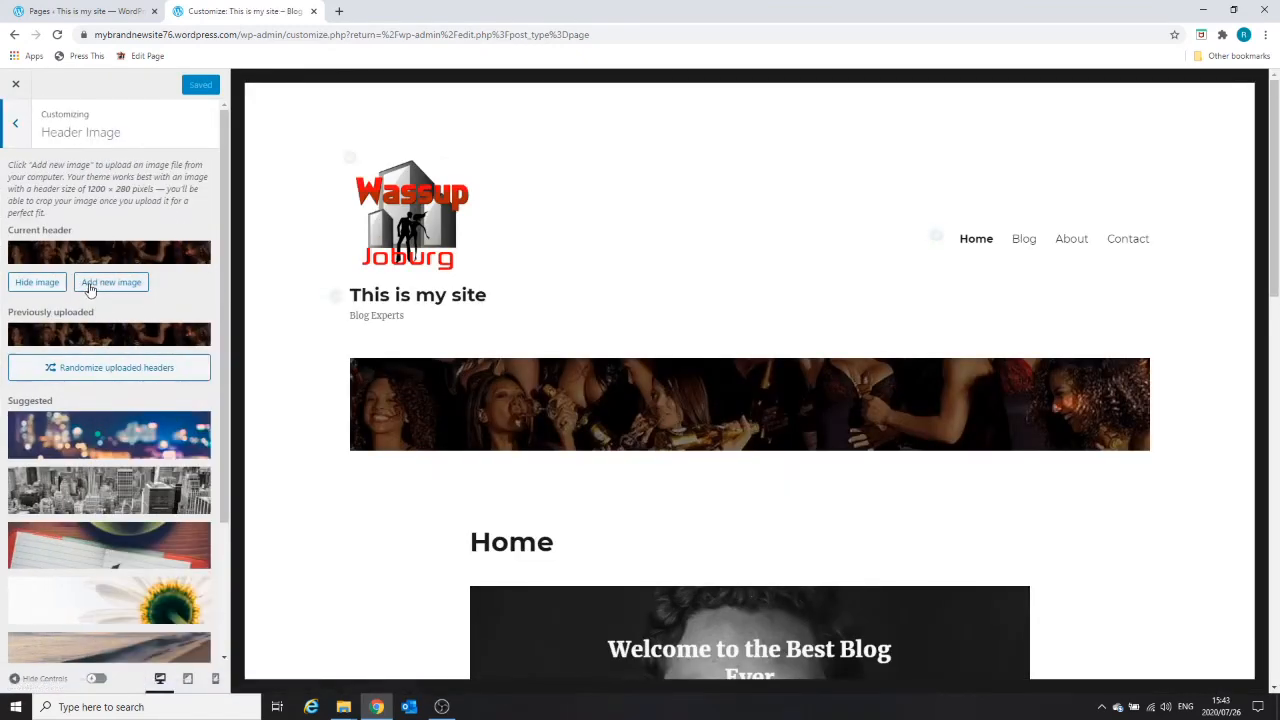
{"action": "left_click", "coordinate": [40, 283]}
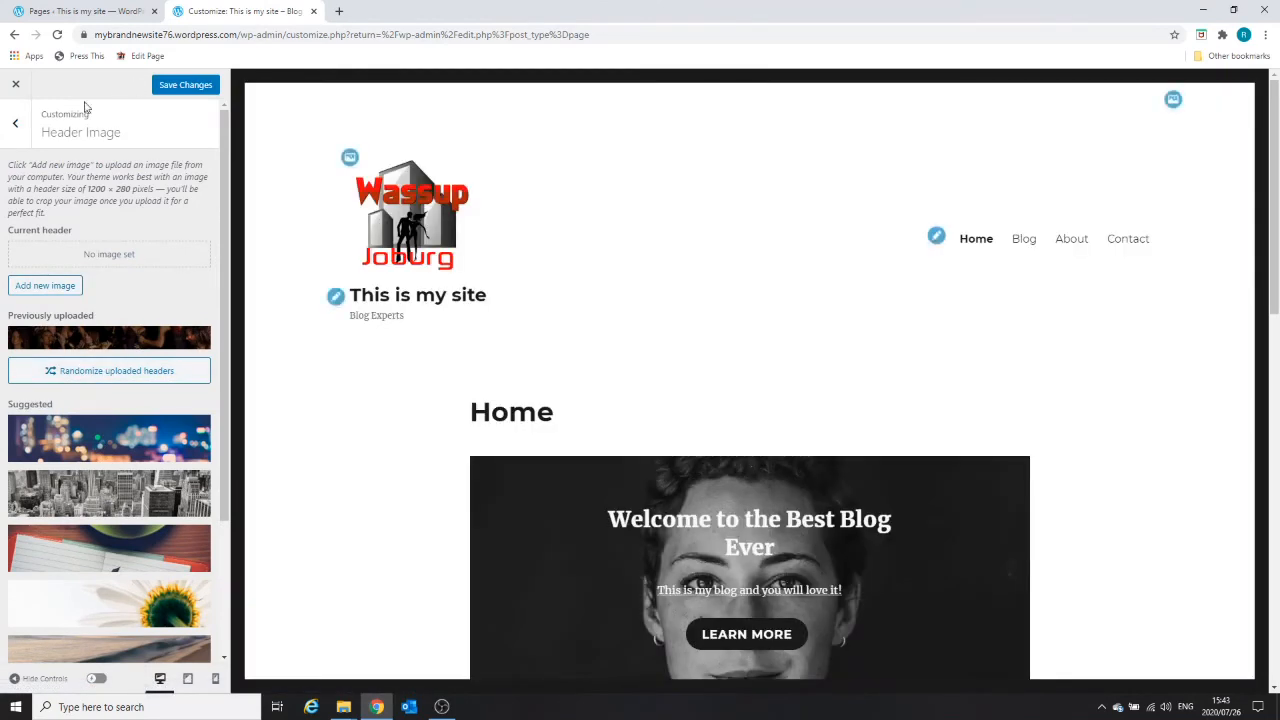
Save the header image change, leave the customizer and open the Home page for editing
{"action": "left_click", "coordinate": [172, 84]}
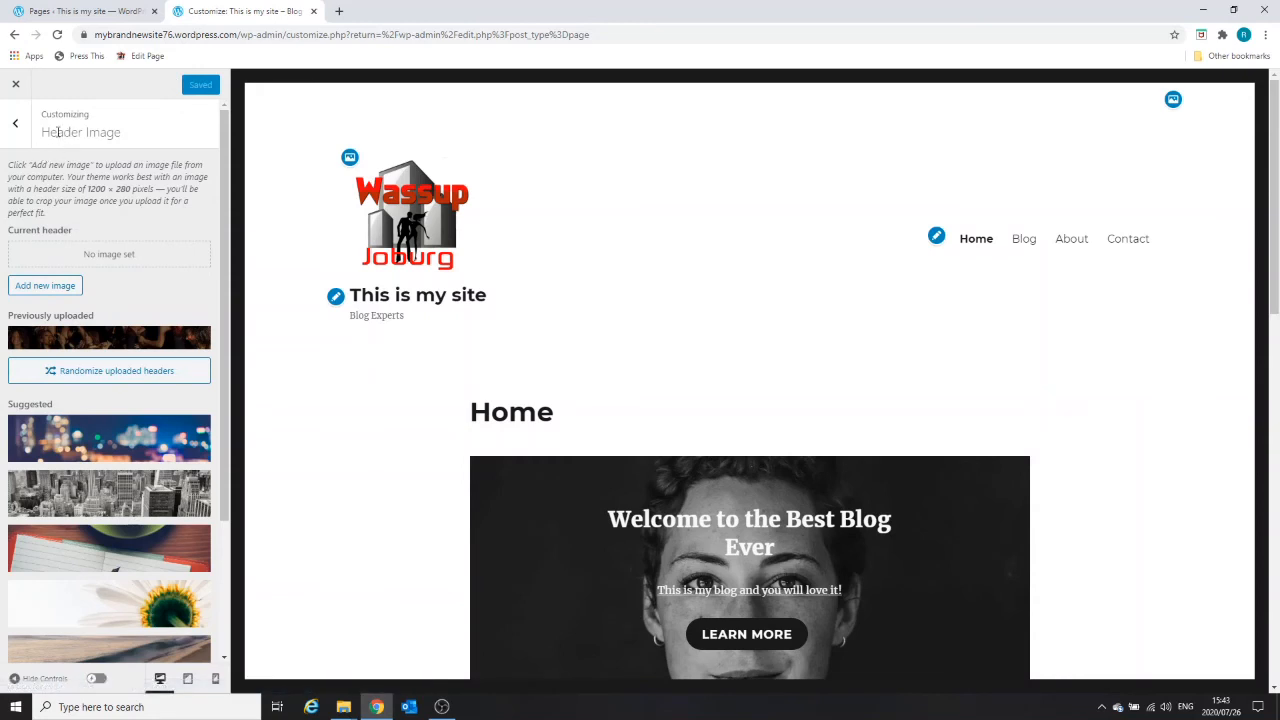
{"action": "left_click", "coordinate": [15, 123]}
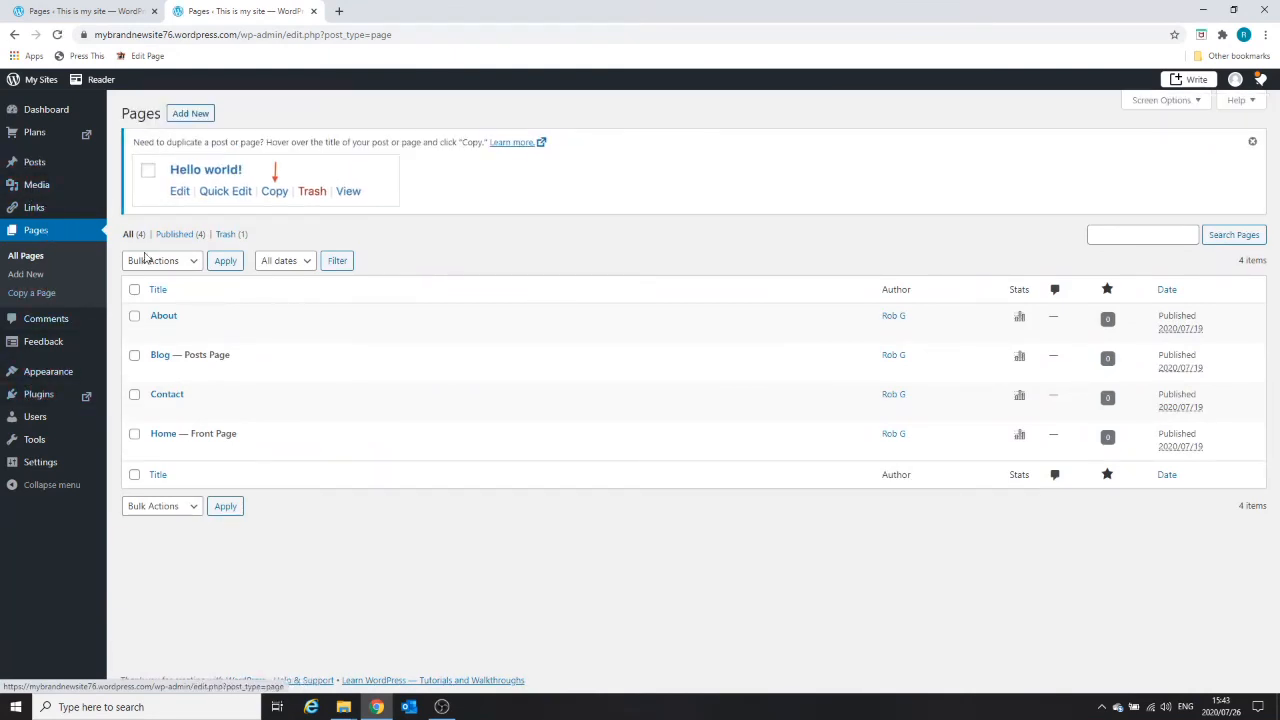
{"action": "left_click", "coordinate": [157, 449]}
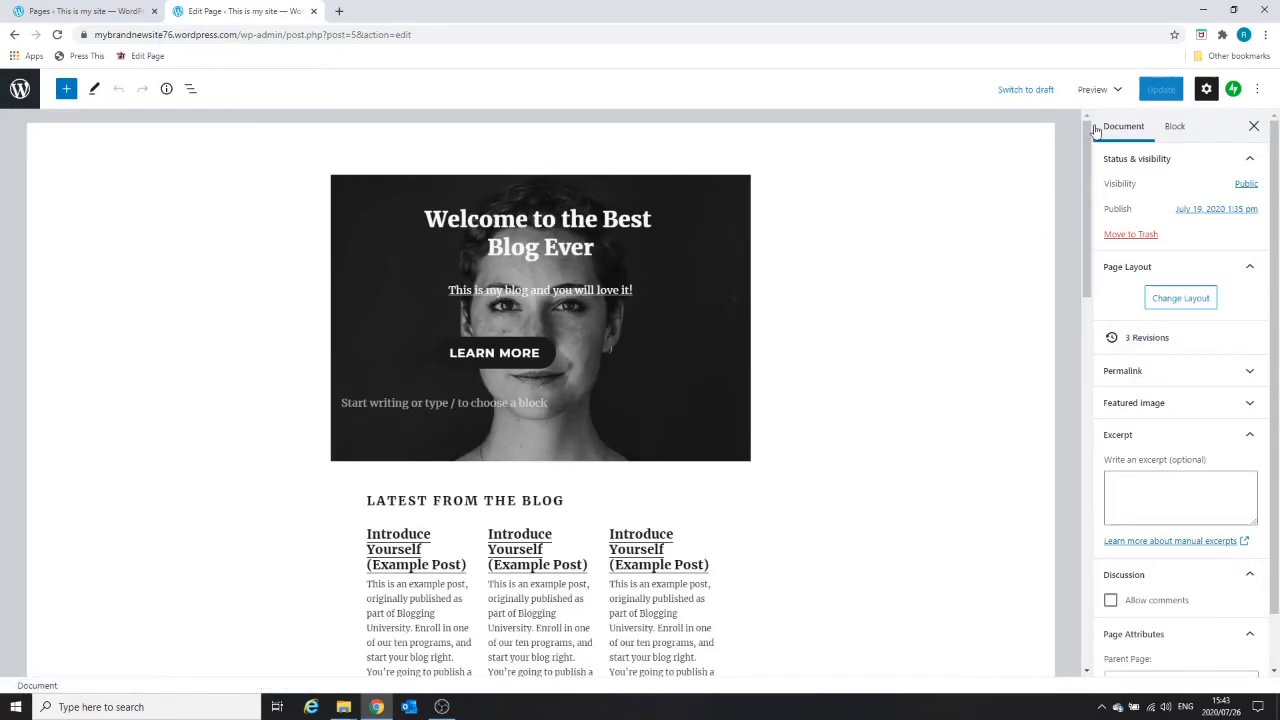
Preview the Home page in a new tab, check it without the header image down to the footer, and close the preview
{"action": "left_click", "coordinate": [1105, 95]}
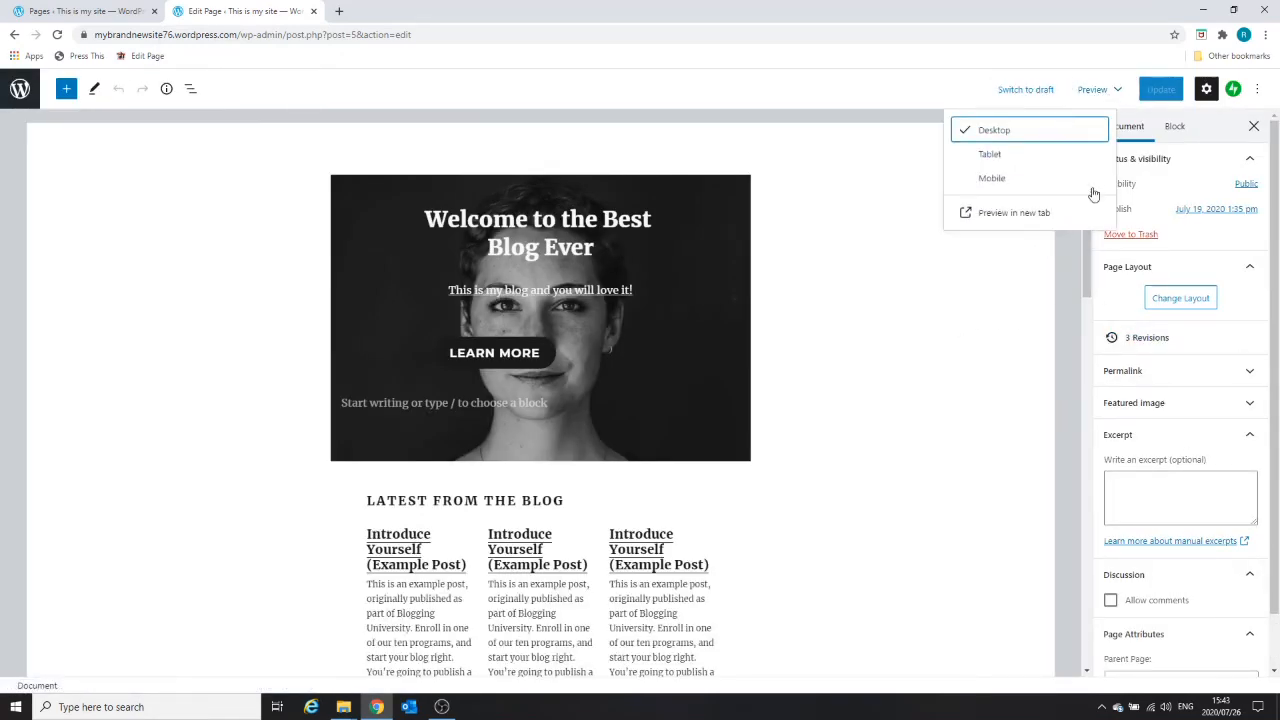
{"action": "left_click", "coordinate": [1026, 214]}
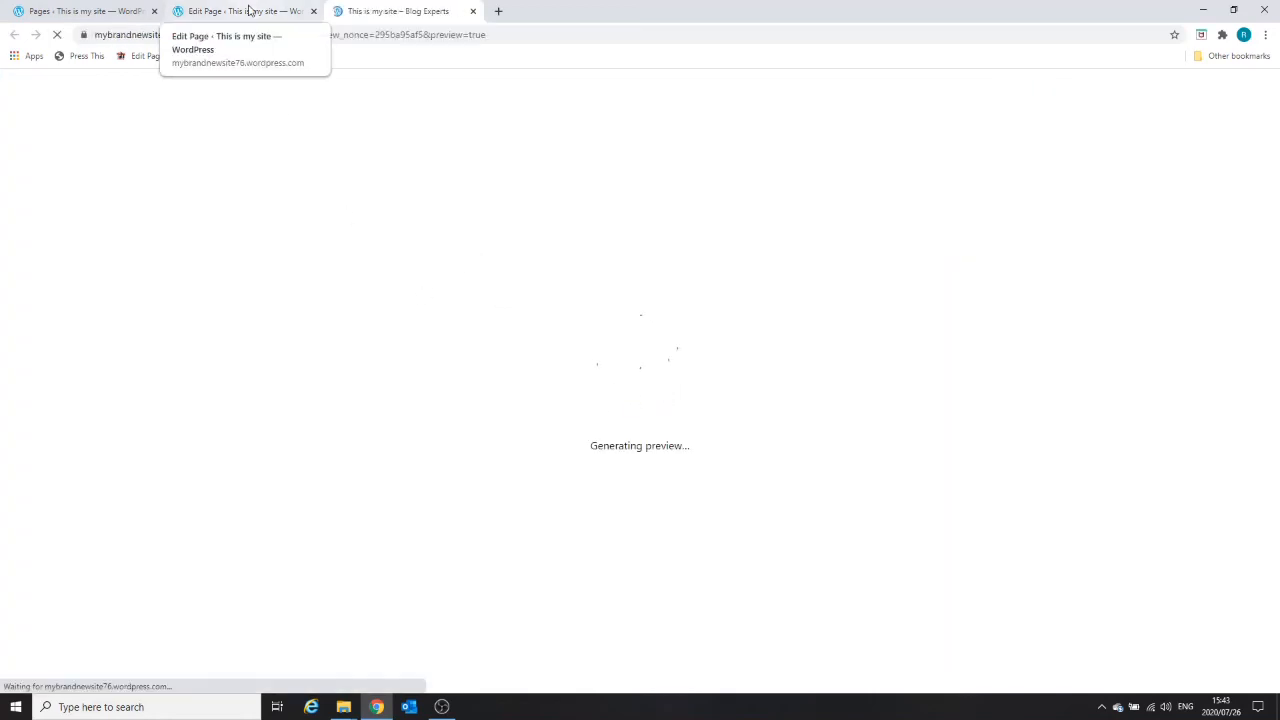
{"action": "scroll", "coordinate": [577, 287], "scroll_direction": "down", "scroll_amount": 3}
{"action": "scroll", "coordinate": [650, 340], "scroll_direction": "up", "scroll_amount": 2}
{"action": "scroll", "coordinate": [684, 366], "scroll_direction": "down", "scroll_amount": 1}
{"action": "scroll", "coordinate": [684, 370], "scroll_direction": "up", "scroll_amount": 1}
{"action": "scroll", "coordinate": [677, 351], "scroll_direction": "down", "scroll_amount": 5}
{"action": "scroll", "coordinate": [684, 342], "scroll_direction": "down", "scroll_amount": 4}
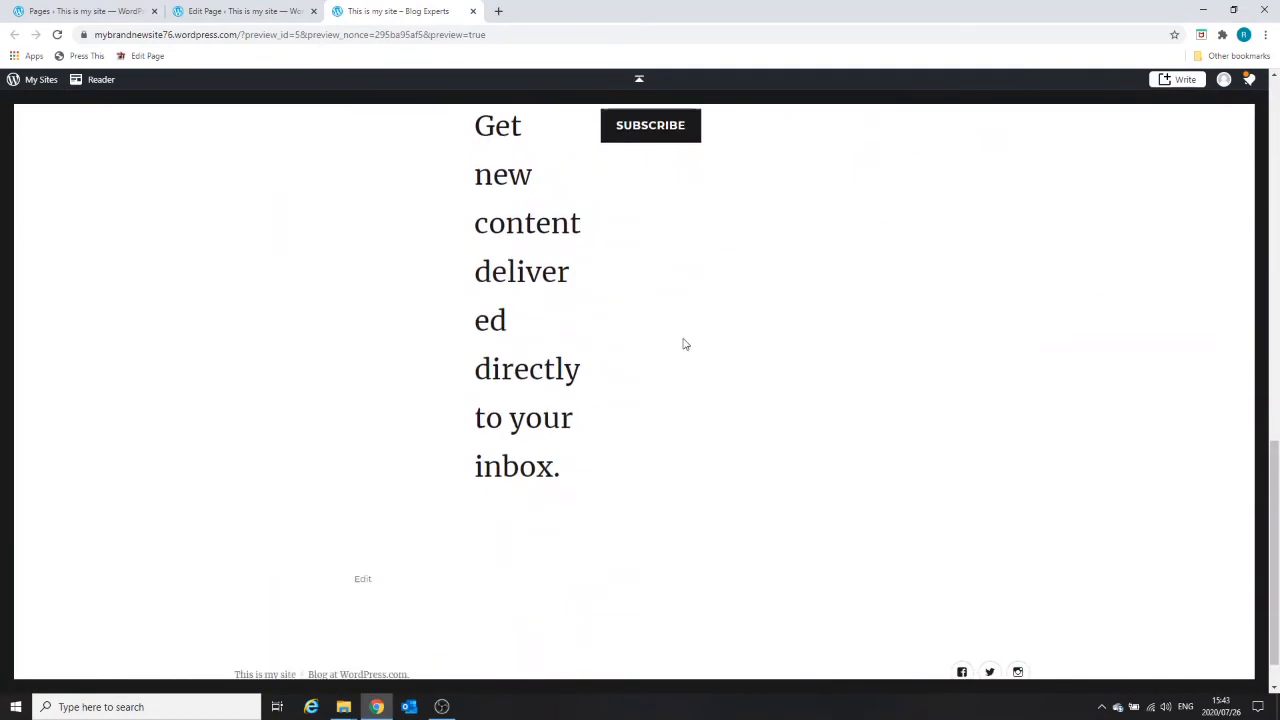
{"action": "scroll", "coordinate": [696, 331], "scroll_direction": "up", "scroll_amount": 7}
{"action": "scroll", "coordinate": [698, 378], "scroll_direction": "up", "scroll_amount": 5}
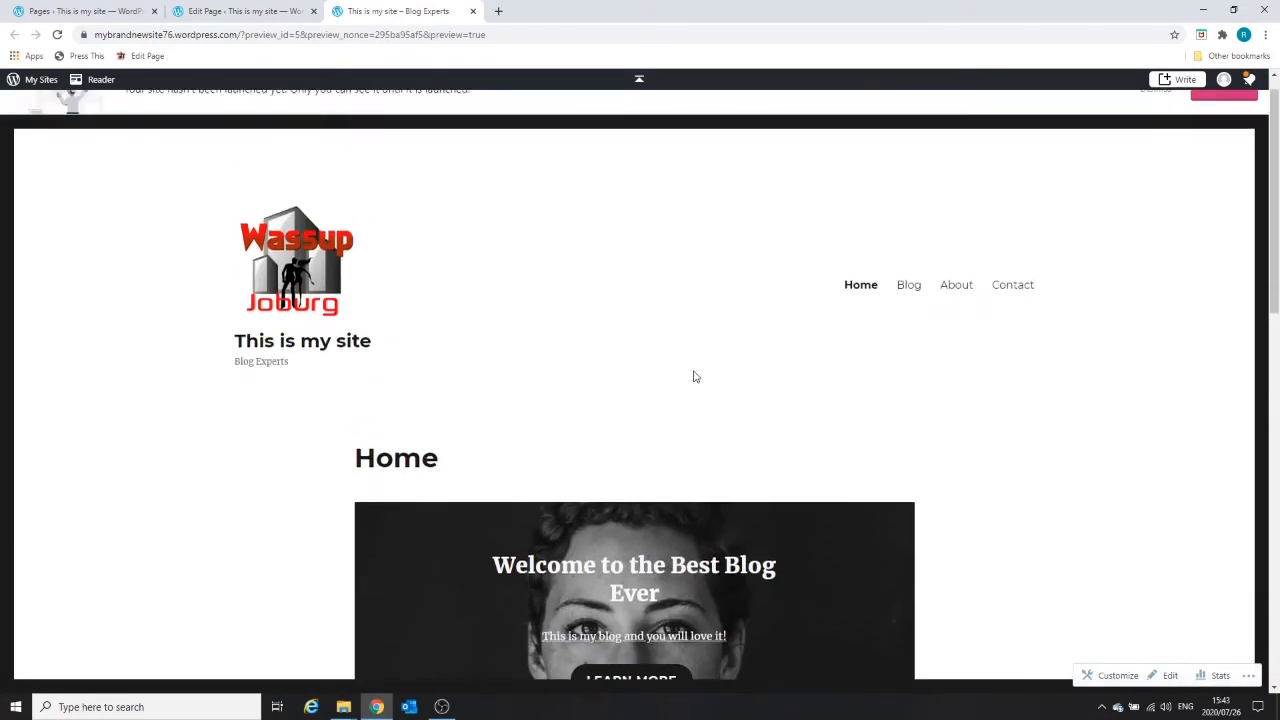
{"action": "scroll", "coordinate": [831, 200], "scroll_direction": "down", "scroll_amount": 8}
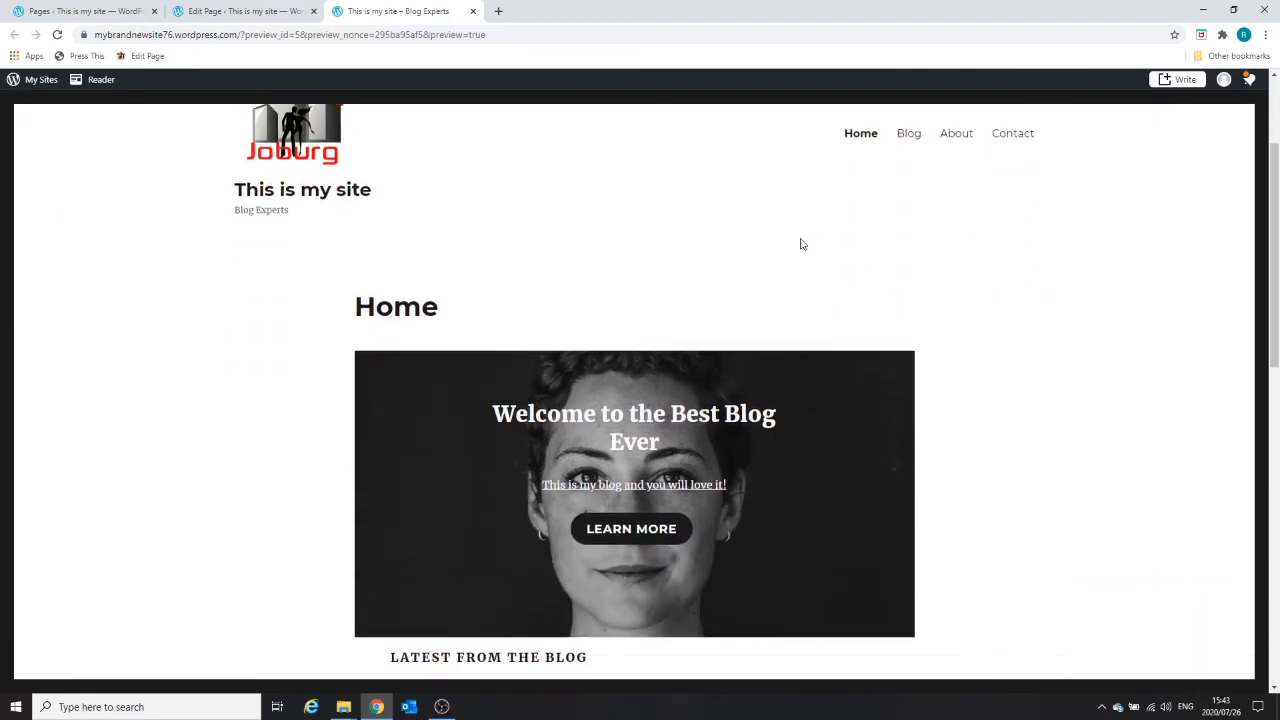
{"action": "scroll", "coordinate": [790, 238], "scroll_direction": "up", "scroll_amount": 10}
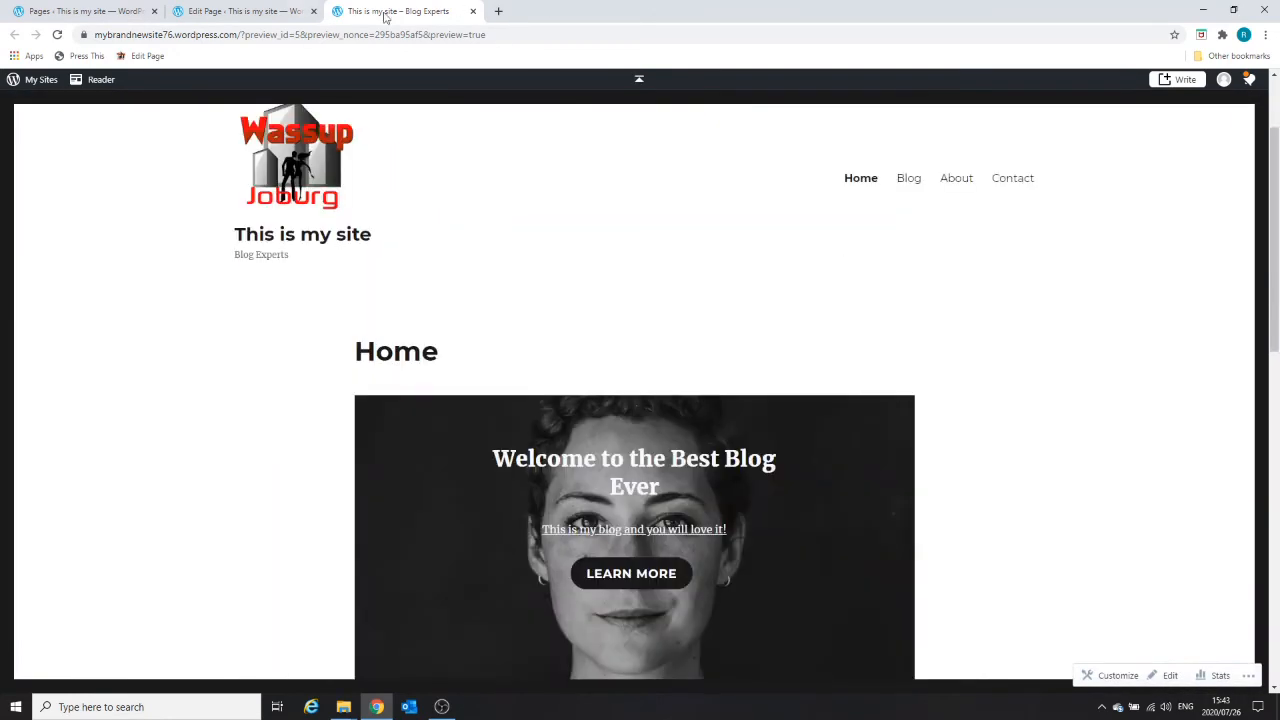
{"action": "left_click", "coordinate": [473, 11]}
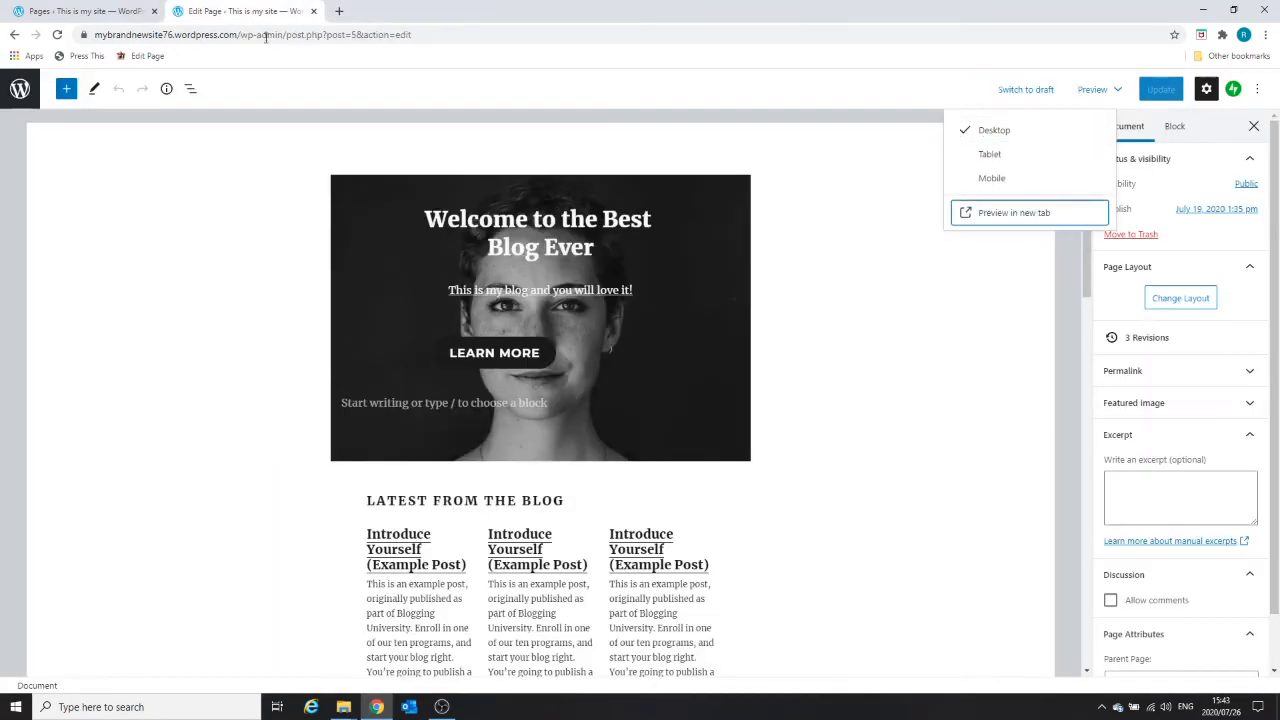
Examine the layout grid, heading and Blog Posts blocks of the Latest from the Blog section, and the subscribe section below them
{"action": "scroll", "coordinate": [400, 360], "scroll_direction": "down", "scroll_amount": 2}
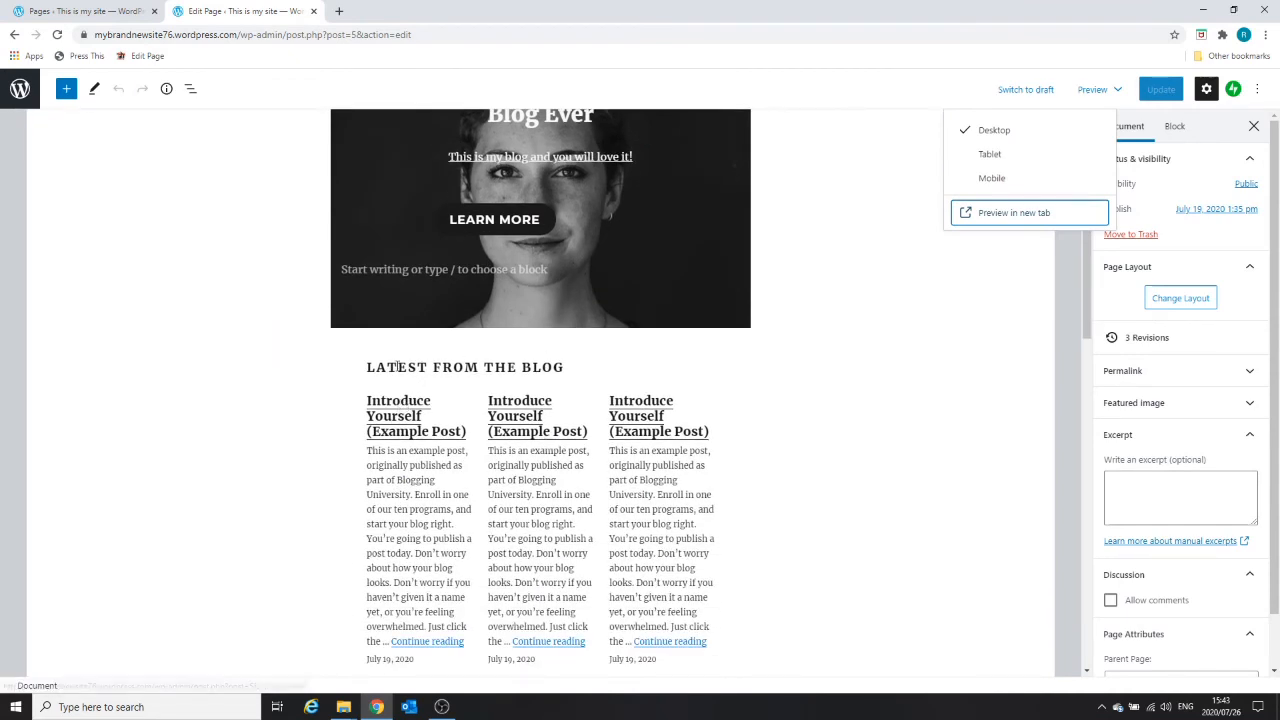
{"action": "left_click", "coordinate": [402, 367]}
{"action": "left_click", "coordinate": [368, 372]}
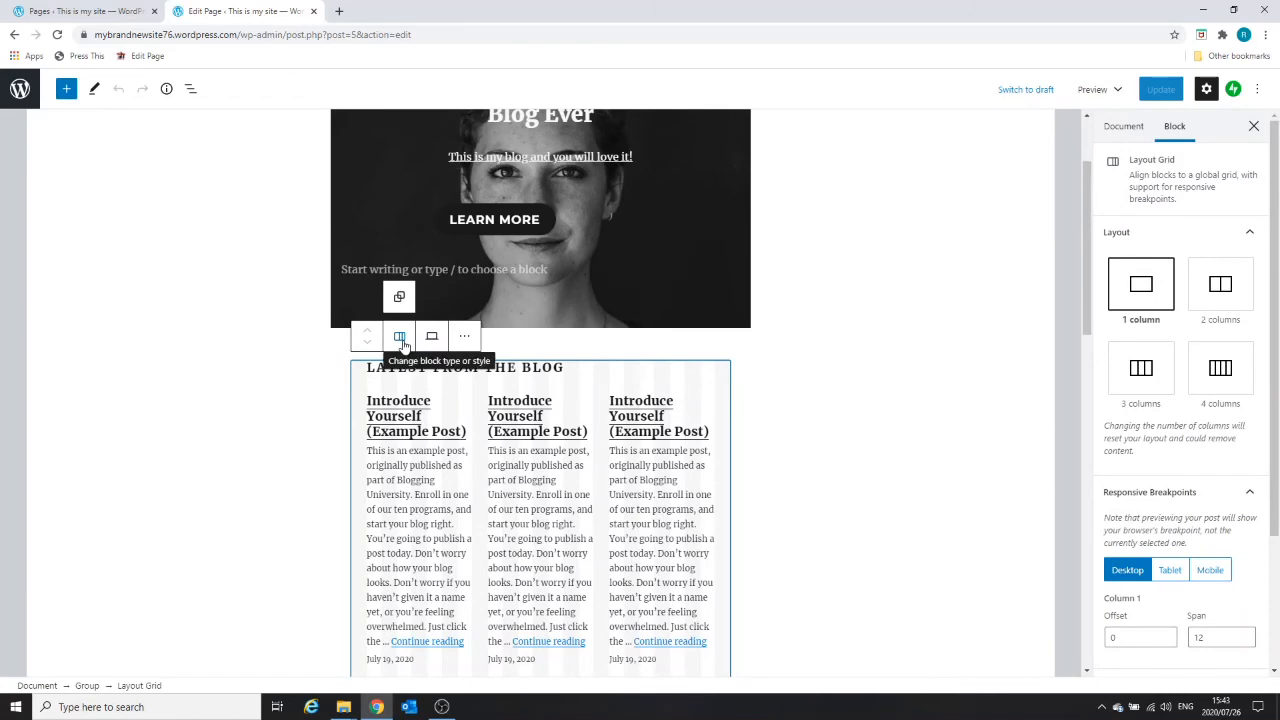
{"action": "left_click", "coordinate": [729, 365]}
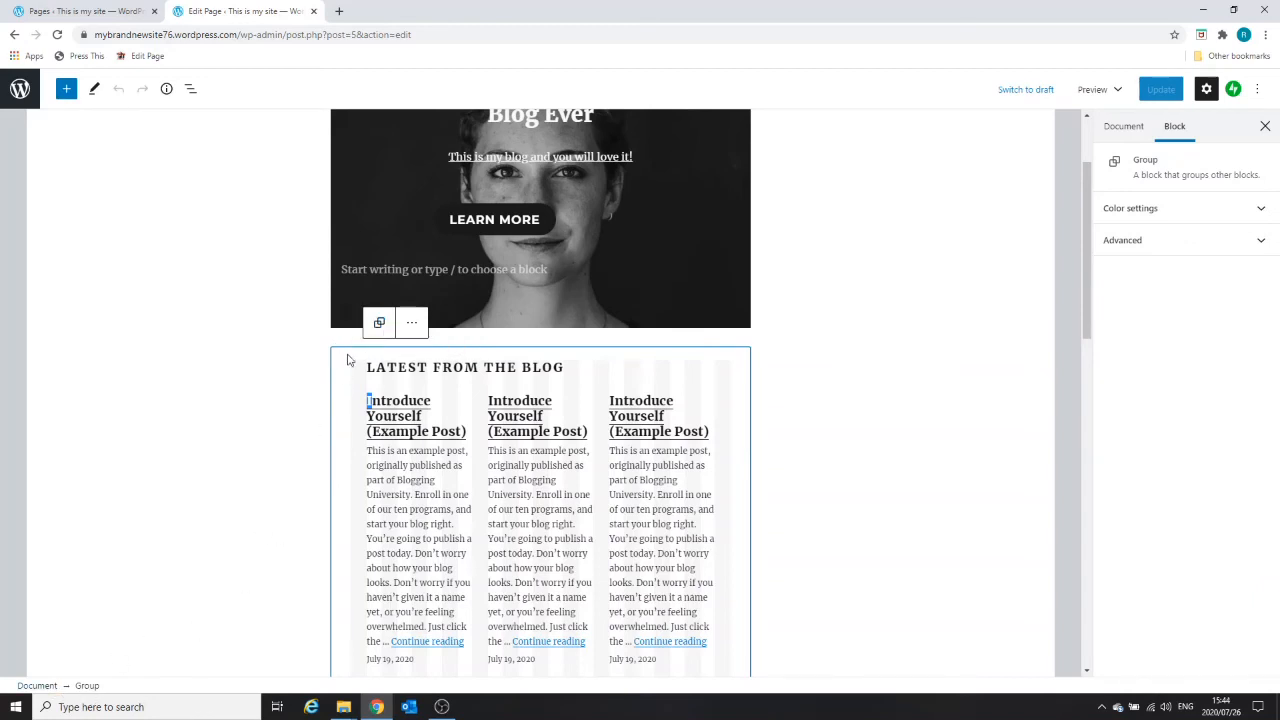
{"action": "left_click", "coordinate": [400, 368]}
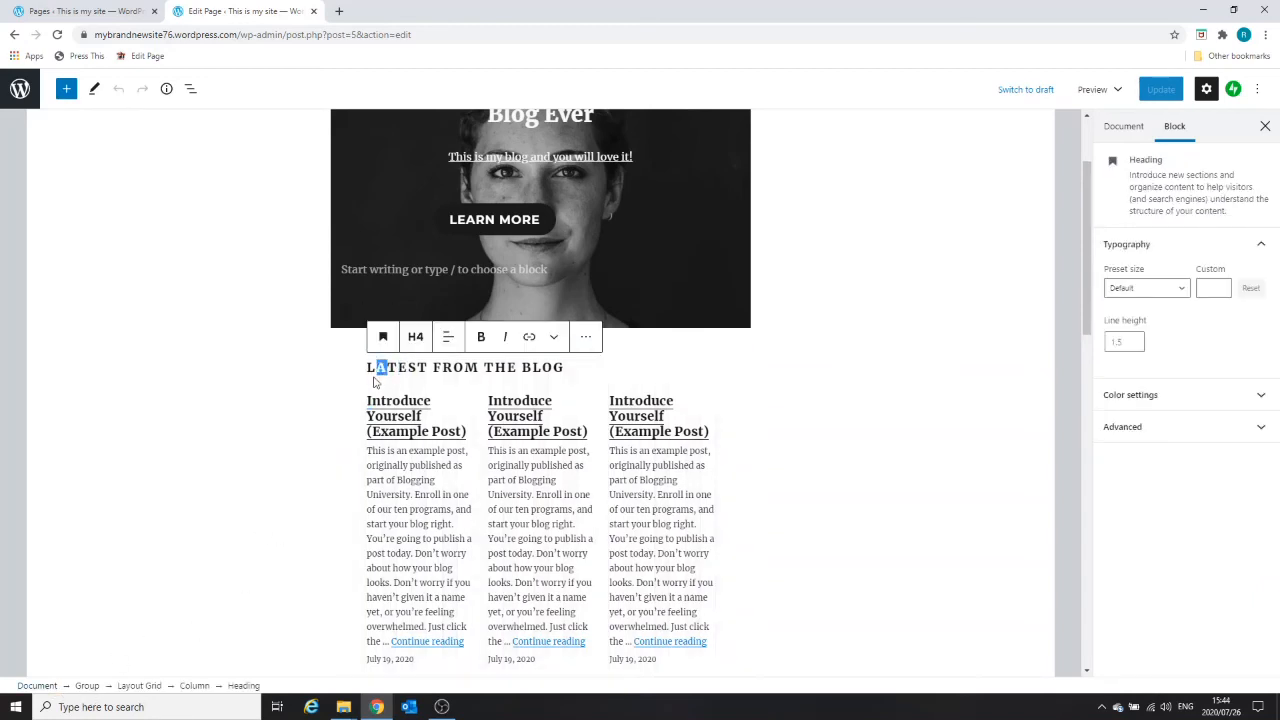
{"action": "left_click", "coordinate": [378, 420]}
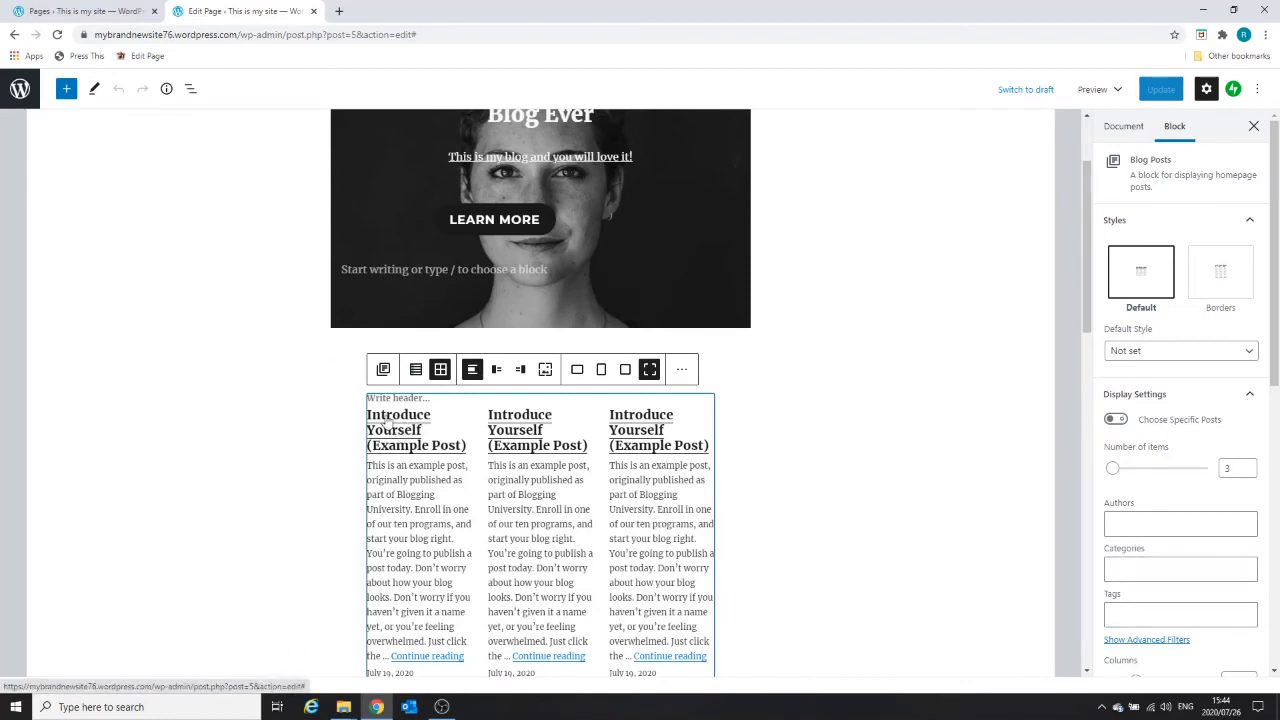
{"action": "scroll", "coordinate": [664, 437], "scroll_direction": "down", "scroll_amount": 2}
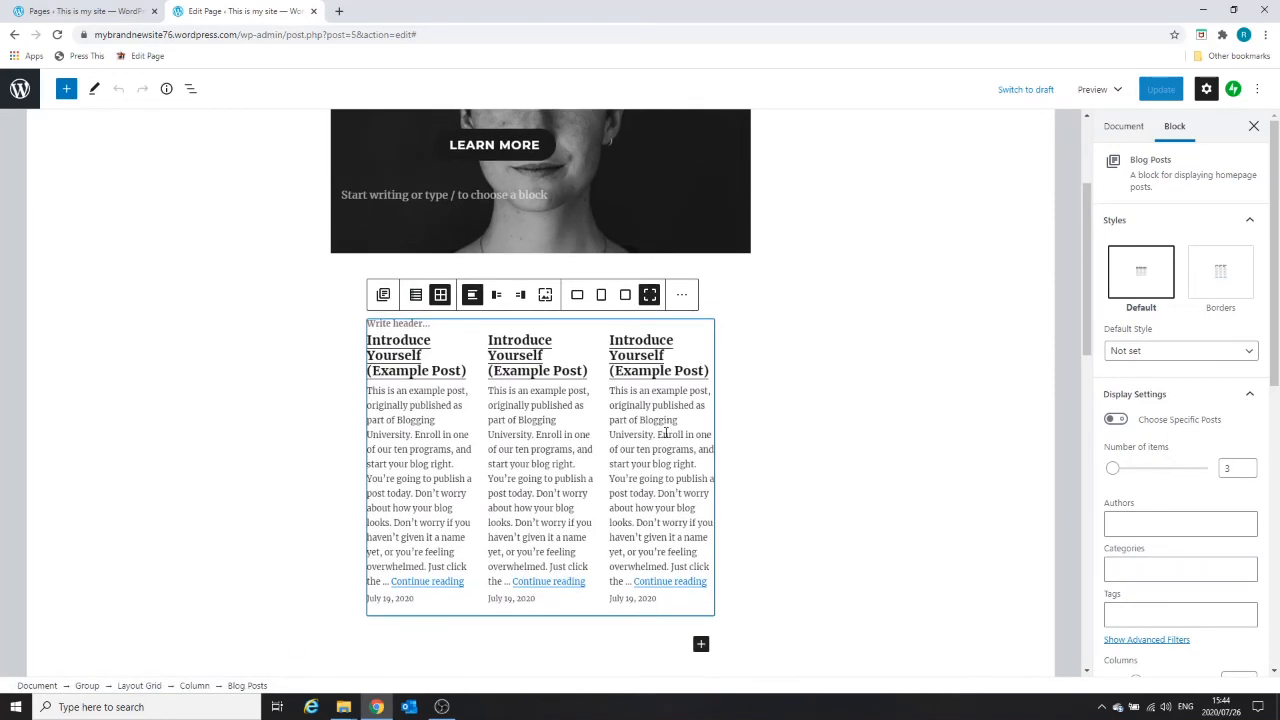
{"action": "scroll", "coordinate": [658, 437], "scroll_direction": "up", "scroll_amount": 1}
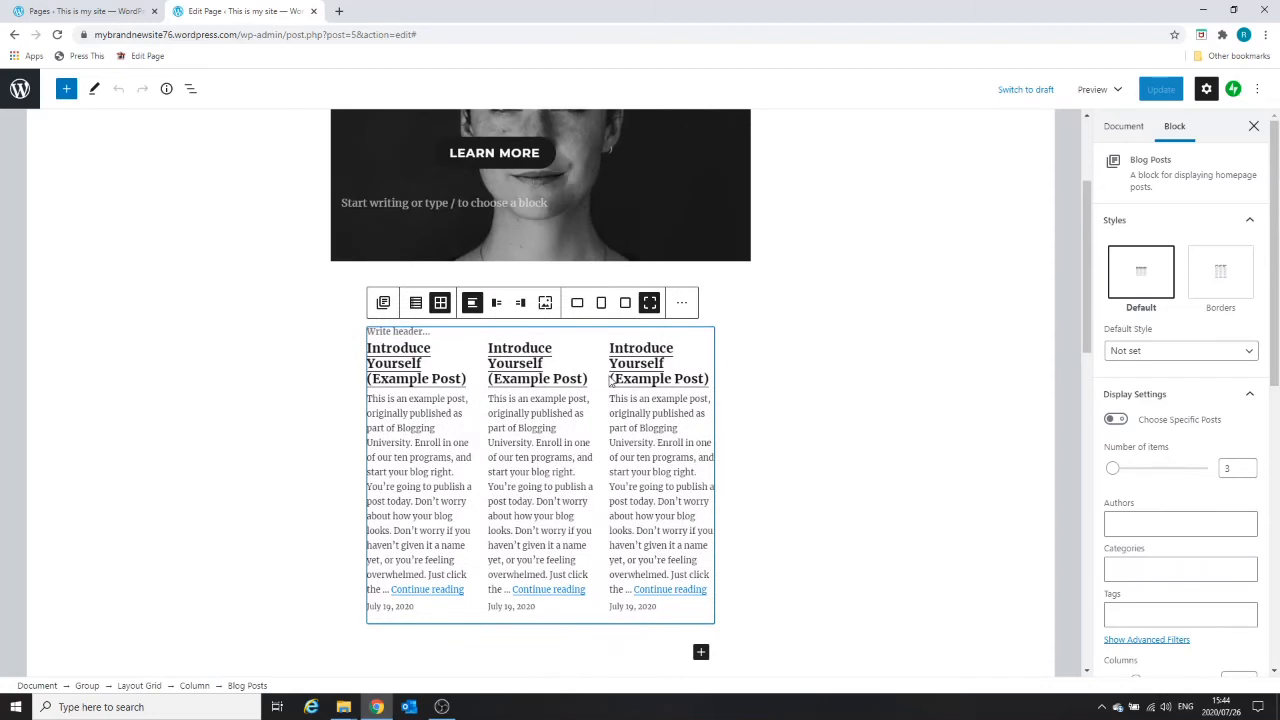
{"action": "scroll", "coordinate": [563, 420], "scroll_direction": "down", "scroll_amount": 3}
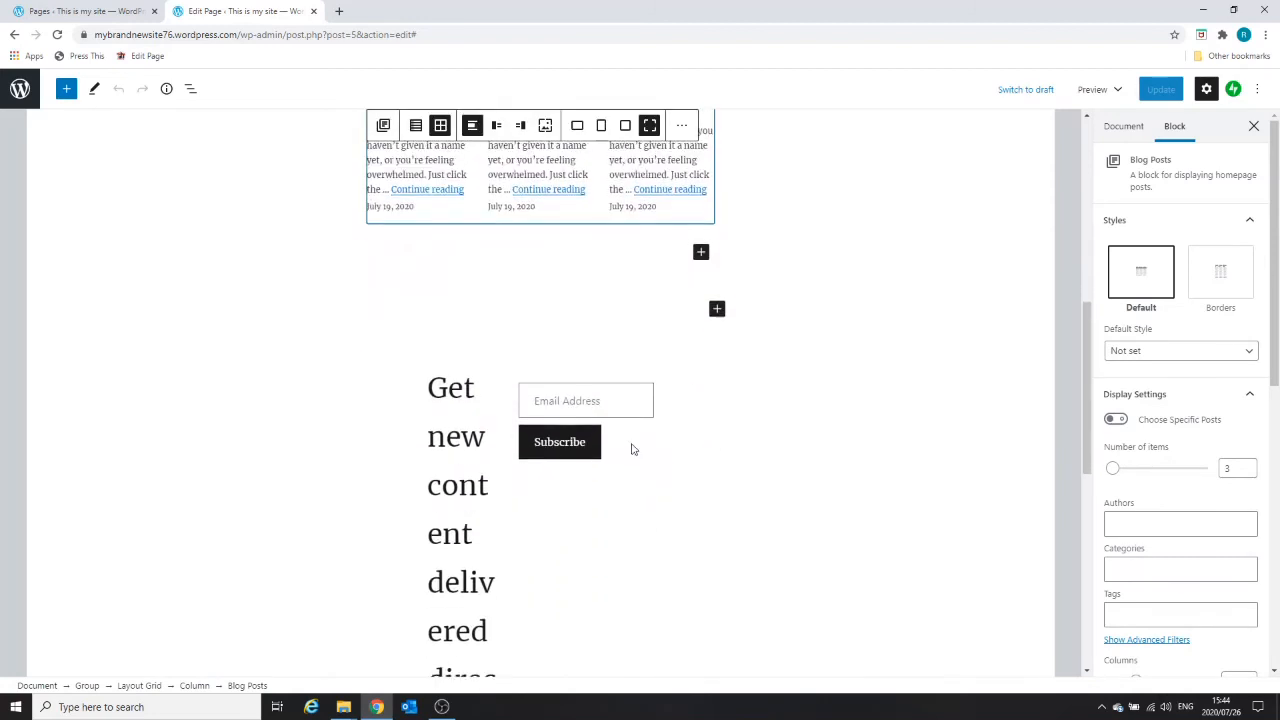
{"action": "scroll", "coordinate": [640, 440], "scroll_direction": "down", "scroll_amount": 2}
{"action": "scroll", "coordinate": [646, 434], "scroll_direction": "up", "scroll_amount": 4}
{"action": "scroll", "coordinate": [628, 453], "scroll_direction": "down", "scroll_amount": 2}
{"action": "scroll", "coordinate": [686, 417], "scroll_direction": "up", "scroll_amount": 1}
{"action": "scroll", "coordinate": [449, 396], "scroll_direction": "down", "scroll_amount": 4}
{"action": "scroll", "coordinate": [466, 429], "scroll_direction": "up", "scroll_amount": 6}
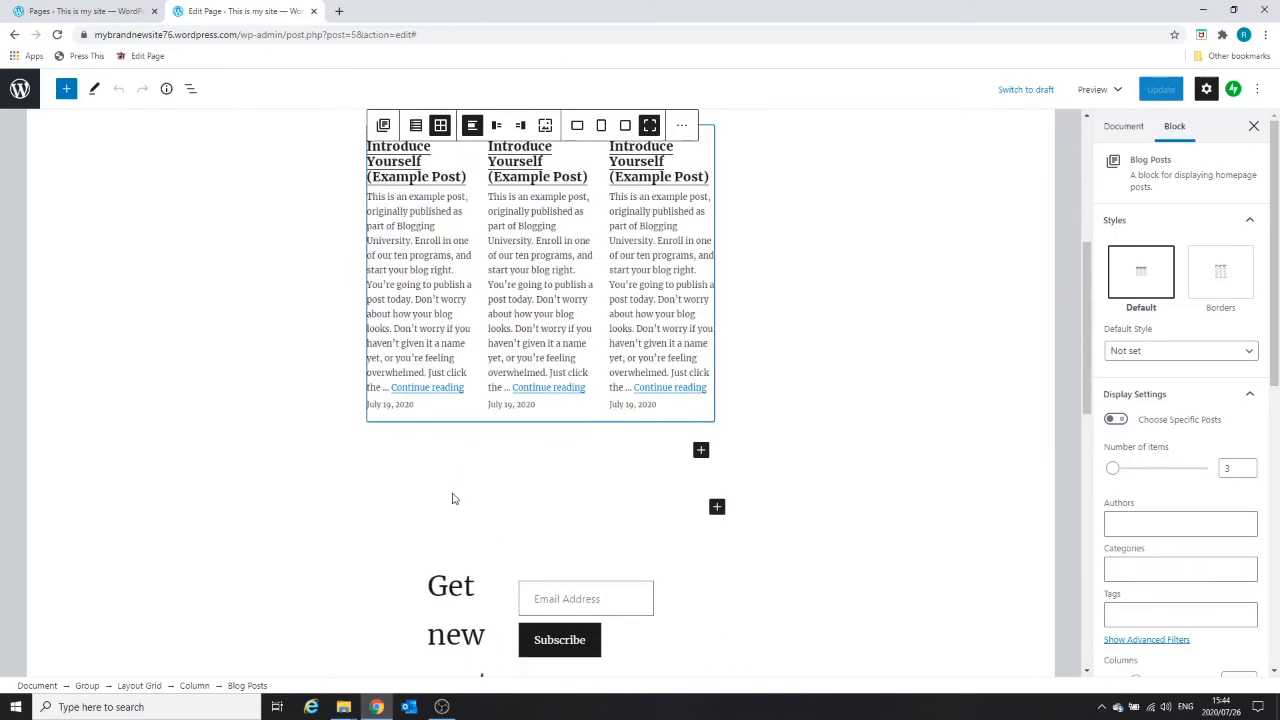
{"action": "scroll", "coordinate": [455, 498], "scroll_direction": "down", "scroll_amount": 2}
{"action": "left_click_drag", "start_coordinate": [462, 461], "coordinate": [444, 431]}
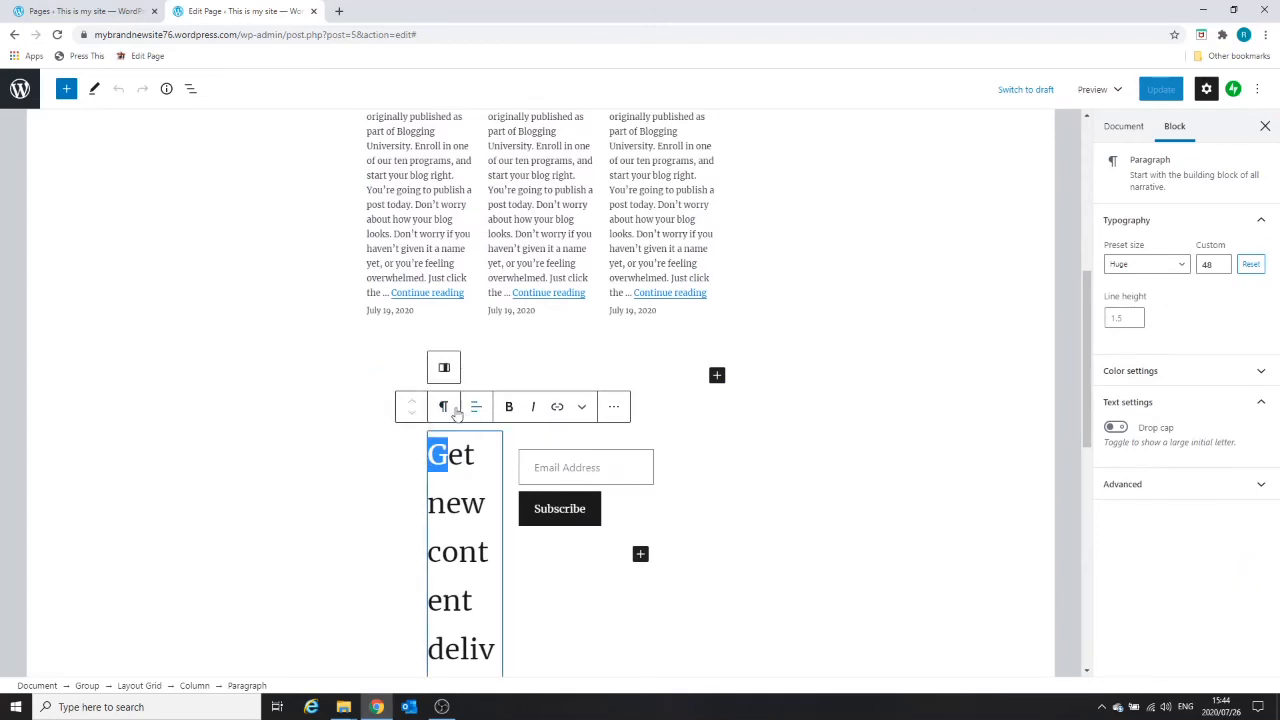
{"action": "left_click", "coordinate": [443, 408]}
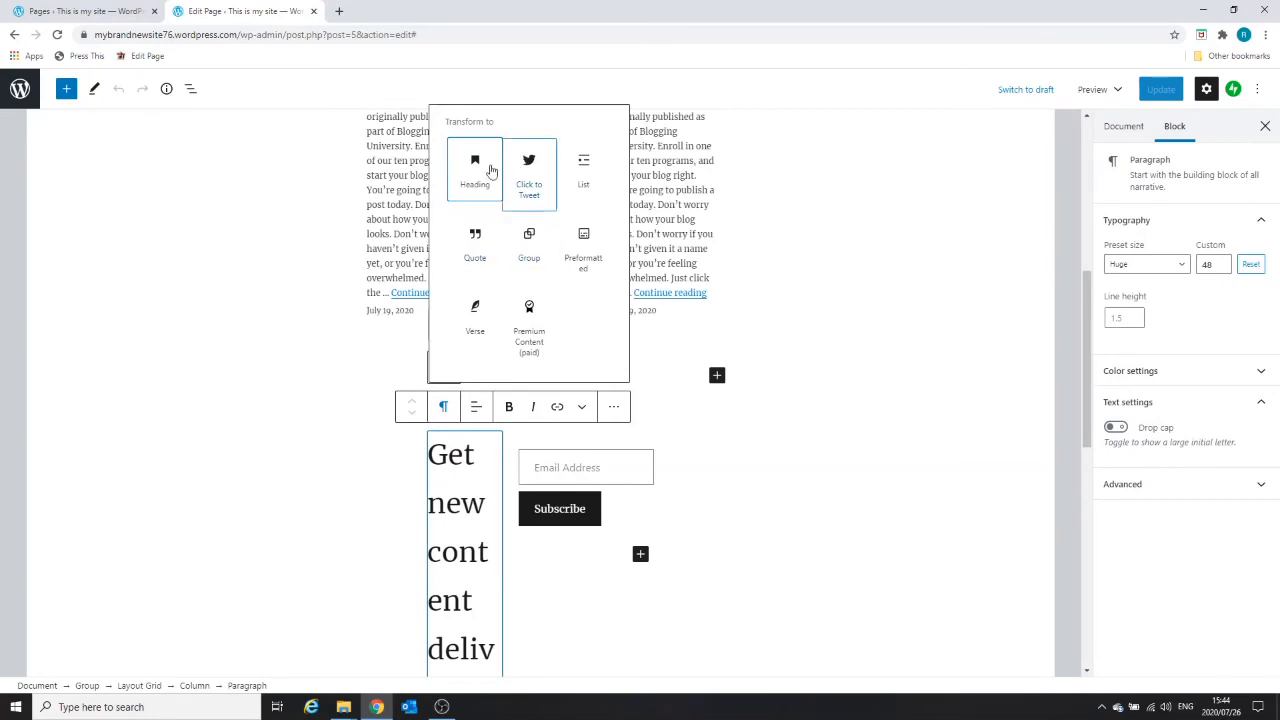
{"action": "left_click", "coordinate": [771, 640]}
{"action": "left_click_drag", "start_coordinate": [475, 480], "coordinate": [461, 475]}
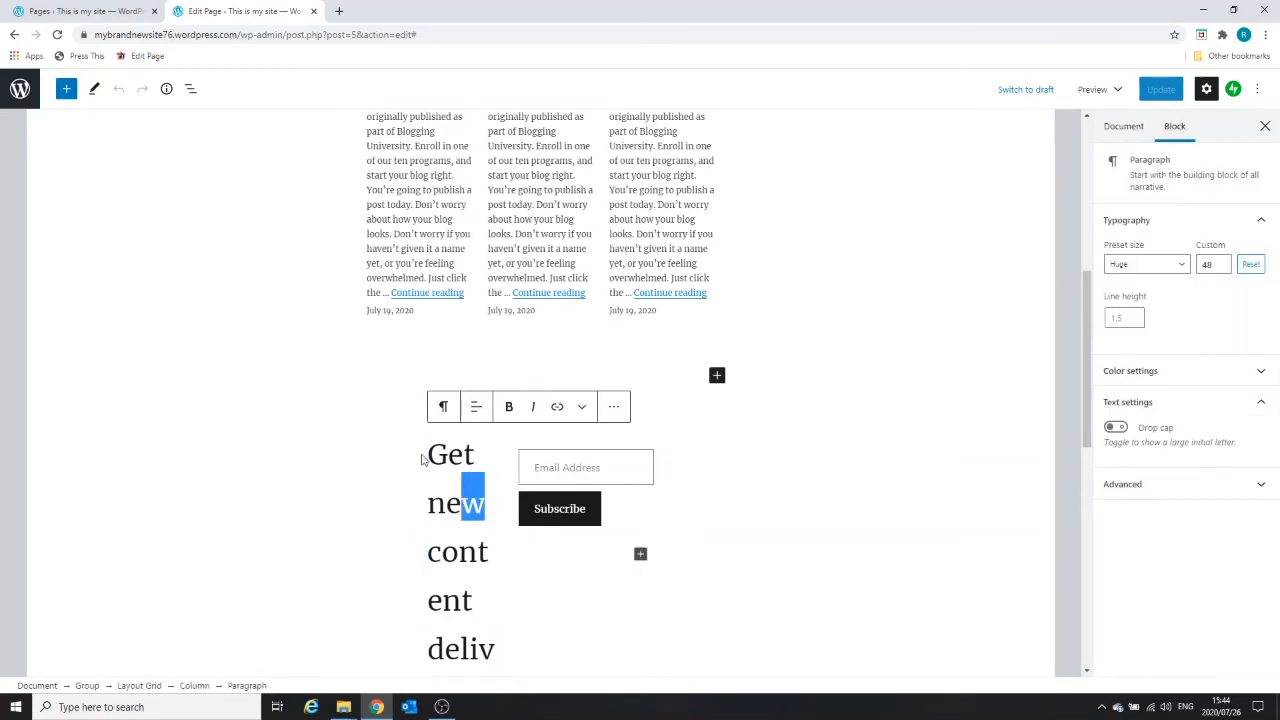
{"action": "left_click", "coordinate": [581, 407]}
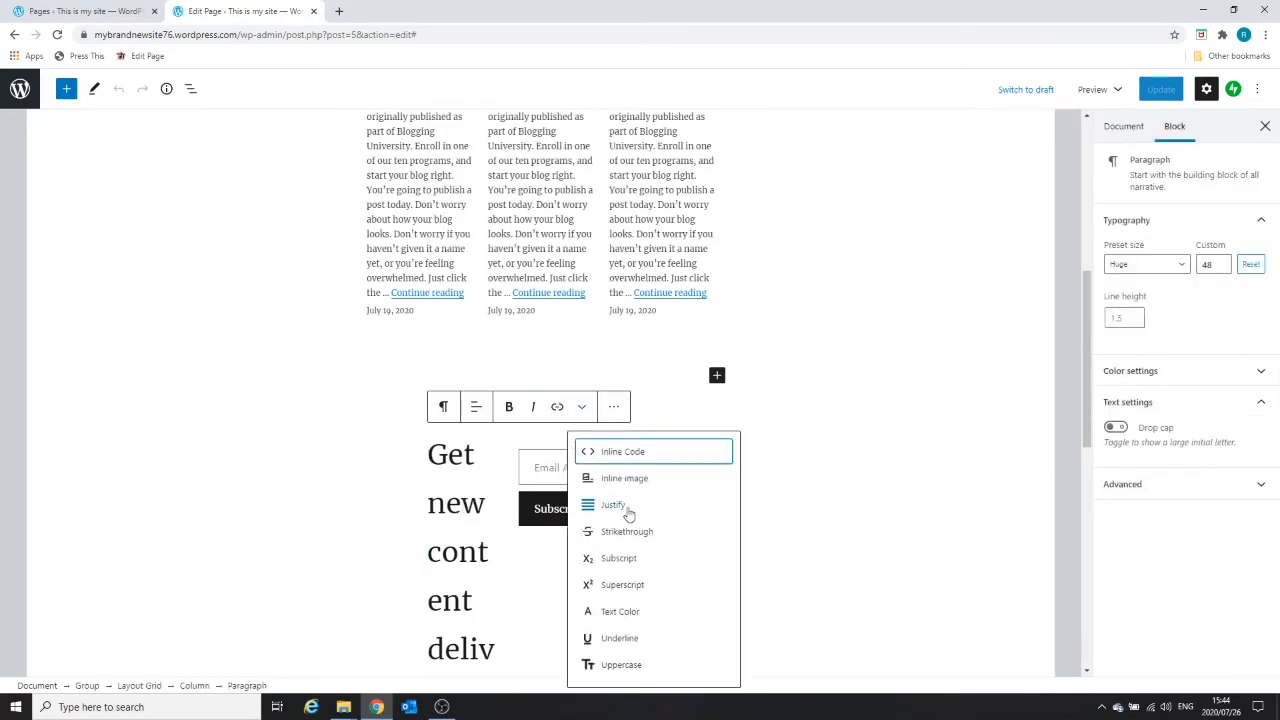
{"action": "left_click", "coordinate": [780, 426]}
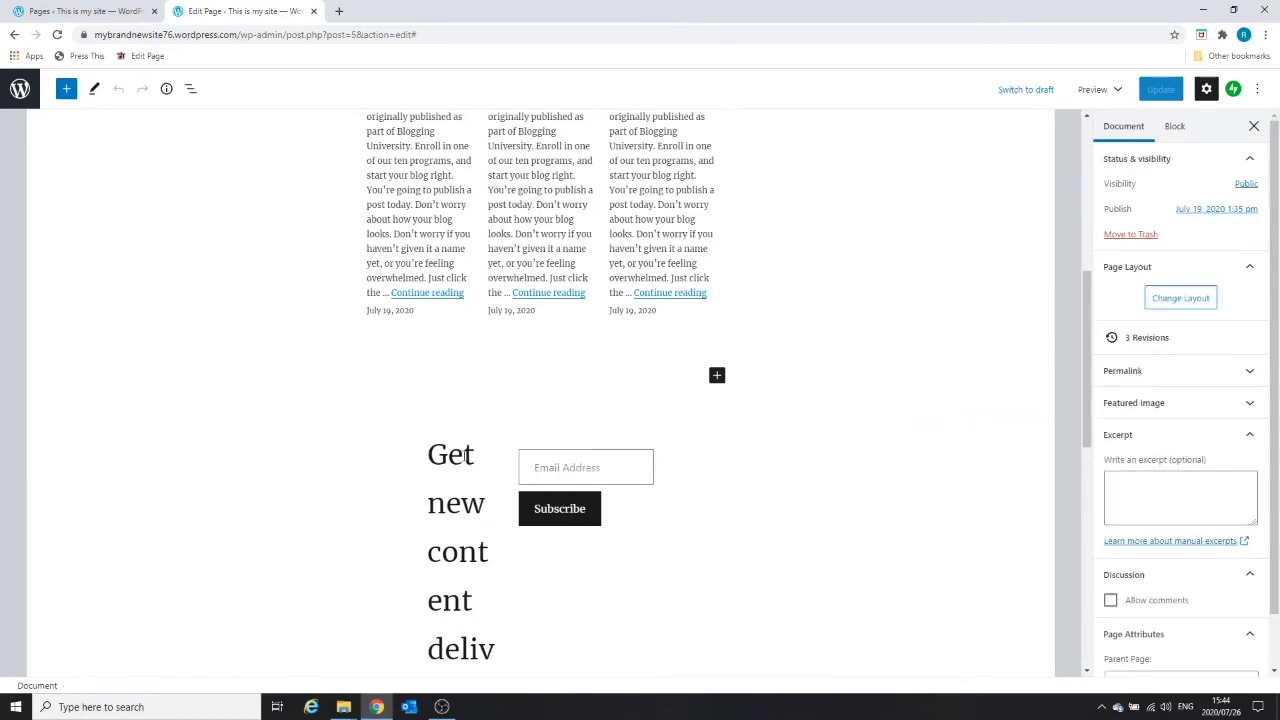
Try the Default and Small preset text sizes on the "Get new content delivered directly to your inbox." paragraph and set it to Normal
{"action": "left_click_drag", "start_coordinate": [463, 455], "coordinate": [478, 463]}
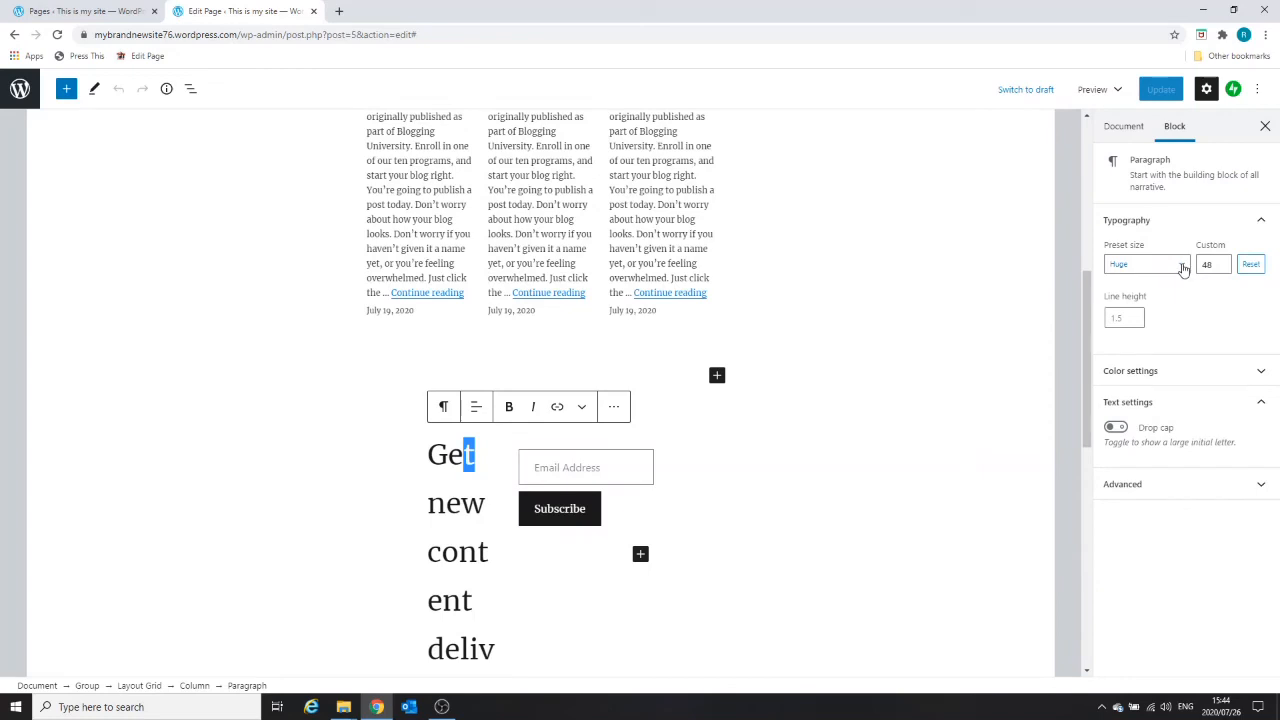
{"action": "left_click", "coordinate": [1183, 268]}
{"action": "left_click", "coordinate": [1140, 296]}
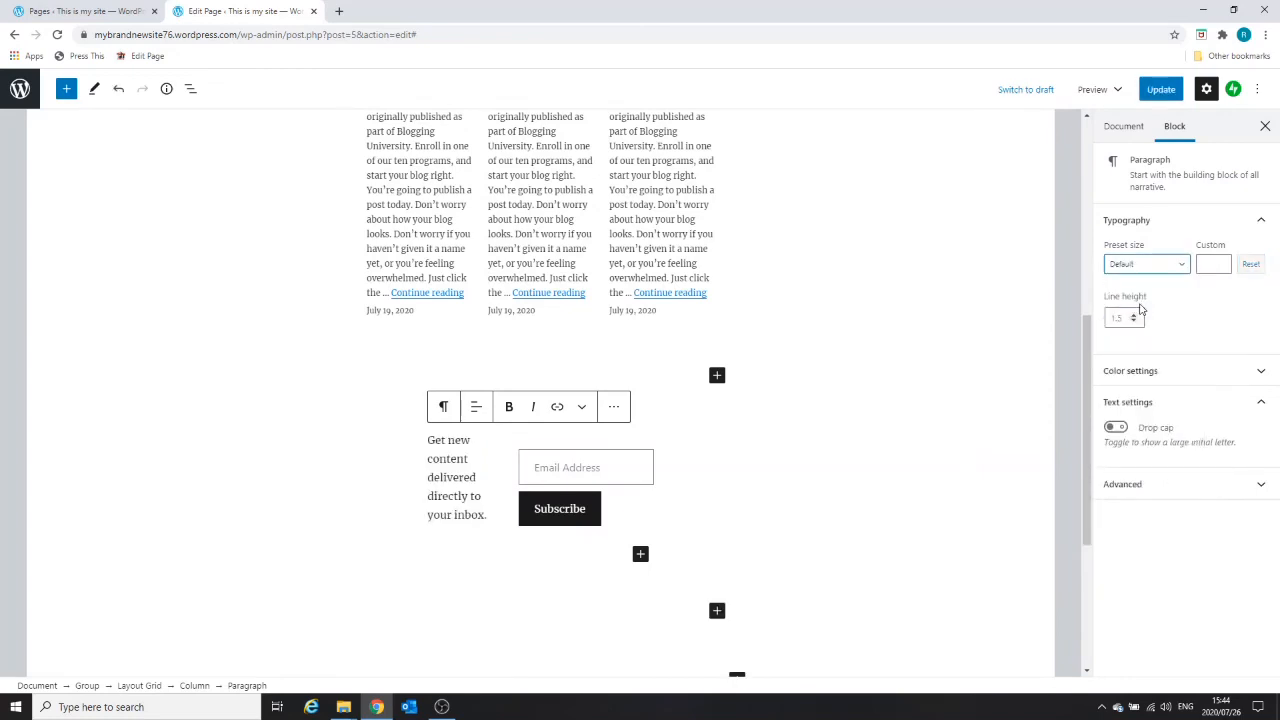
{"action": "left_click", "coordinate": [1181, 268]}
{"action": "left_click", "coordinate": [1145, 328]}
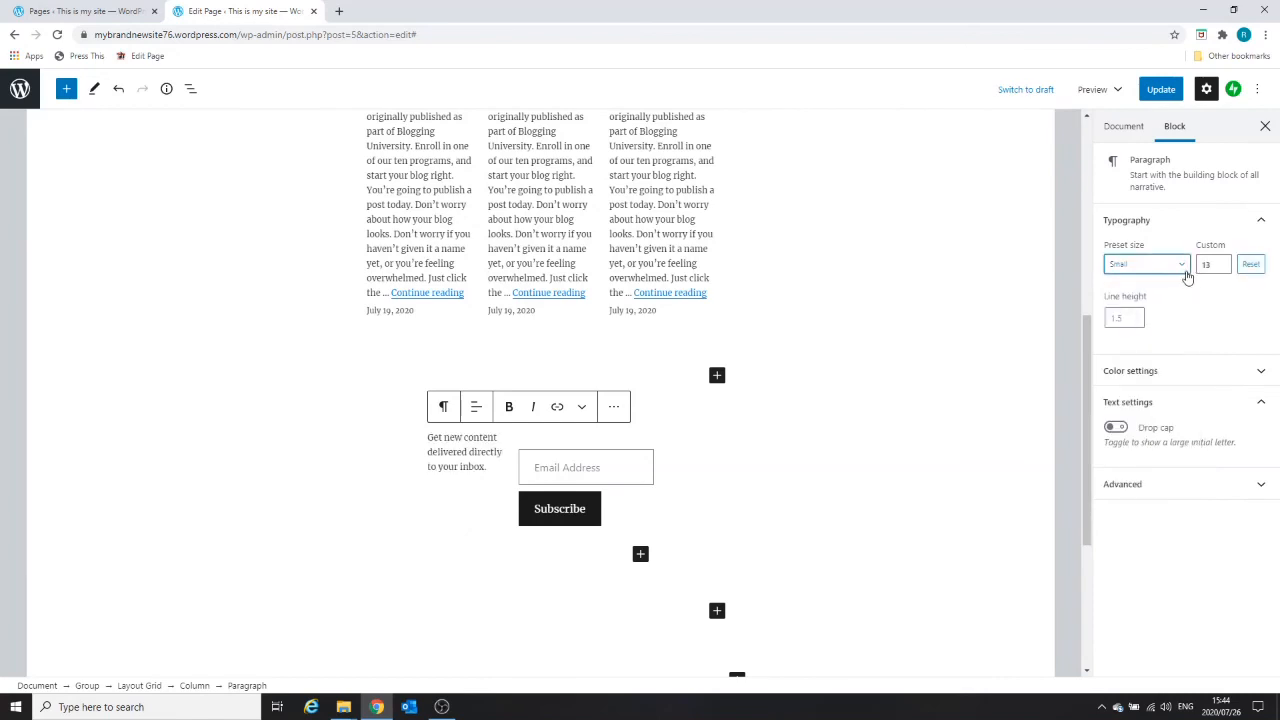
{"action": "left_click", "coordinate": [1183, 268]}
{"action": "left_click", "coordinate": [1135, 358]}
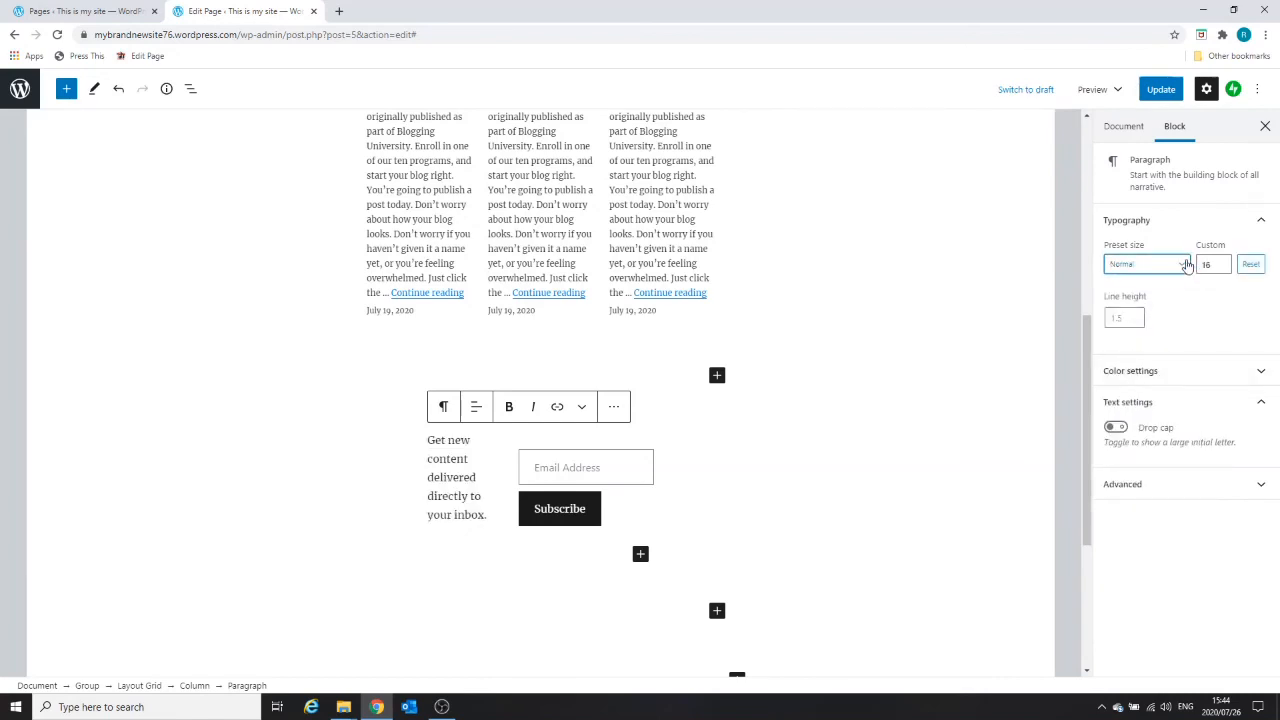
Try custom text sizes up to 19 on the subscribe paragraph and set it back to 16
{"action": "left_click", "coordinate": [1220, 263]}
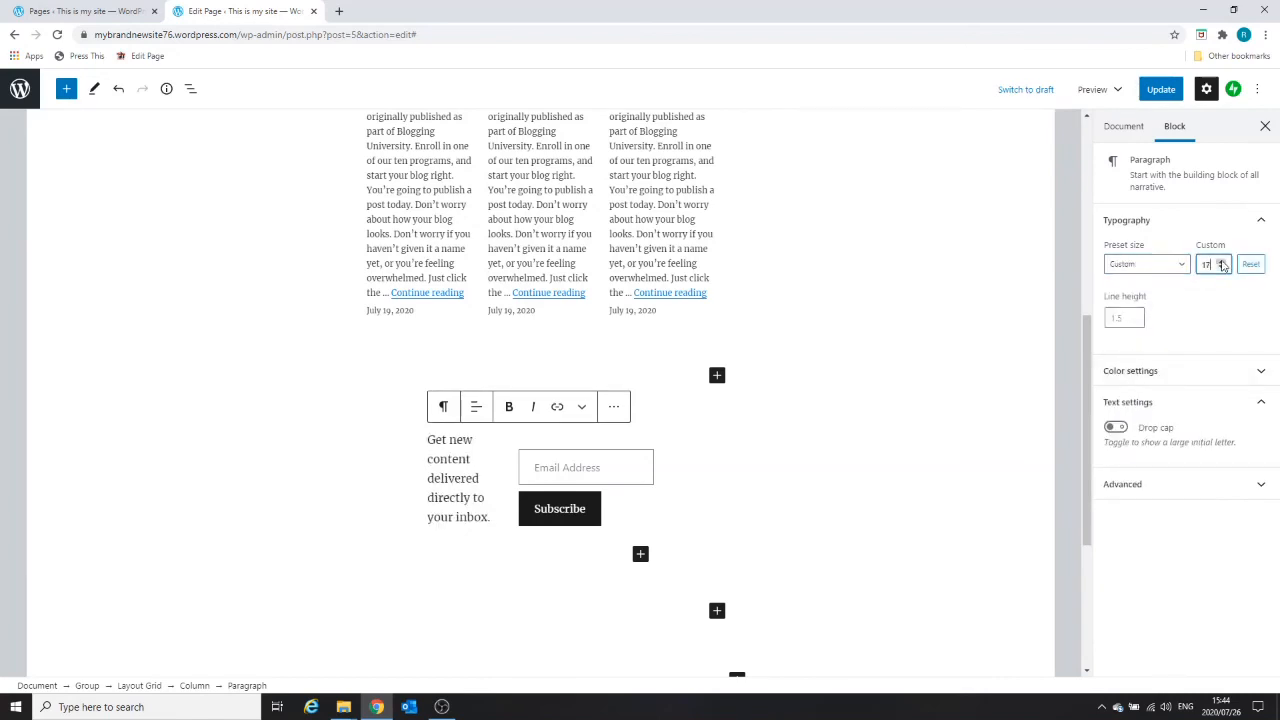
{"action": "left_click", "coordinate": [1221, 262]}
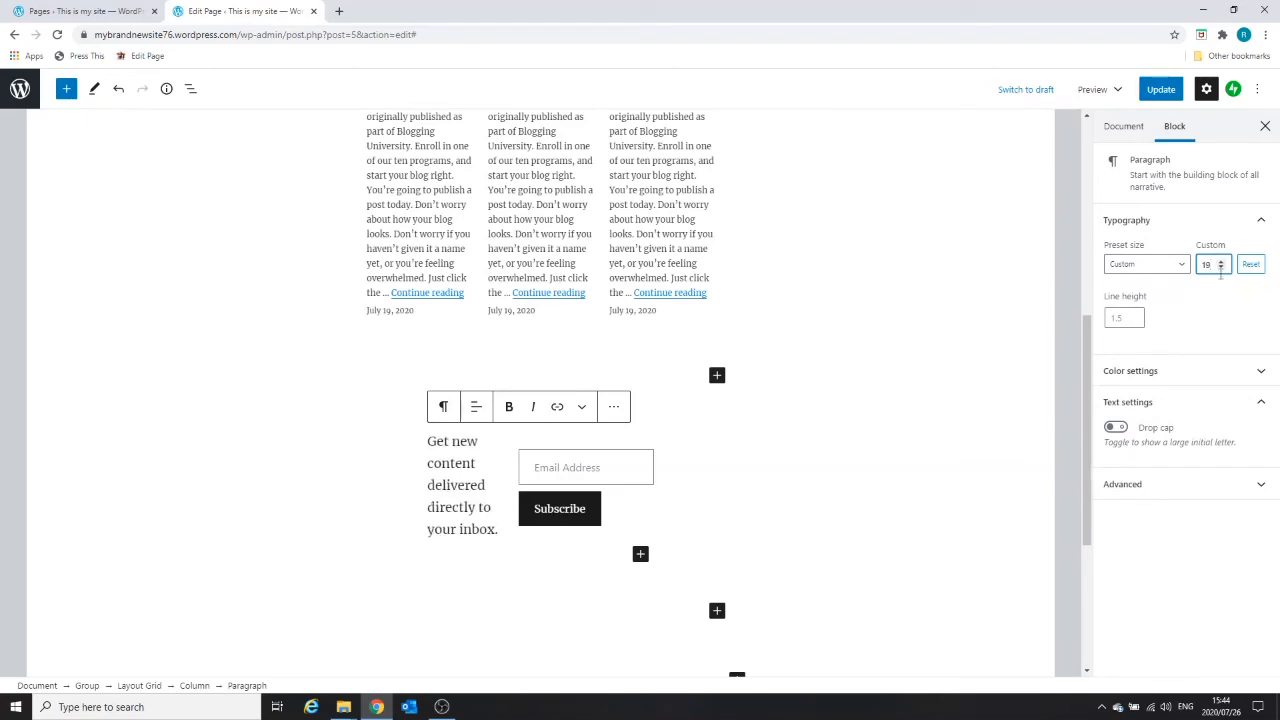
{"action": "left_click", "coordinate": [1221, 268]}
{"action": "left_click", "coordinate": [1221, 268]}
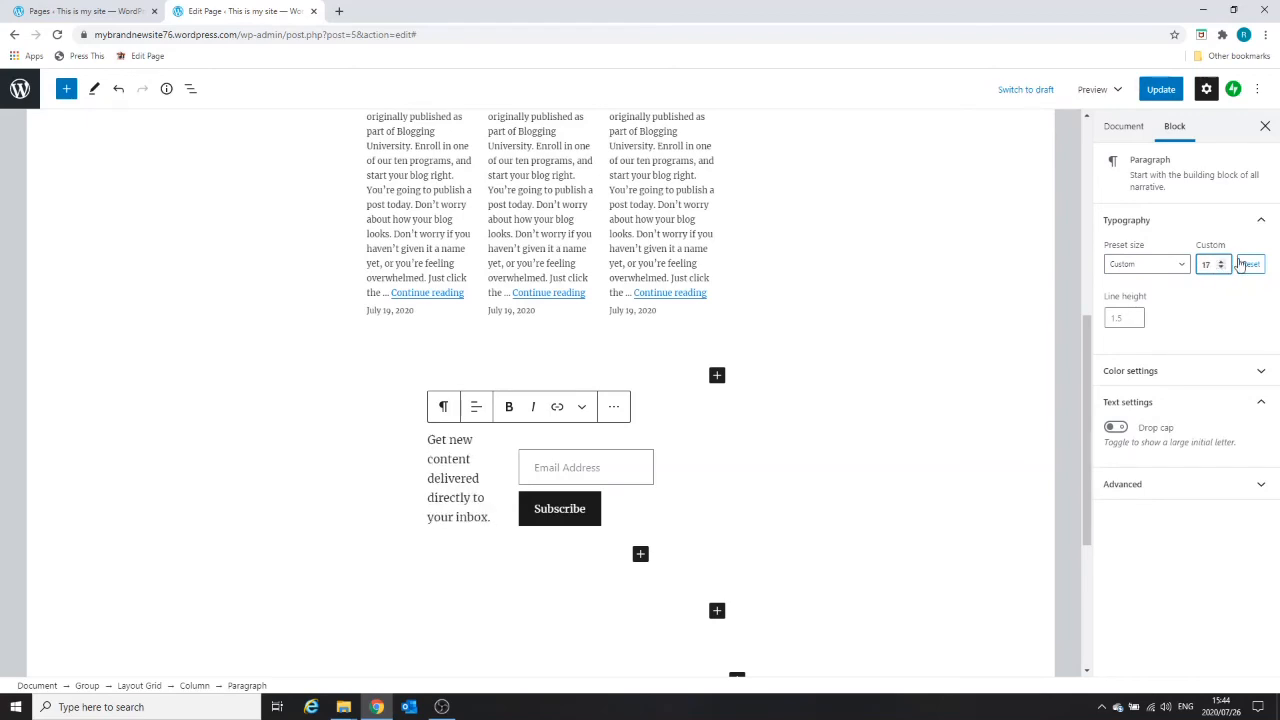
{"action": "left_click", "coordinate": [1221, 268]}
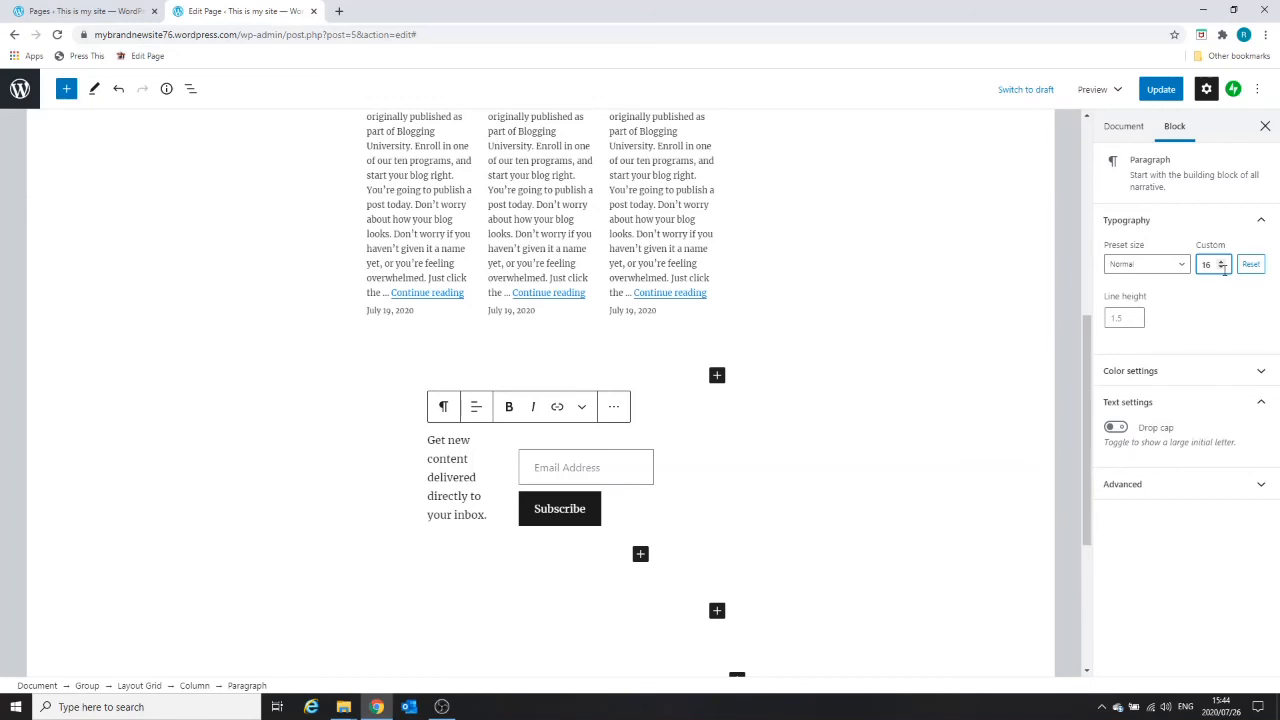
Select the subscription form beside the paragraph and look over its settings and the surrounding page sections
{"action": "left_click", "coordinate": [430, 442]}
{"action": "left_click", "coordinate": [585, 480]}
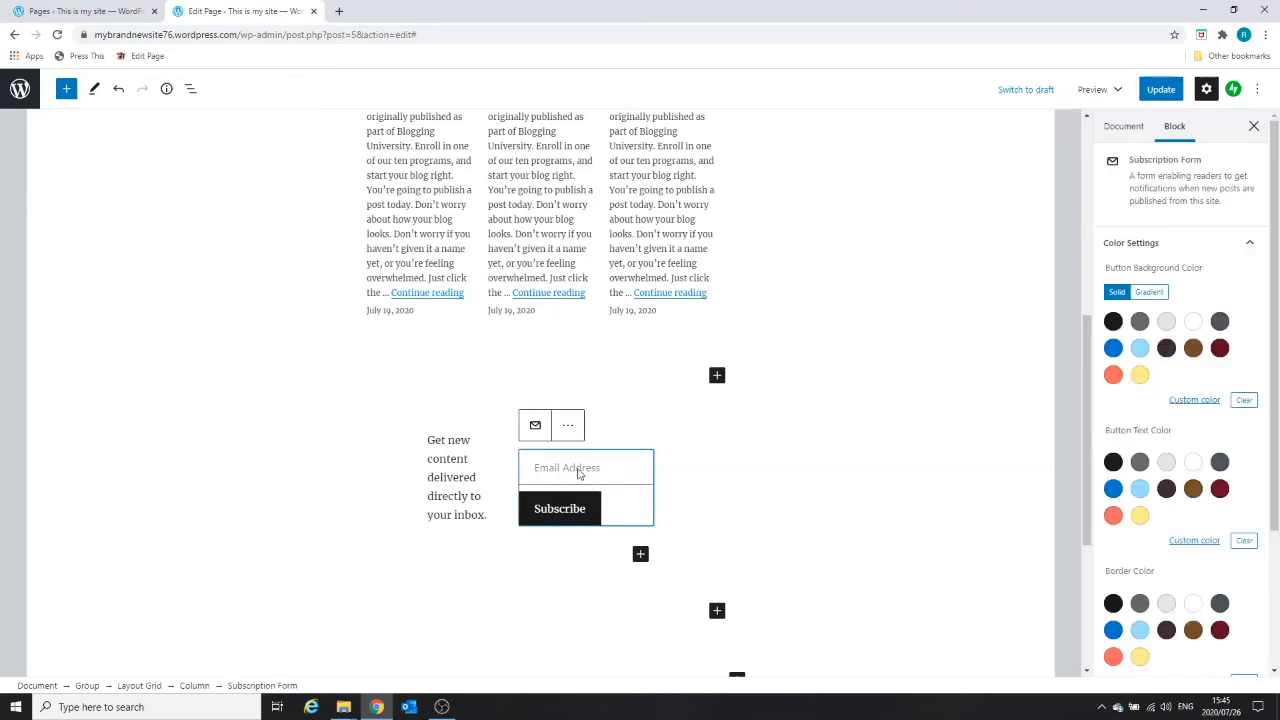
{"action": "scroll", "coordinate": [557, 466], "scroll_direction": "down", "scroll_amount": 2}
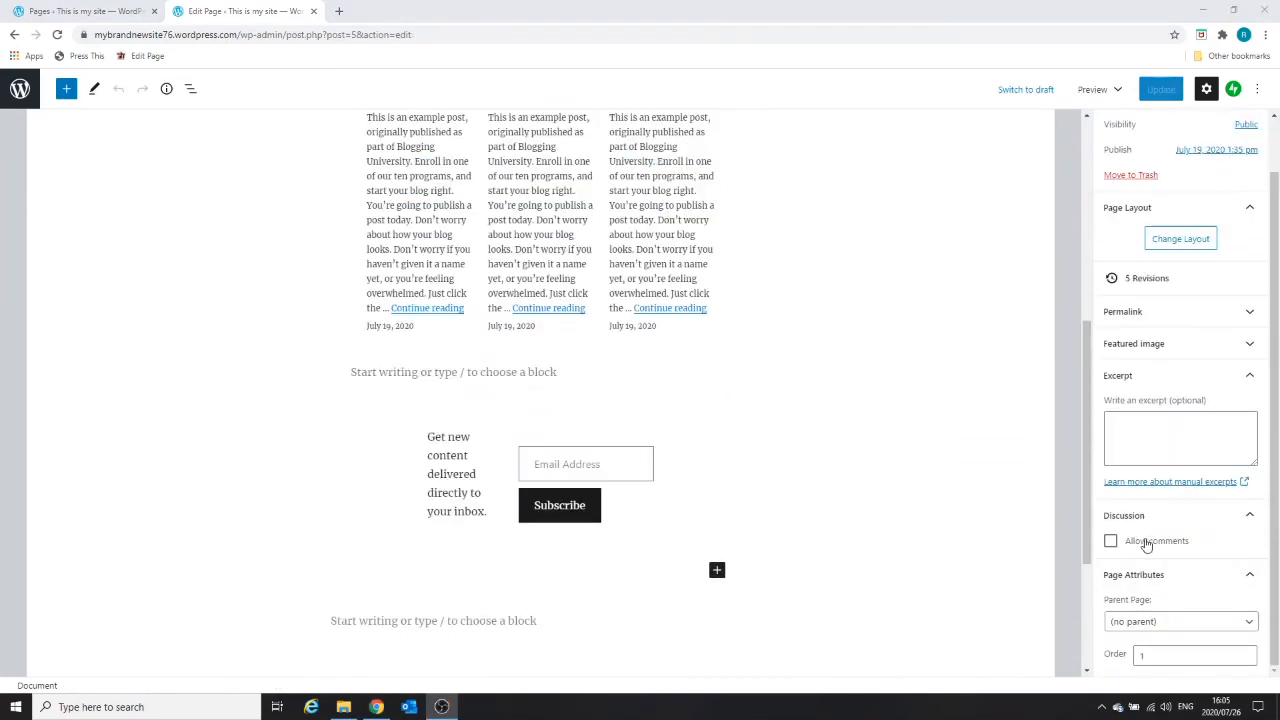
{"action": "scroll", "coordinate": [437, 417], "scroll_direction": "up", "scroll_amount": 3}
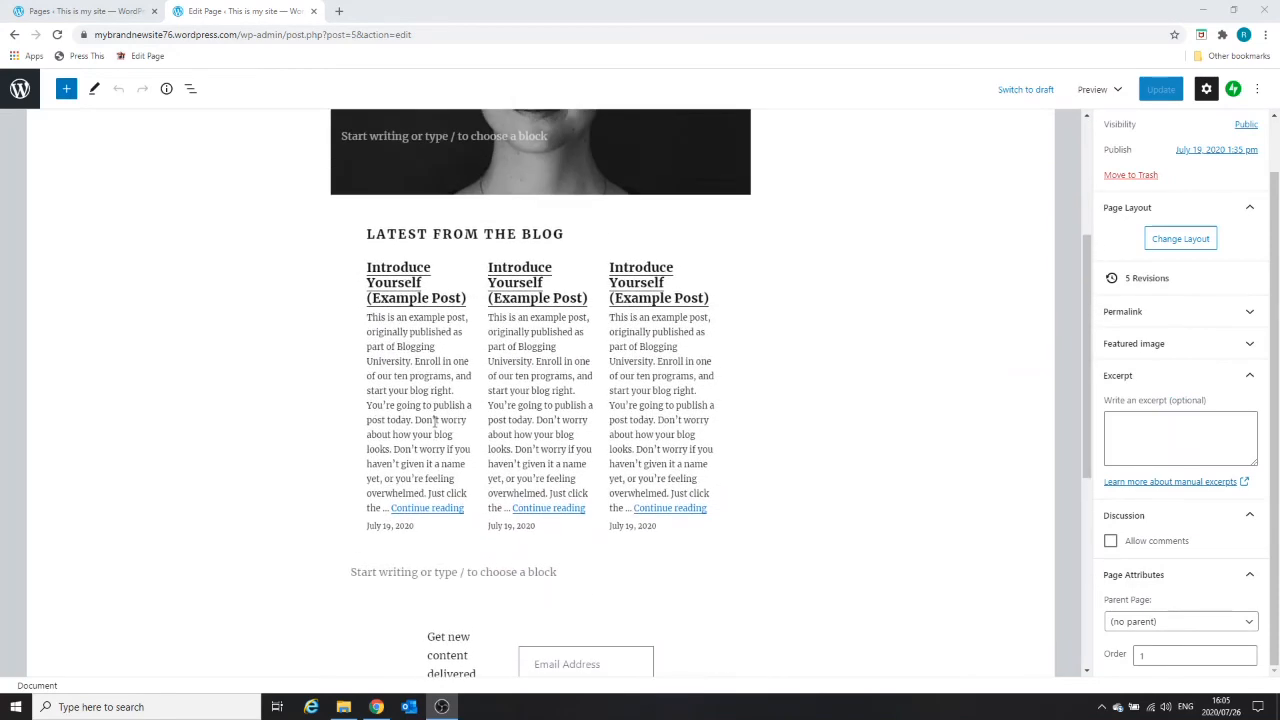
Review the Home page from the welcome cover through the blog posts to the subscription form and back
{"action": "scroll", "coordinate": [422, 414], "scroll_direction": "up", "scroll_amount": 2}
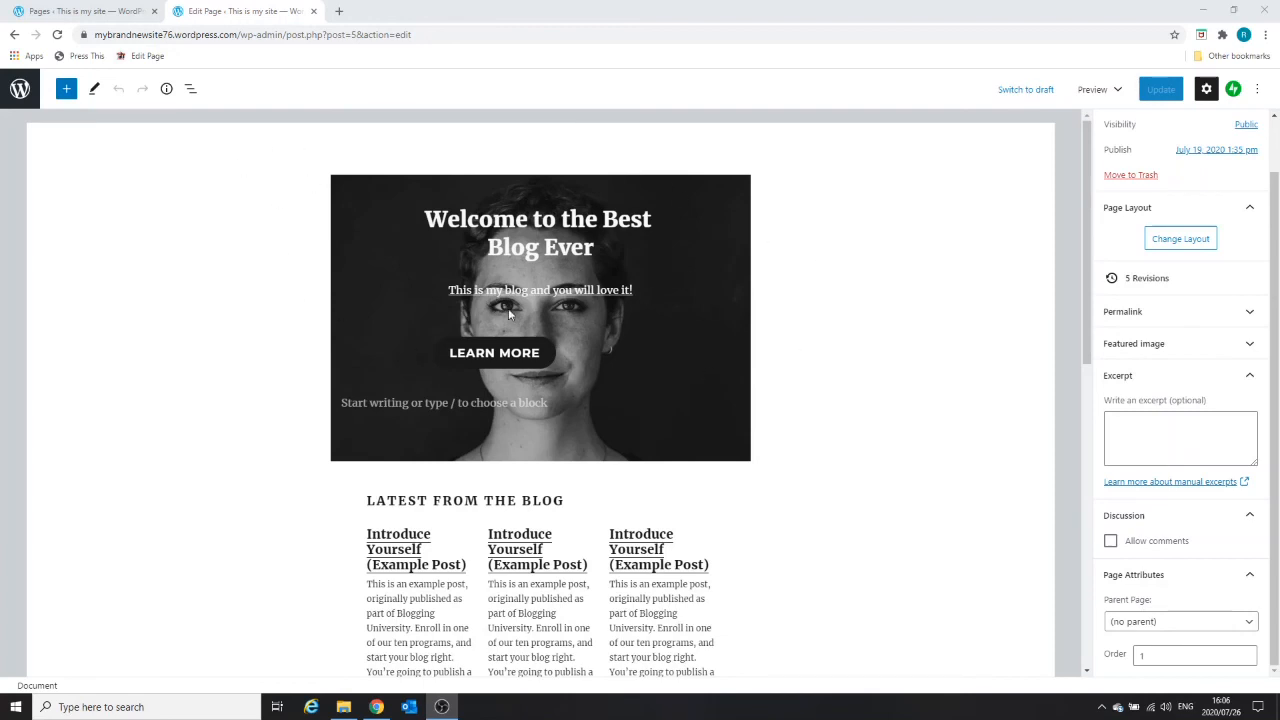
{"action": "scroll", "coordinate": [526, 303], "scroll_direction": "down", "scroll_amount": 3}
{"action": "scroll", "coordinate": [513, 310], "scroll_direction": "up", "scroll_amount": 2}
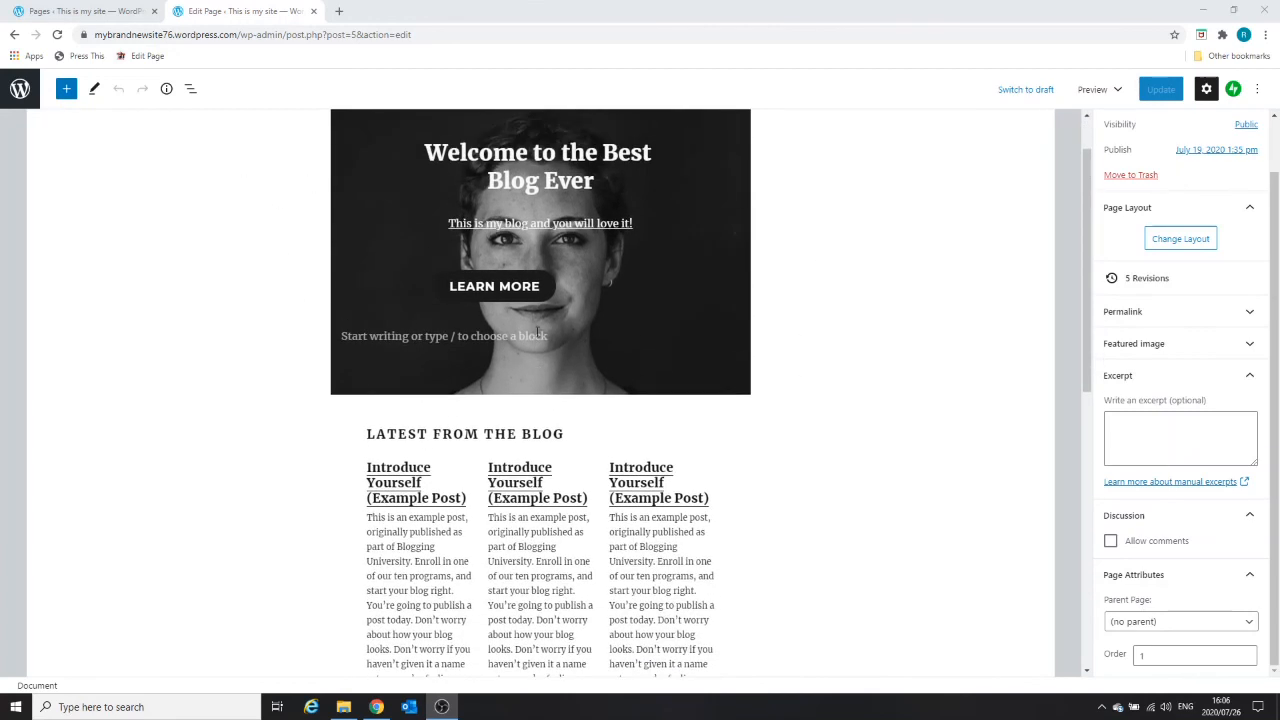
{"action": "scroll", "coordinate": [527, 253], "scroll_direction": "up", "scroll_amount": 1}
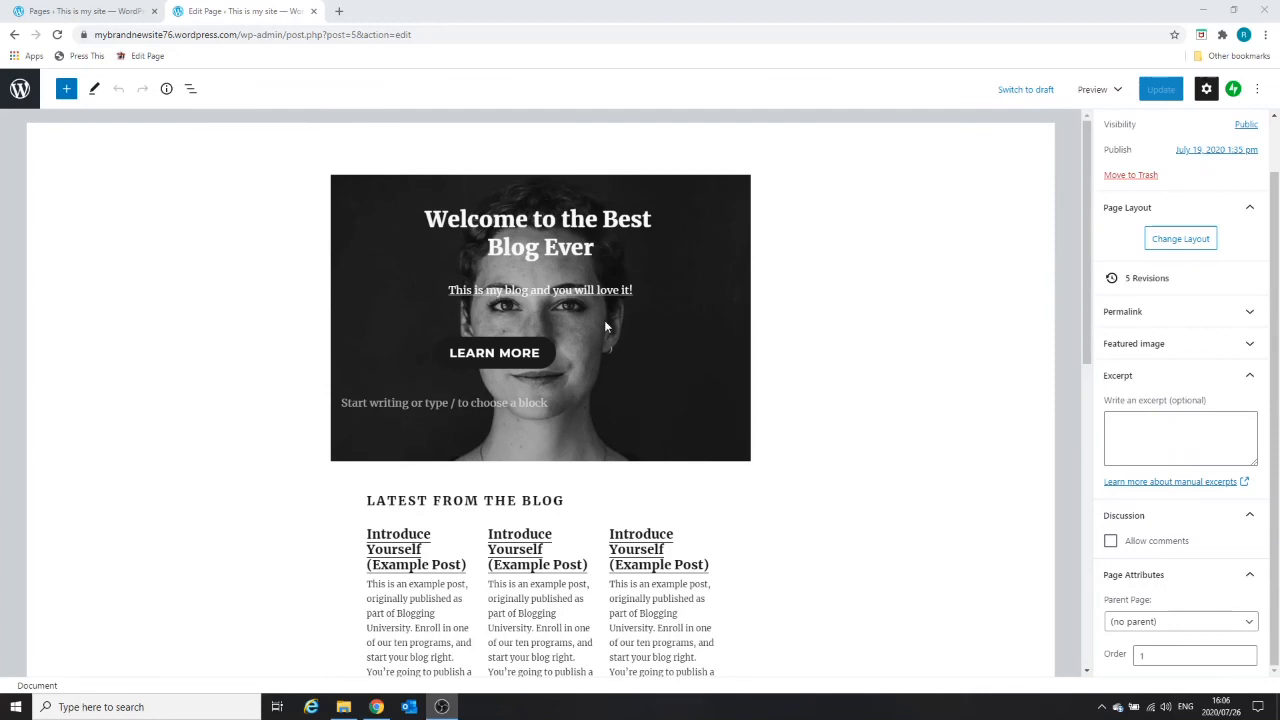
{"action": "scroll", "coordinate": [604, 320], "scroll_direction": "down", "scroll_amount": 4}
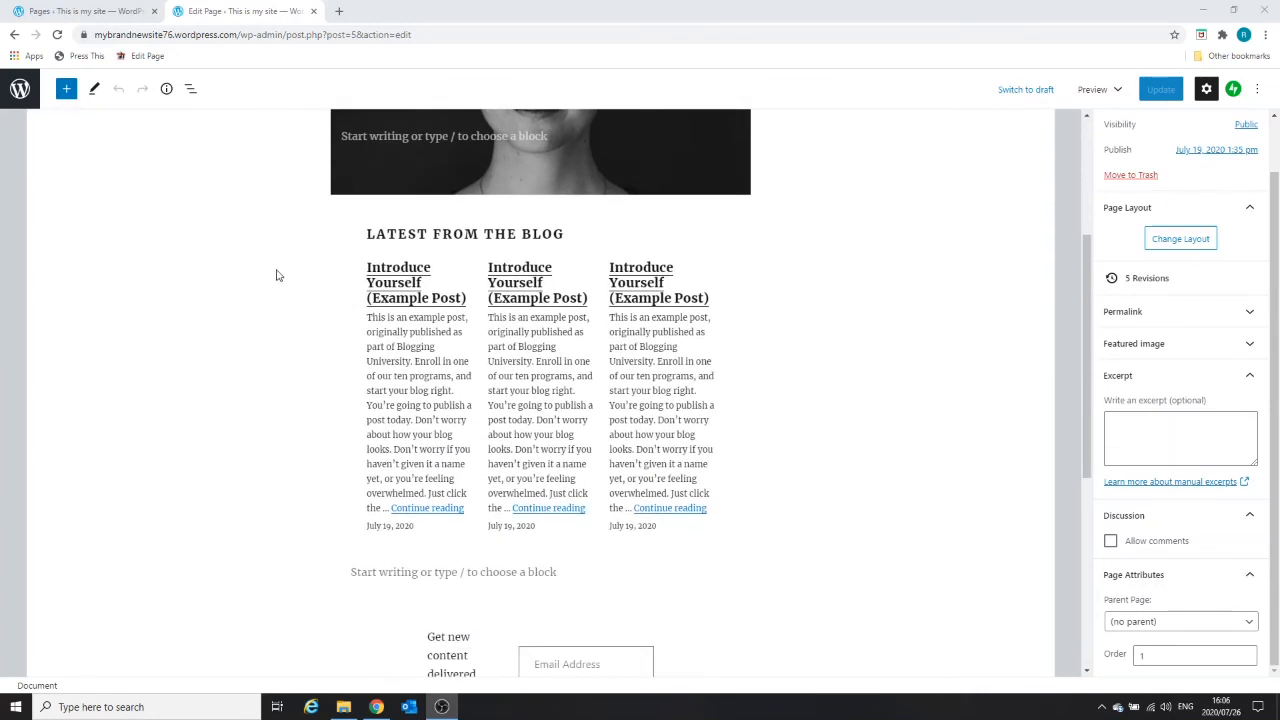
{"action": "scroll", "coordinate": [280, 285], "scroll_direction": "down", "scroll_amount": 3}
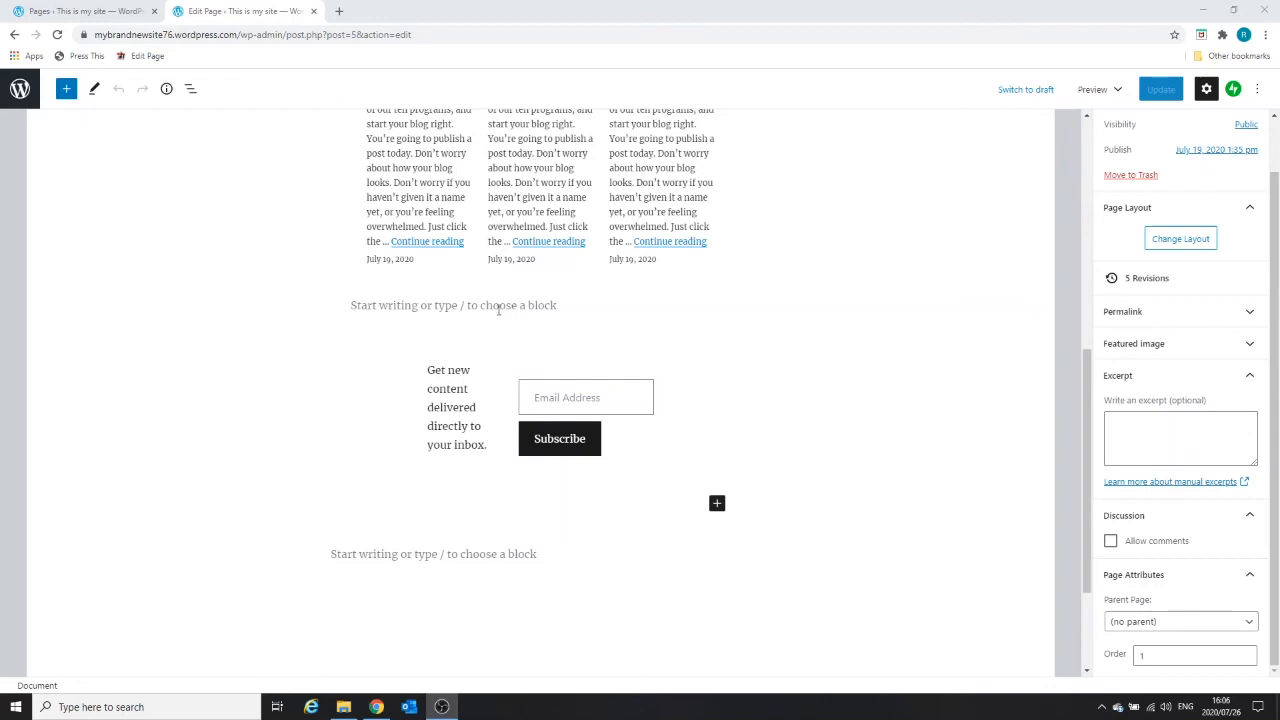
{"action": "scroll", "coordinate": [723, 349], "scroll_direction": "up", "scroll_amount": 5}
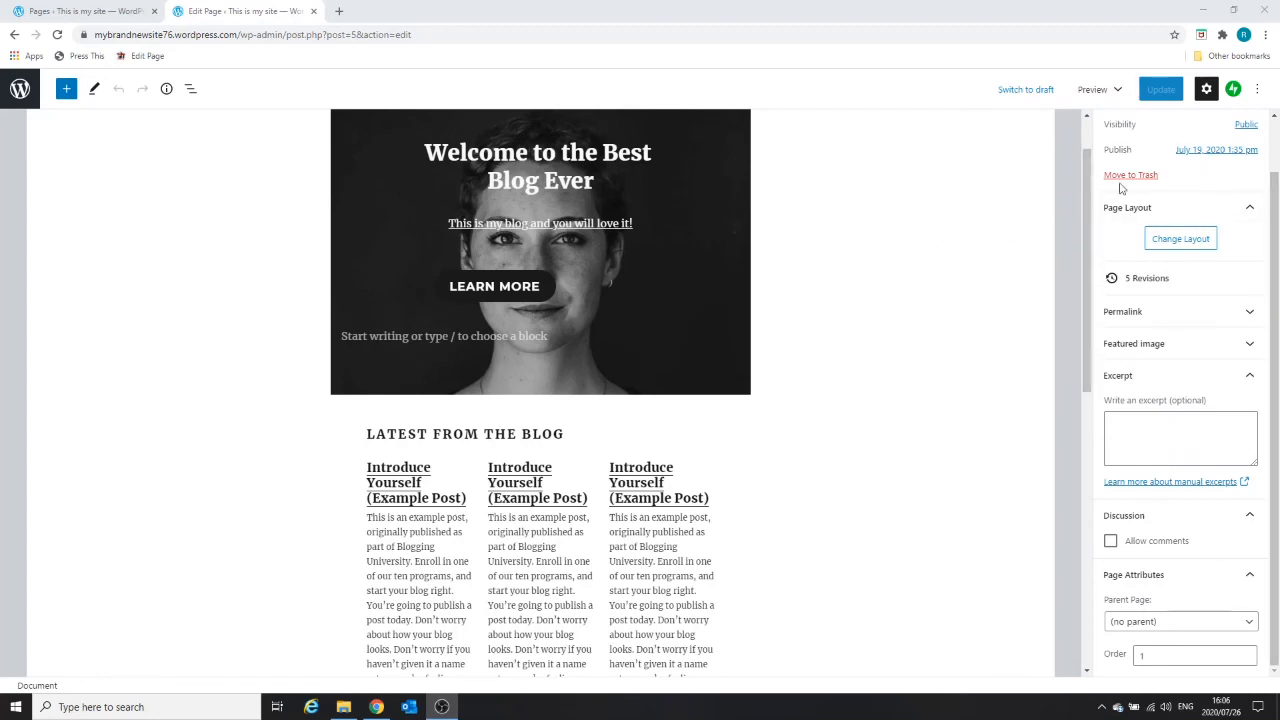
Examine the Home page's document settings, viewing the Permalink and Featured image options and collapsing each again
{"action": "scroll", "coordinate": [1180, 265], "scroll_direction": "up", "scroll_amount": 1}
{"action": "scroll", "coordinate": [1167, 210], "scroll_direction": "down", "scroll_amount": 1}
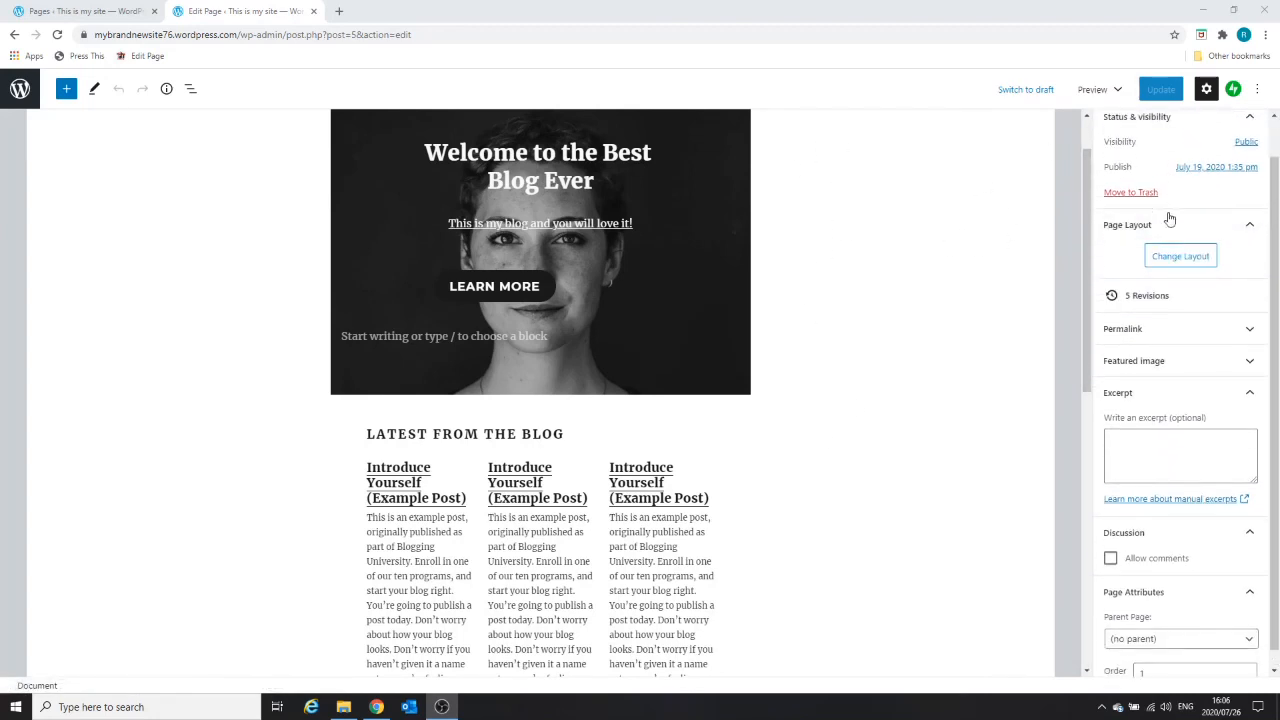
{"action": "scroll", "coordinate": [1135, 370], "scroll_direction": "up", "scroll_amount": 1}
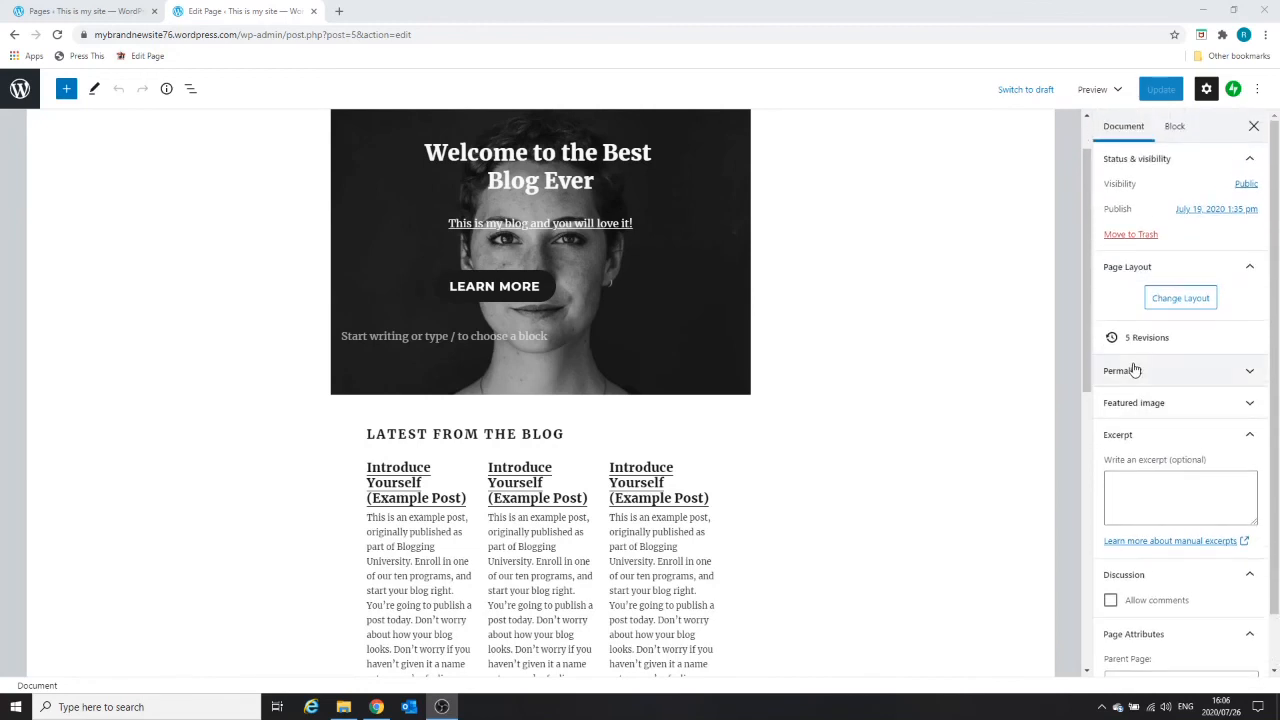
{"action": "left_click", "coordinate": [1228, 371]}
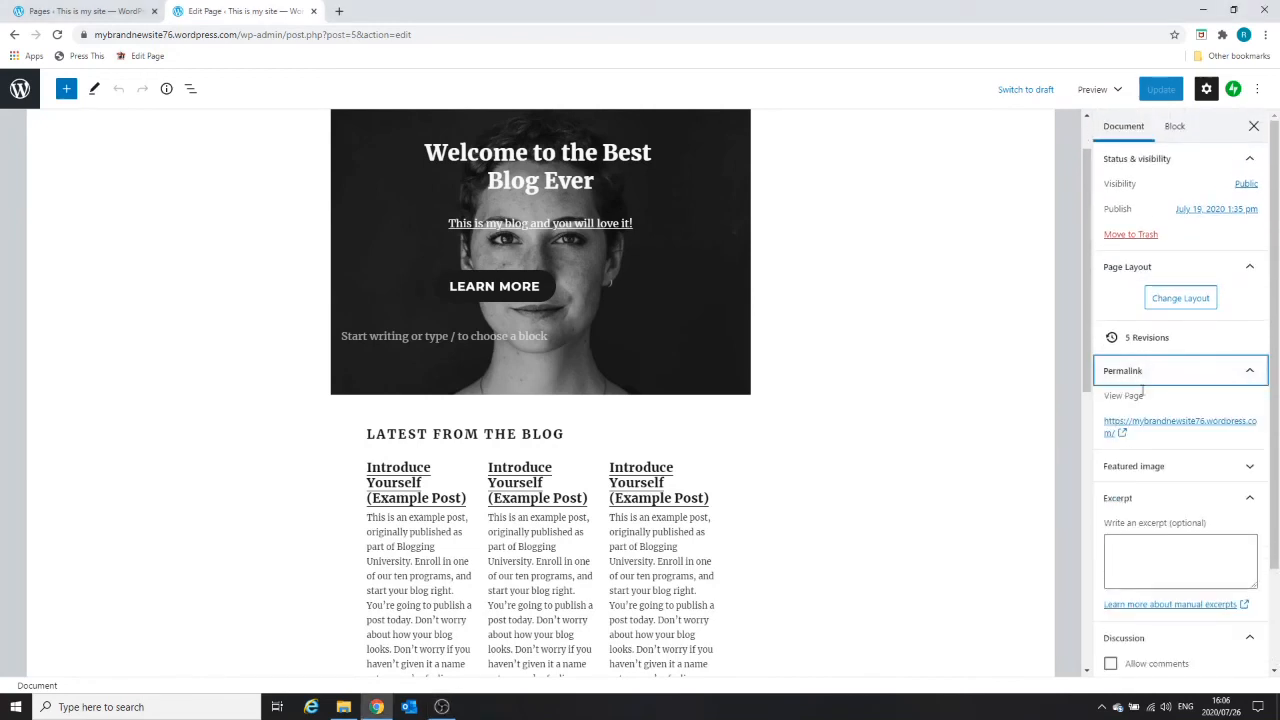
{"action": "left_click", "coordinate": [1237, 373]}
{"action": "left_click", "coordinate": [1218, 410]}
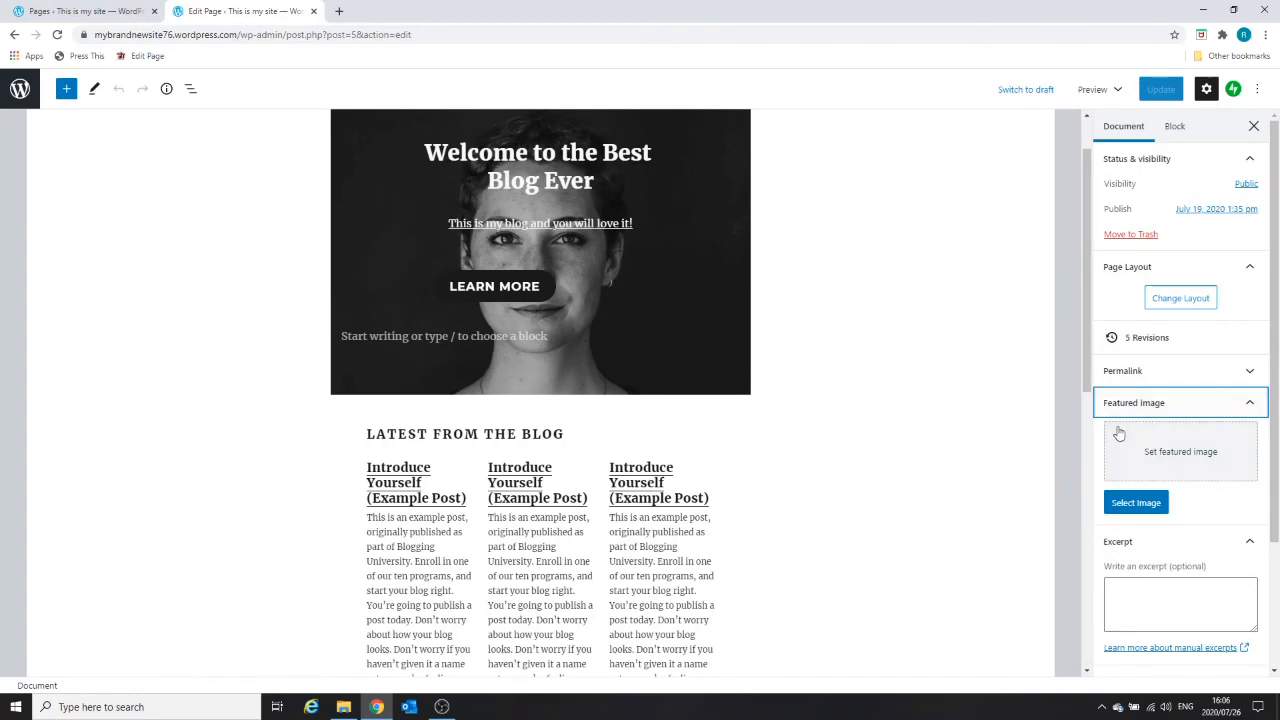
{"action": "left_click", "coordinate": [1243, 412]}
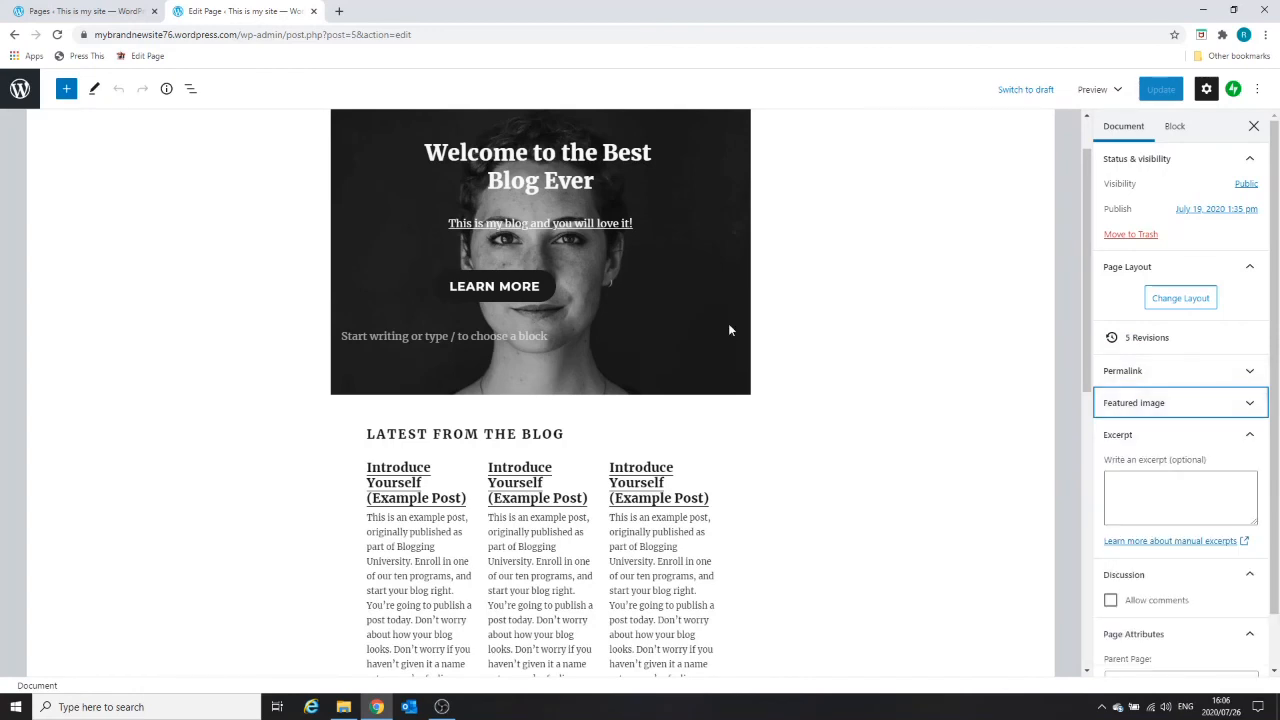